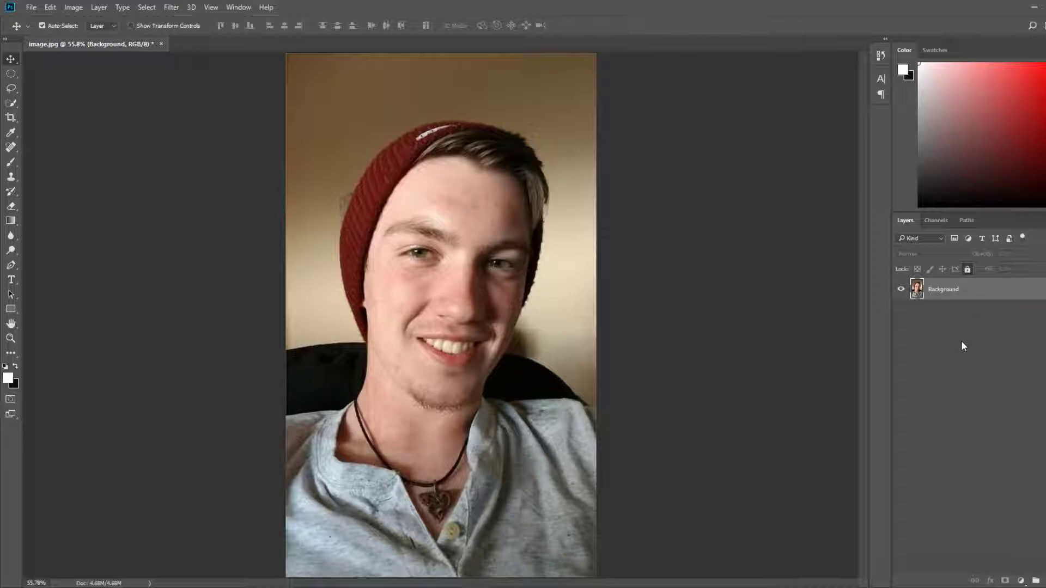
Step: Duplicate the Background layer and select the copy
{"action": "key", "text": "ctrl+j"}
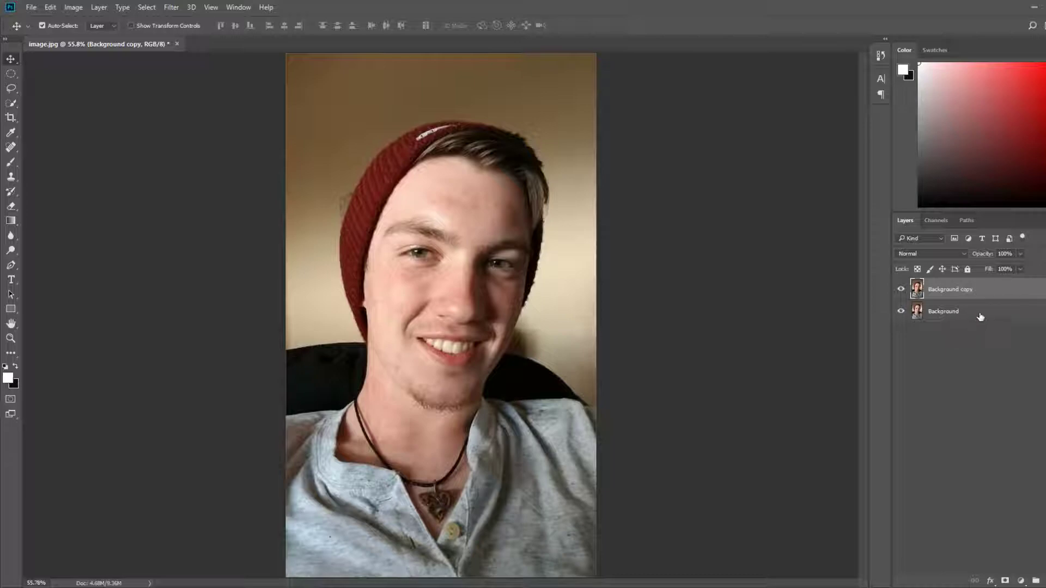
{"action": "left_click", "coordinate": [980, 317]}
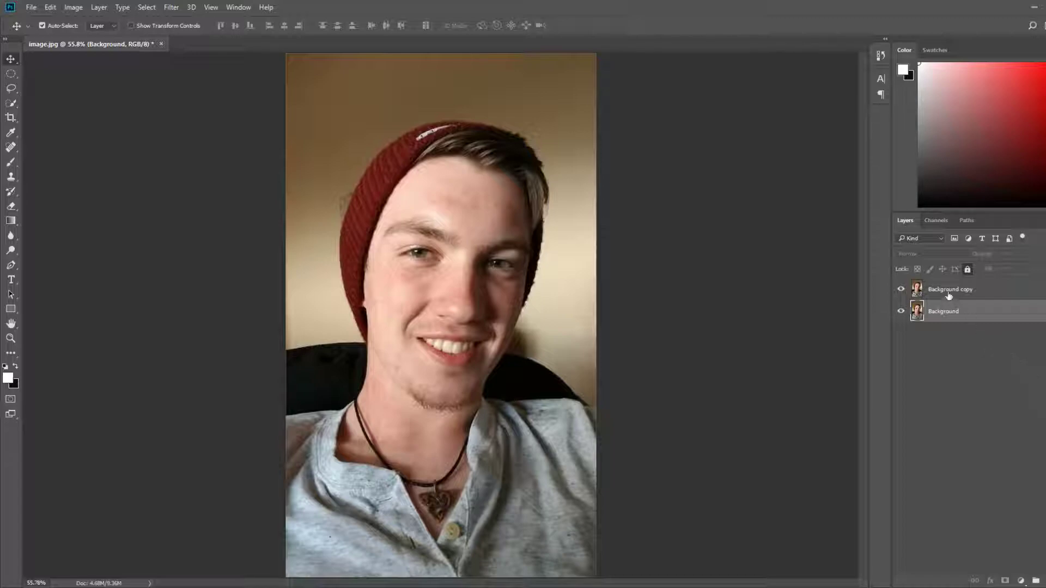
{"action": "left_click", "coordinate": [969, 293]}
Step: Rename the duplicated layer as Basic Edits and hide the original Background layer
{"action": "double_click", "coordinate": [967, 292]}
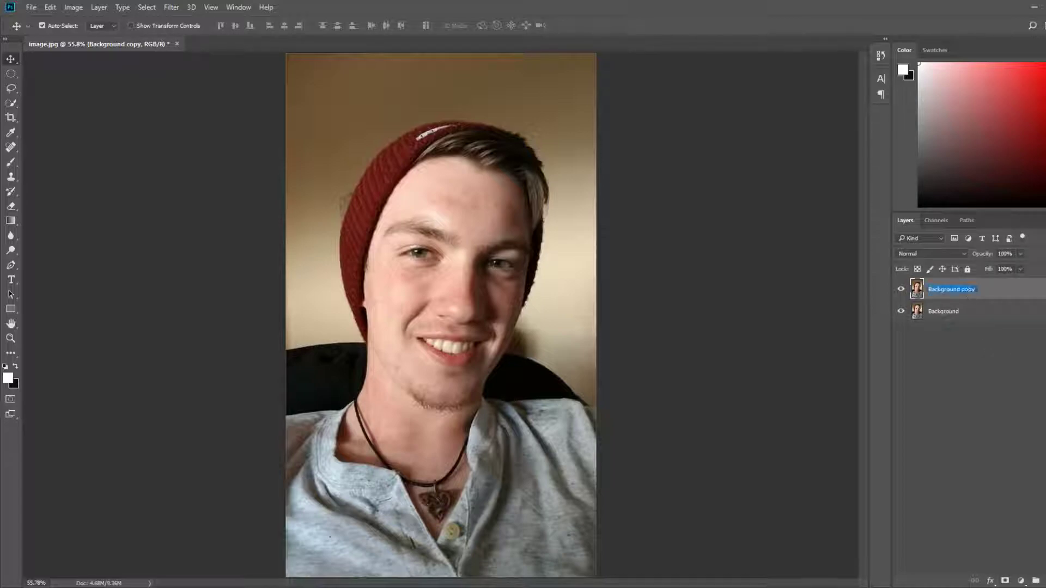
{"action": "type", "text": "Bl"}
{"action": "key", "text": "Return"}
{"action": "left_click", "coordinate": [901, 312]}
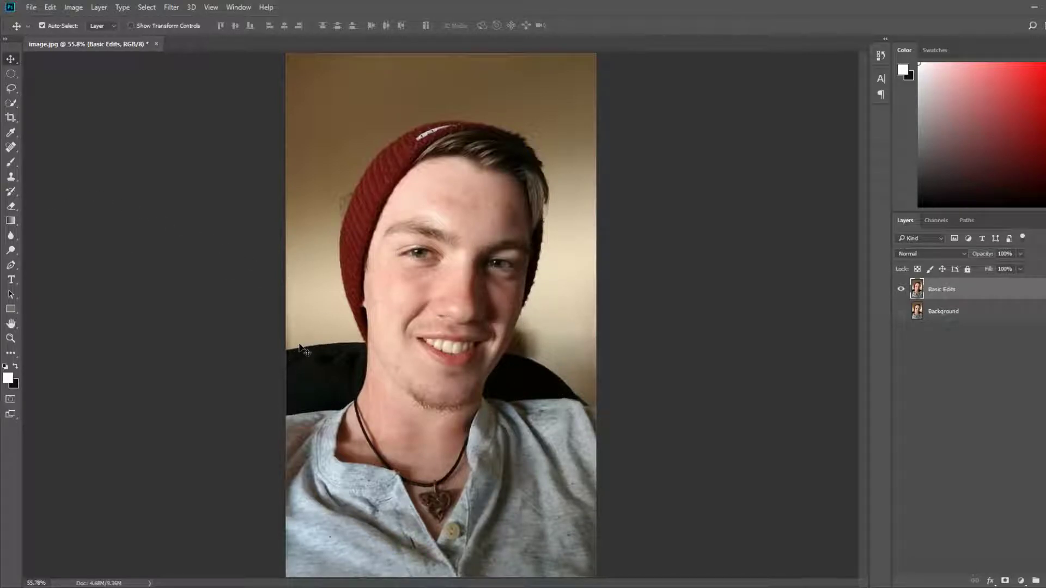
Step: Remove the blemishes on the jaw, chin and lower cheek with the Spot Healing Brush in Content-Aware mode
{"action": "left_click", "coordinate": [13, 149]}
{"action": "left_click_drag", "start_coordinate": [378, 423], "coordinate": [436, 427]}
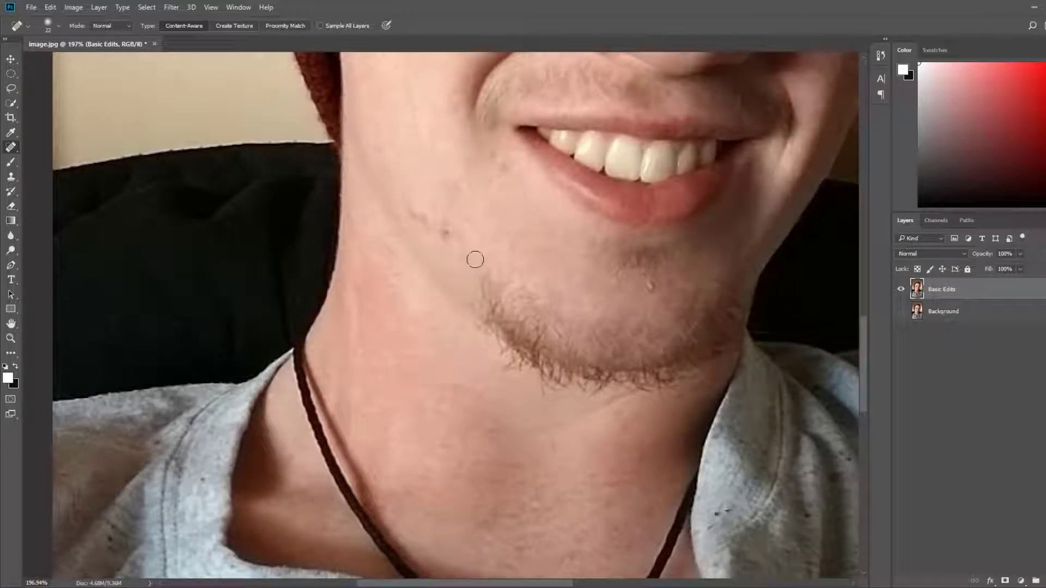
{"action": "left_click", "coordinate": [444, 233]}
{"action": "left_click", "coordinate": [421, 220]}
{"action": "left_click", "coordinate": [411, 217]}
{"action": "left_click_drag", "start_coordinate": [409, 211], "coordinate": [417, 220]}
{"action": "left_click", "coordinate": [501, 169]}
{"action": "left_click", "coordinate": [493, 158]}
Step: Heal the spots on the brighter cheek and along its smile line
{"action": "left_click_drag", "start_coordinate": [588, 416], "coordinate": [543, 528]}
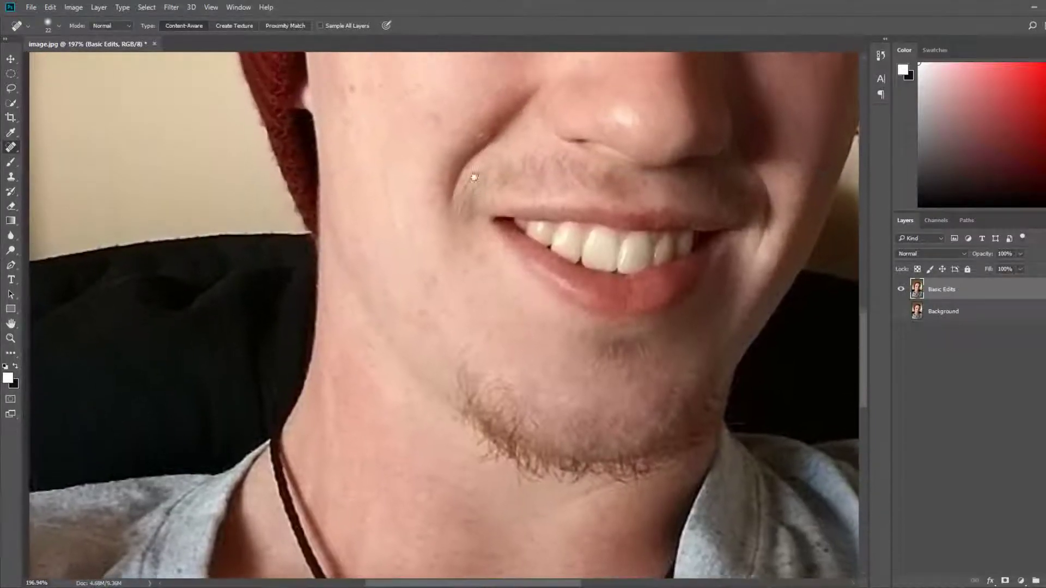
{"action": "left_click_drag", "start_coordinate": [473, 175], "coordinate": [425, 397]}
{"action": "left_click", "coordinate": [304, 316]}
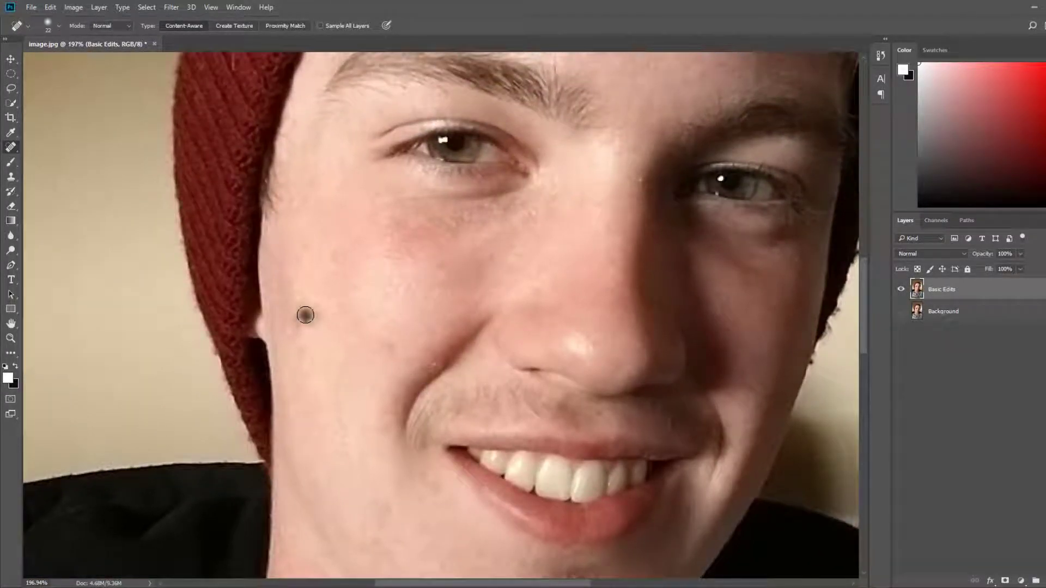
{"action": "left_click", "coordinate": [434, 362]}
{"action": "left_click", "coordinate": [334, 259]}
Step: Heal the blemishes in the middle of the forehead above the eyebrows
{"action": "left_click_drag", "start_coordinate": [652, 232], "coordinate": [571, 303]}
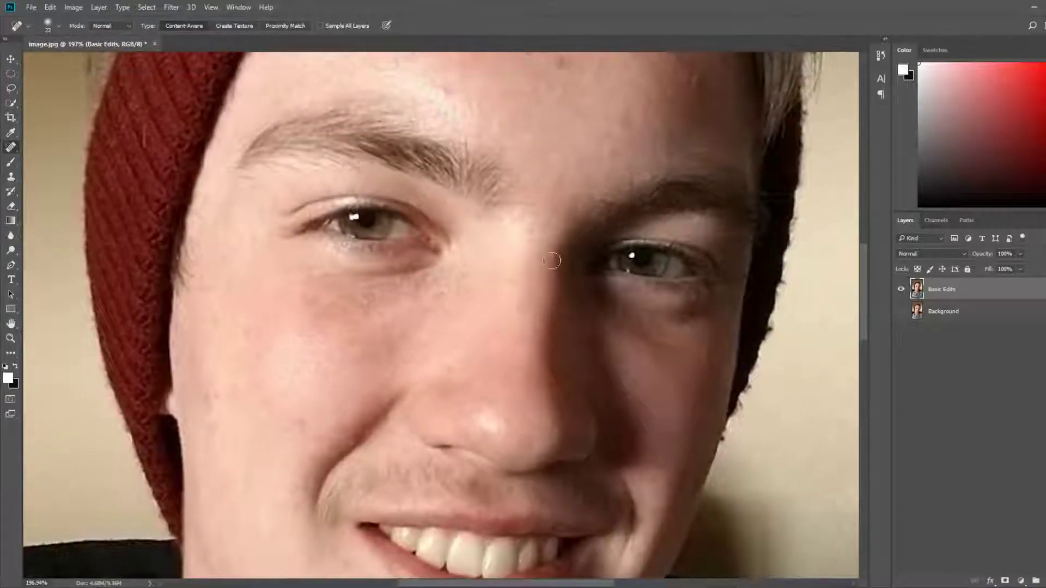
{"action": "left_click_drag", "start_coordinate": [605, 156], "coordinate": [526, 361]}
{"action": "left_click", "coordinate": [613, 284]}
{"action": "left_click", "coordinate": [480, 264]}
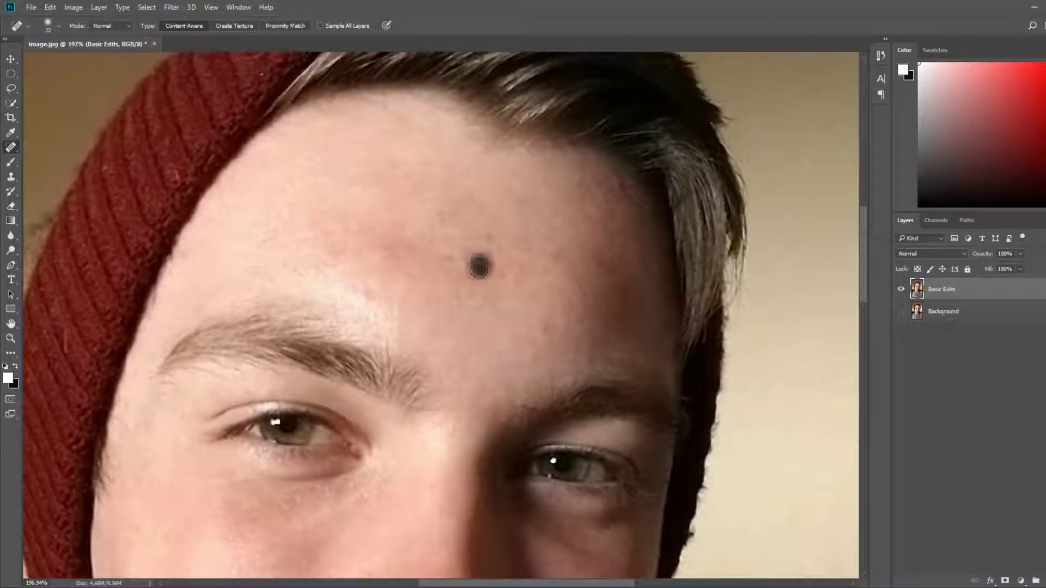
{"action": "left_click", "coordinate": [452, 259]}
Step: Heal the remaining blemishes on the shaded lower face and the neck above the necklace
{"action": "left_click_drag", "start_coordinate": [504, 434], "coordinate": [642, 243]}
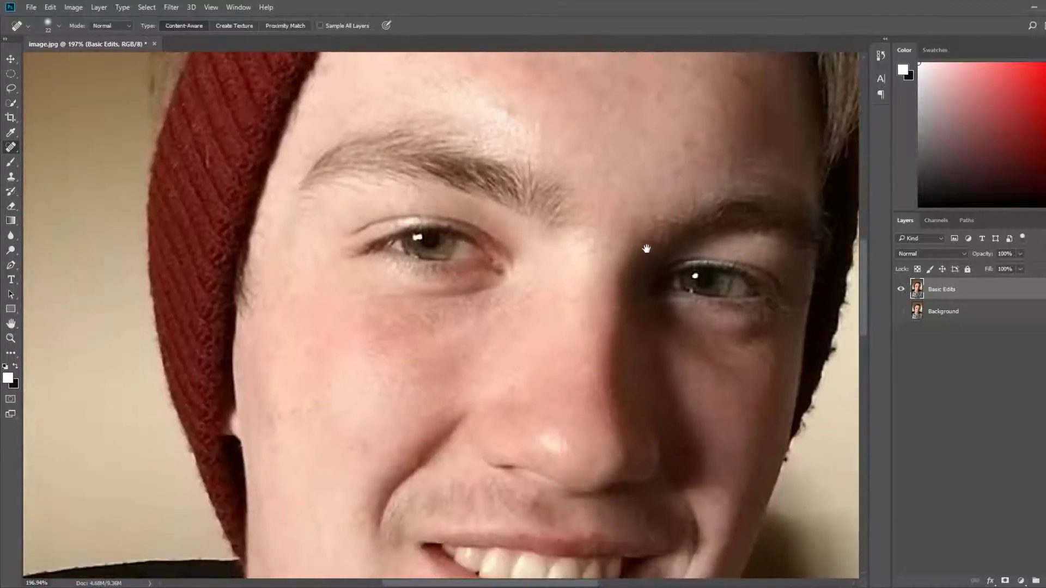
{"action": "left_click_drag", "start_coordinate": [567, 432], "coordinate": [532, 338]}
{"action": "left_click_drag", "start_coordinate": [676, 447], "coordinate": [537, 280]}
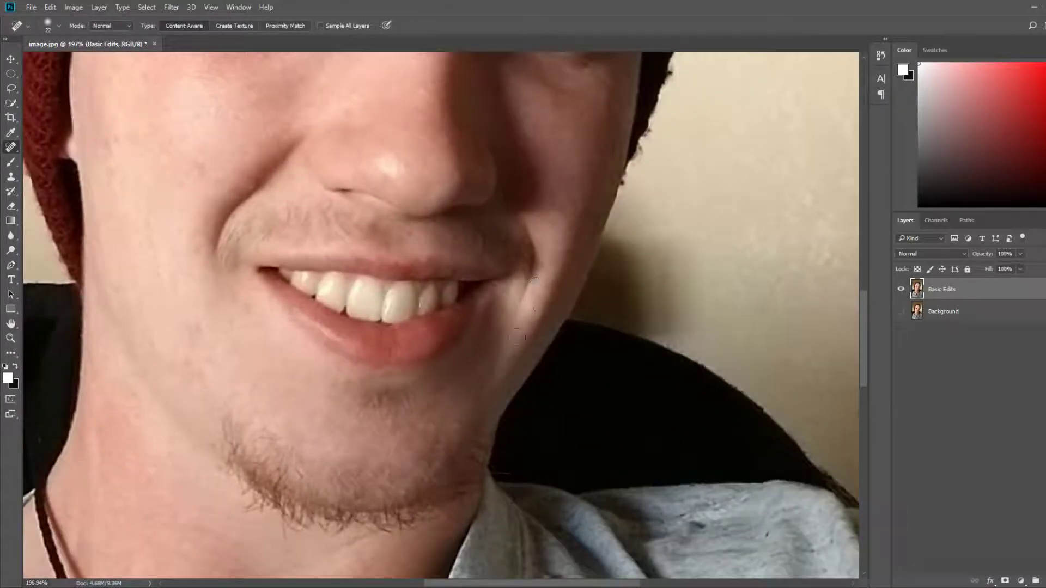
{"action": "mouse_move", "coordinate": [485, 416]}
{"action": "left_mouse_down"}
{"action": "mouse_move", "coordinate": [493, 333]}
{"action": "mouse_move", "coordinate": [595, 182]}
{"action": "left_mouse_up"}
{"action": "left_click_drag", "start_coordinate": [471, 494], "coordinate": [438, 370]}
{"action": "left_click", "coordinate": [472, 253]}
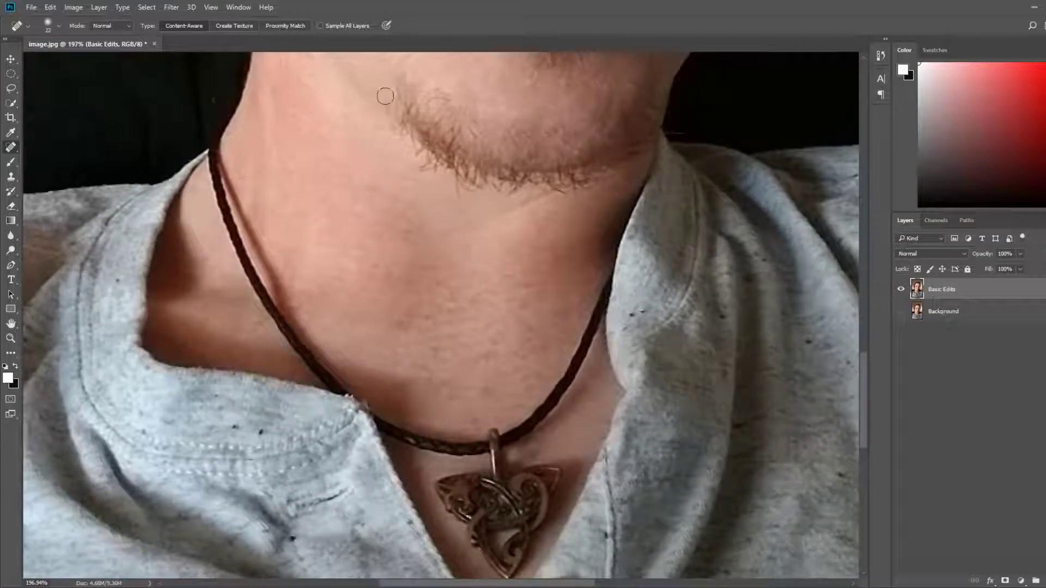
{"action": "left_click_drag", "start_coordinate": [529, 483], "coordinate": [646, 460]}
{"action": "scroll", "coordinate": [645, 460], "scroll_direction": "down", "scroll_amount": 6}
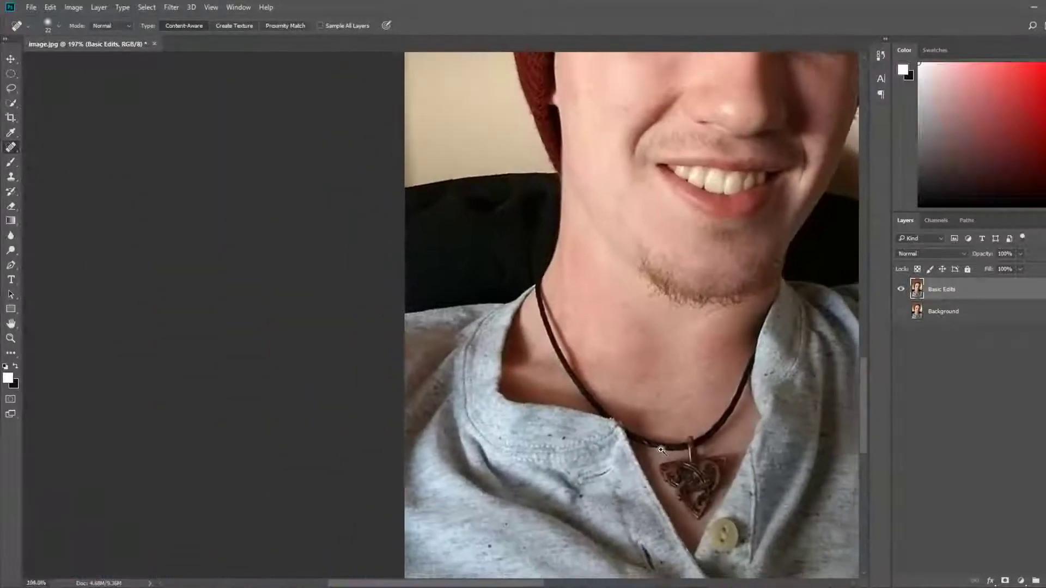
{"action": "left_click", "coordinate": [576, 444]}
{"action": "left_click_drag", "start_coordinate": [747, 449], "coordinate": [586, 381]}
Step: Heal the spots on the shaded side of the forehead near the hairline
{"action": "mouse_move", "coordinate": [601, 196]}
{"action": "left_mouse_down"}
{"action": "mouse_move", "coordinate": [548, 367]}
{"action": "mouse_move", "coordinate": [596, 497]}
{"action": "mouse_move", "coordinate": [607, 498]}
{"action": "left_mouse_up"}
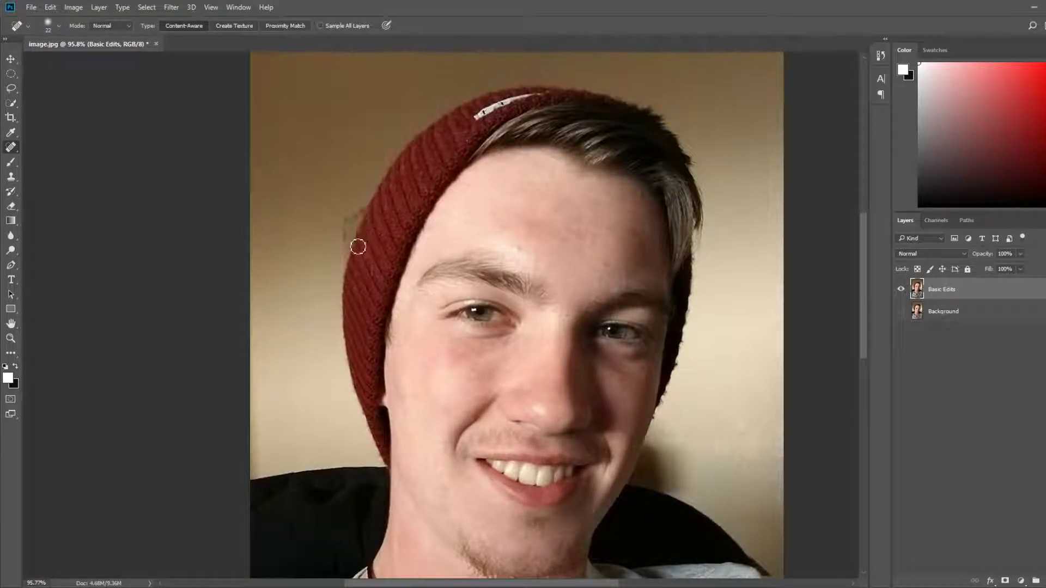
{"action": "scroll", "coordinate": [359, 246], "scroll_direction": "up", "scroll_amount": 5}
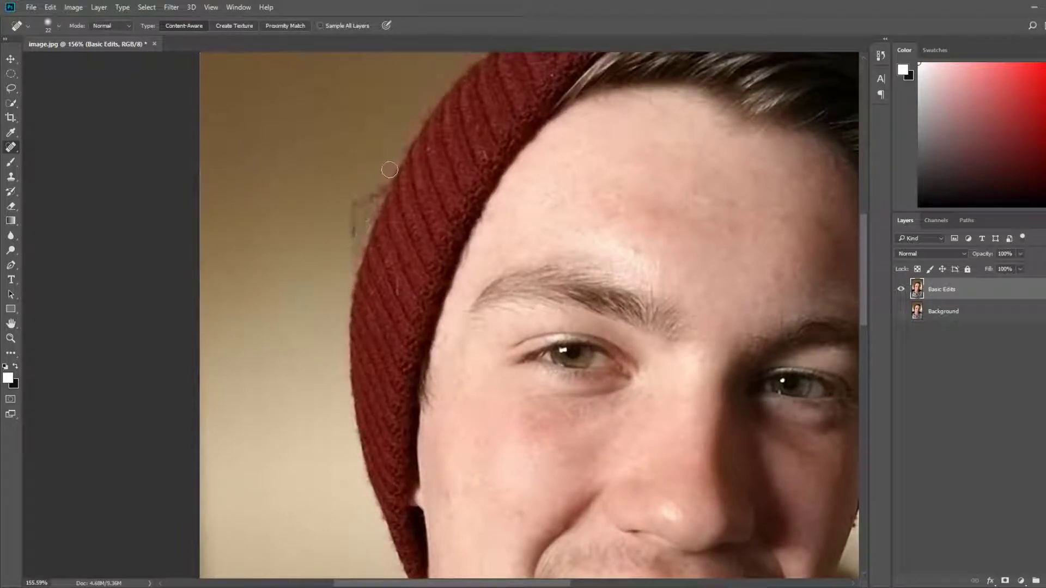
{"action": "scroll", "coordinate": [580, 359], "scroll_direction": "down", "scroll_amount": 5}
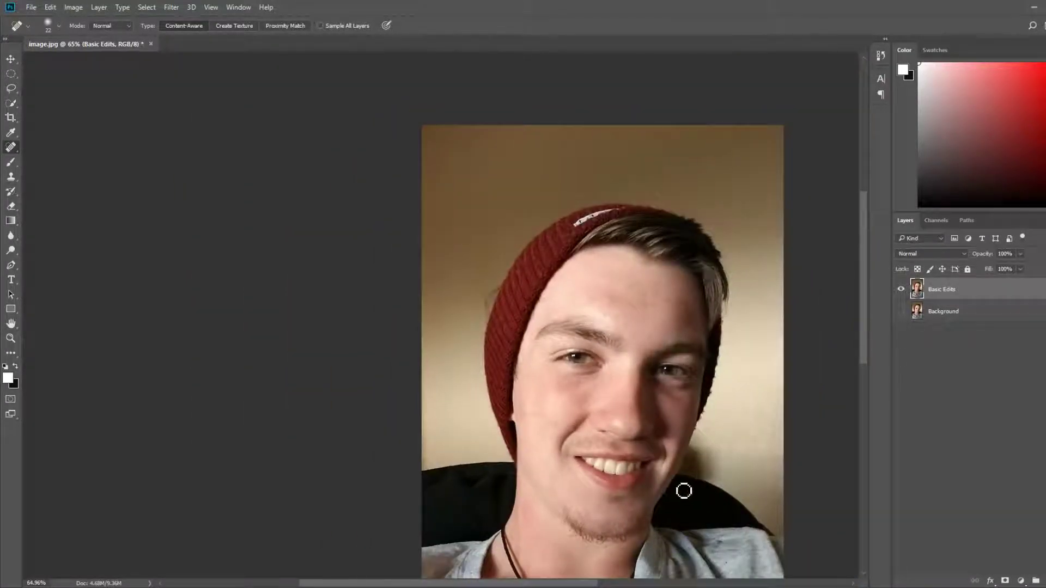
{"action": "left_click_drag", "start_coordinate": [695, 460], "coordinate": [658, 413]}
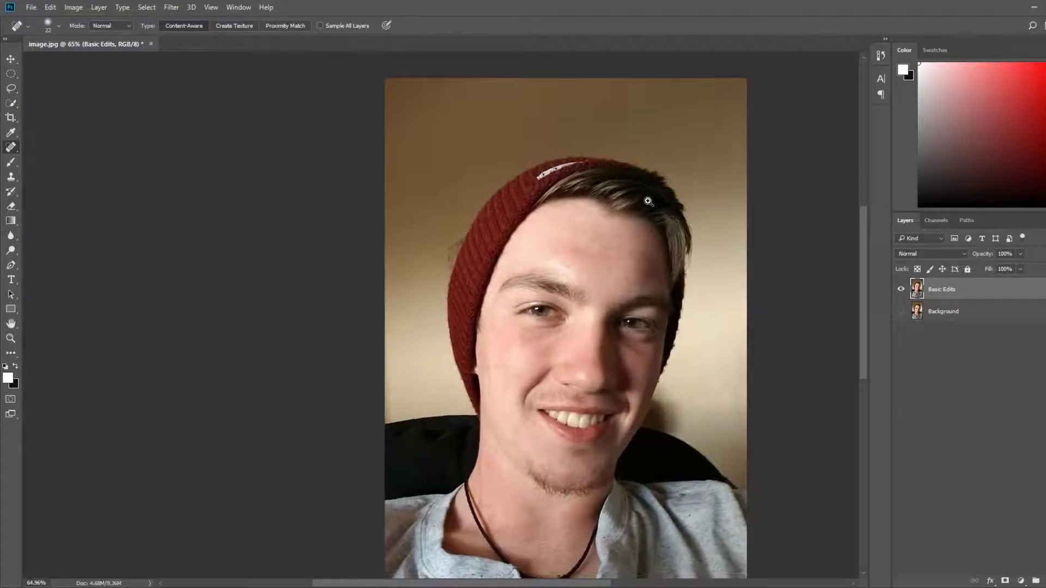
{"action": "left_click_drag", "start_coordinate": [649, 201], "coordinate": [708, 247]}
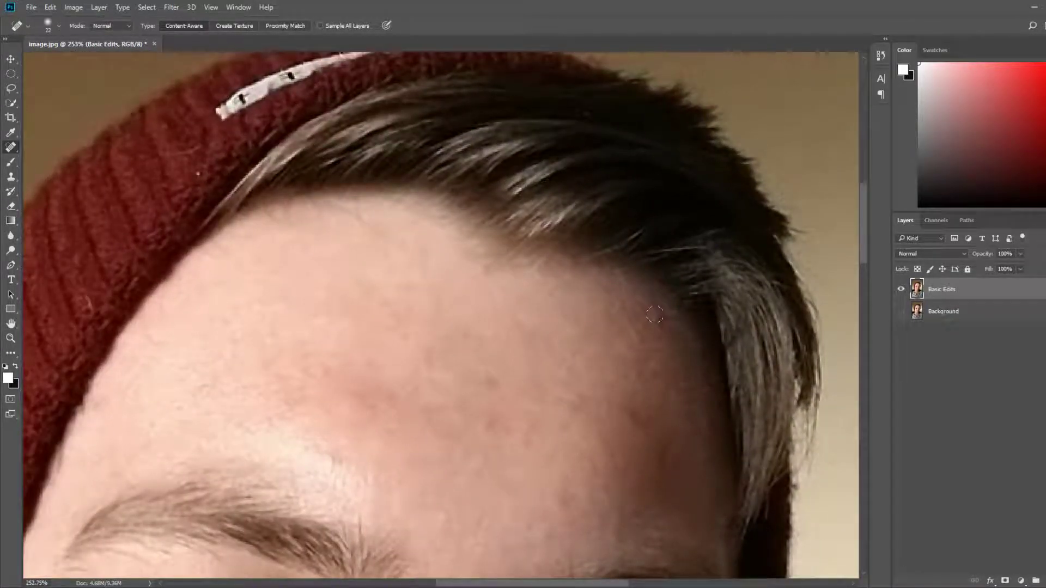
{"action": "left_click", "coordinate": [648, 357]}
{"action": "left_click", "coordinate": [625, 415]}
{"action": "left_click_drag", "start_coordinate": [693, 473], "coordinate": [636, 430]}
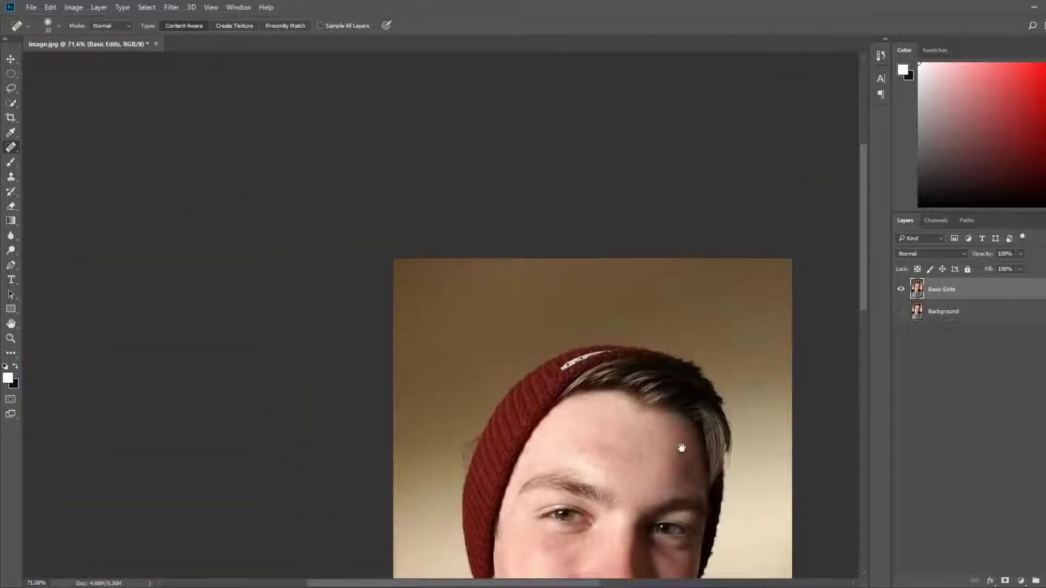
Step: Check the whole face and neck for remaining blemishes
{"action": "left_click_drag", "start_coordinate": [685, 461], "coordinate": [550, 156]}
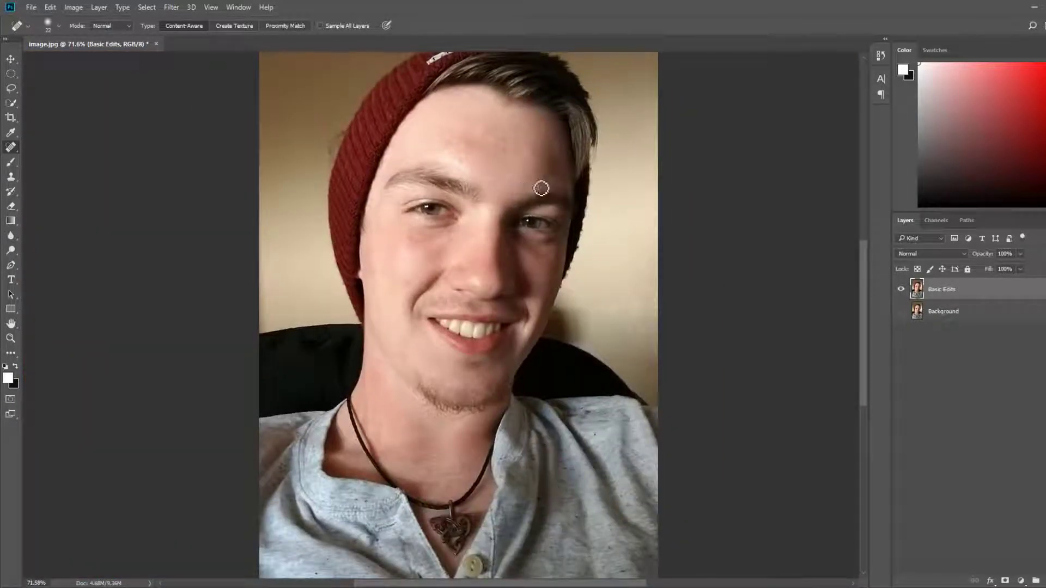
{"action": "left_click_drag", "start_coordinate": [603, 250], "coordinate": [567, 205]}
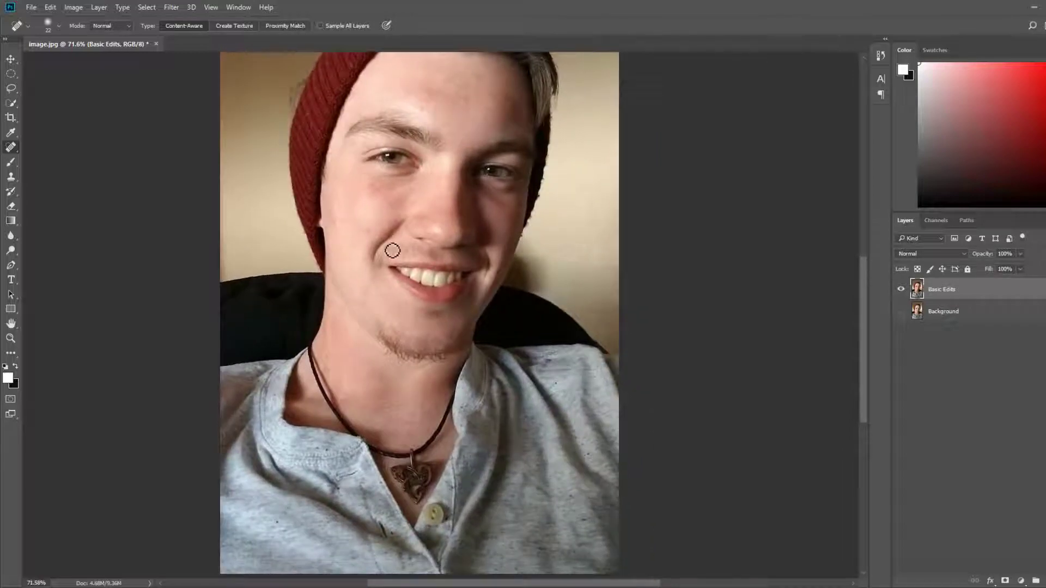
{"action": "left_click_drag", "start_coordinate": [372, 235], "coordinate": [383, 244]}
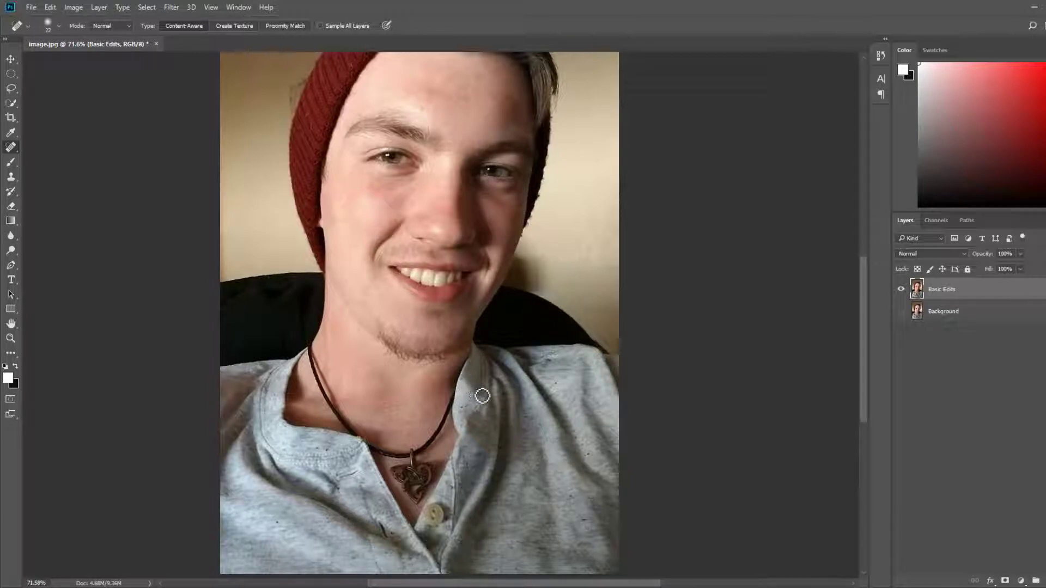
{"action": "scroll", "coordinate": [432, 182], "scroll_direction": "up", "scroll_amount": 3}
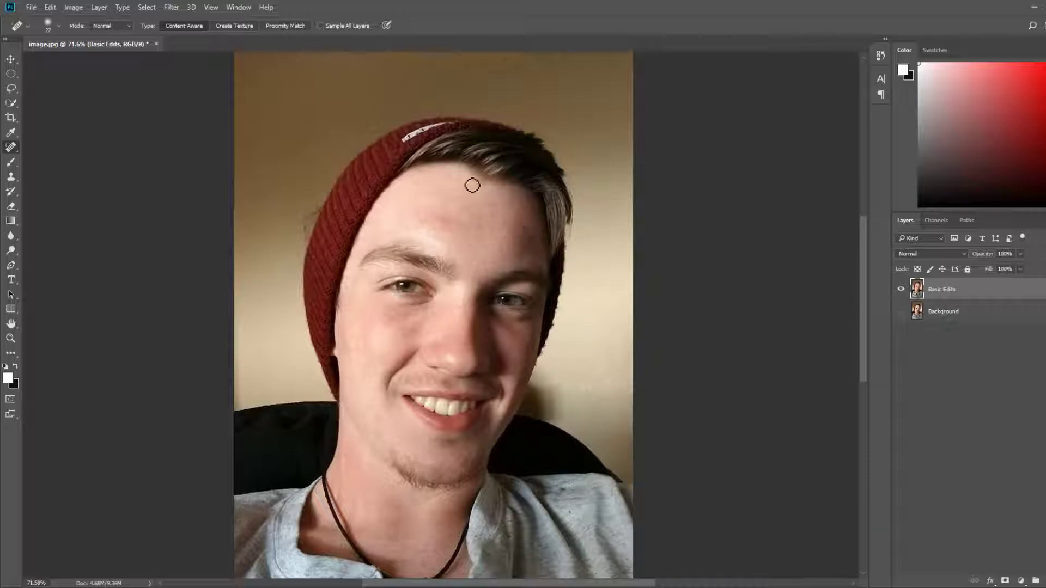
{"action": "left_click", "coordinate": [455, 279]}
{"action": "left_click_drag", "start_coordinate": [478, 460], "coordinate": [469, 312]}
{"action": "left_click_drag", "start_coordinate": [417, 291], "coordinate": [409, 379]}
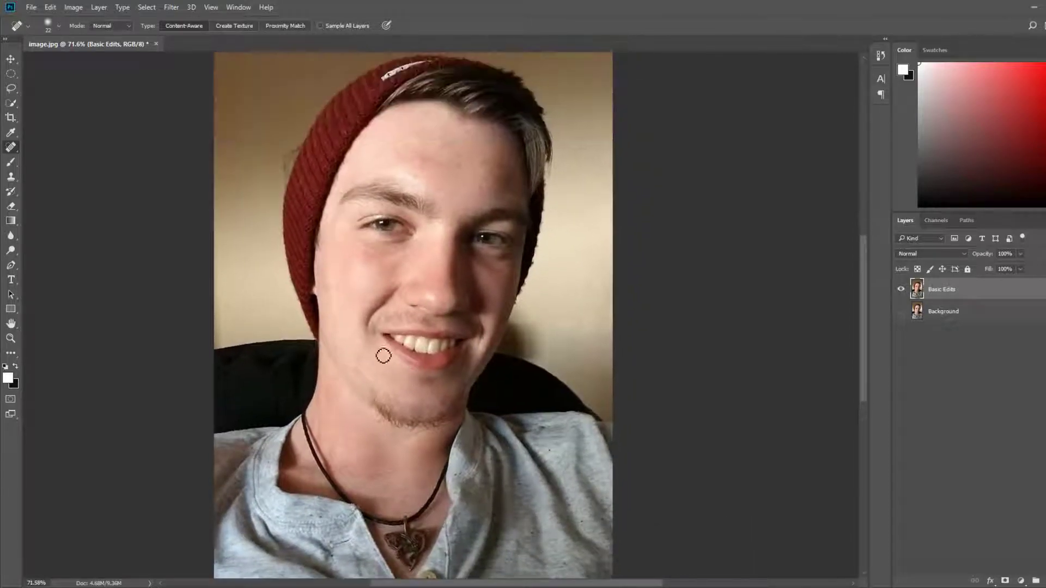
Step: Darken the outer contours of the forehead, cheeks, jaw and neck with the Burn tool, using Midtones at 60% exposure
{"action": "left_click", "coordinate": [12, 250]}
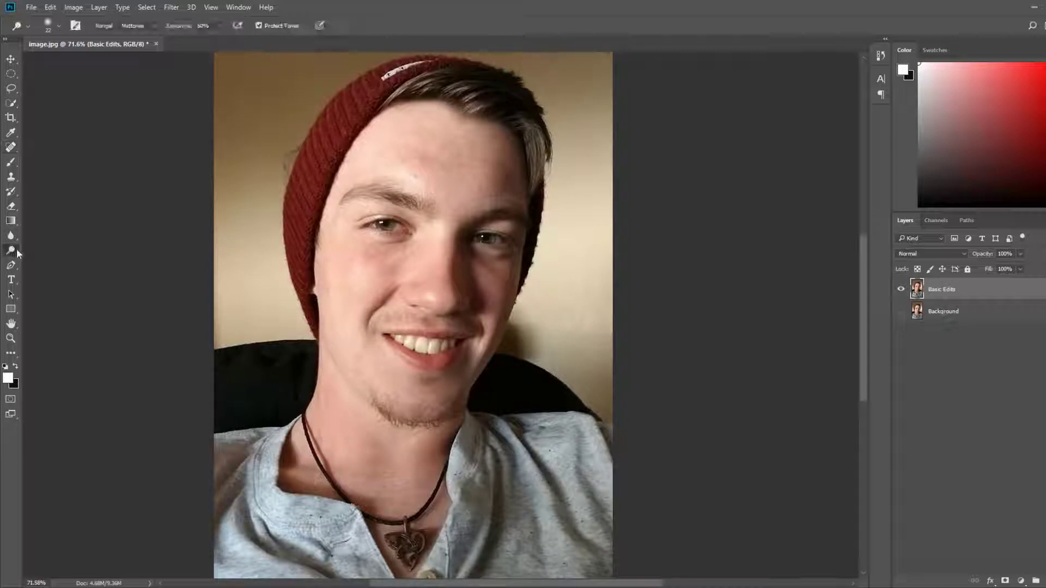
{"action": "key", "text": "shift+o"}
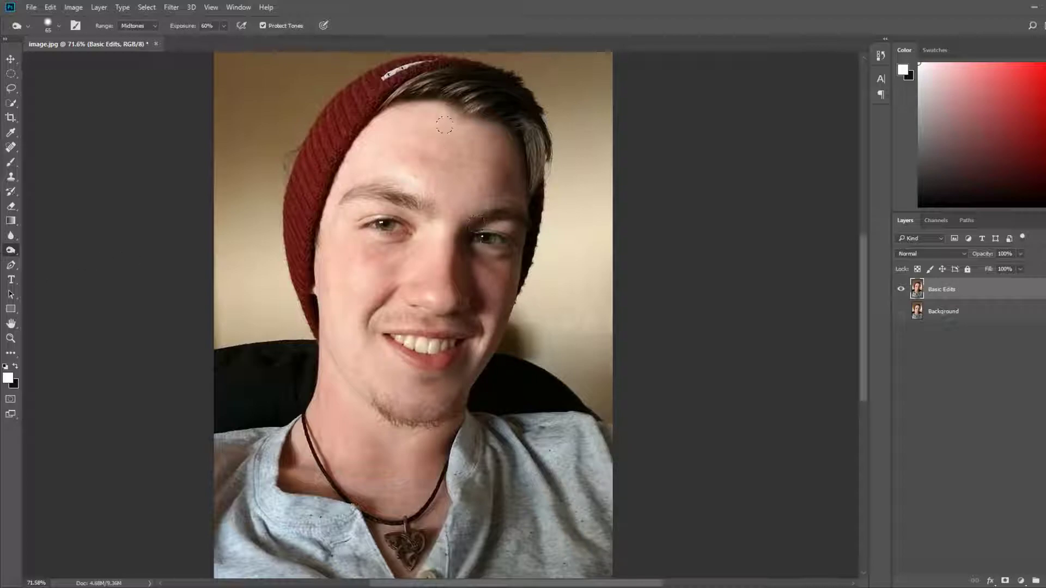
{"action": "mouse_move", "coordinate": [444, 121]}
{"action": "left_mouse_down"}
{"action": "mouse_move", "coordinate": [420, 110]}
{"action": "mouse_move", "coordinate": [378, 122]}
{"action": "mouse_move", "coordinate": [344, 176]}
{"action": "mouse_move", "coordinate": [325, 241]}
{"action": "mouse_move", "coordinate": [329, 360]}
{"action": "mouse_move", "coordinate": [297, 442]}
{"action": "mouse_move", "coordinate": [294, 479]}
{"action": "mouse_move", "coordinate": [357, 493]}
{"action": "mouse_move", "coordinate": [407, 569]}
{"action": "mouse_move", "coordinate": [436, 521]}
{"action": "mouse_move", "coordinate": [414, 509]}
{"action": "mouse_move", "coordinate": [444, 474]}
{"action": "mouse_move", "coordinate": [439, 428]}
{"action": "mouse_move", "coordinate": [511, 281]}
{"action": "mouse_move", "coordinate": [510, 158]}
{"action": "mouse_move", "coordinate": [463, 127]}
{"action": "mouse_move", "coordinate": [424, 124]}
{"action": "mouse_move", "coordinate": [359, 180]}
{"action": "mouse_move", "coordinate": [473, 140]}
{"action": "mouse_move", "coordinate": [465, 174]}
{"action": "mouse_move", "coordinate": [397, 196]}
{"action": "mouse_move", "coordinate": [374, 234]}
{"action": "mouse_move", "coordinate": [393, 273]}
{"action": "mouse_move", "coordinate": [354, 326]}
{"action": "mouse_move", "coordinate": [345, 256]}
{"action": "left_mouse_up"}
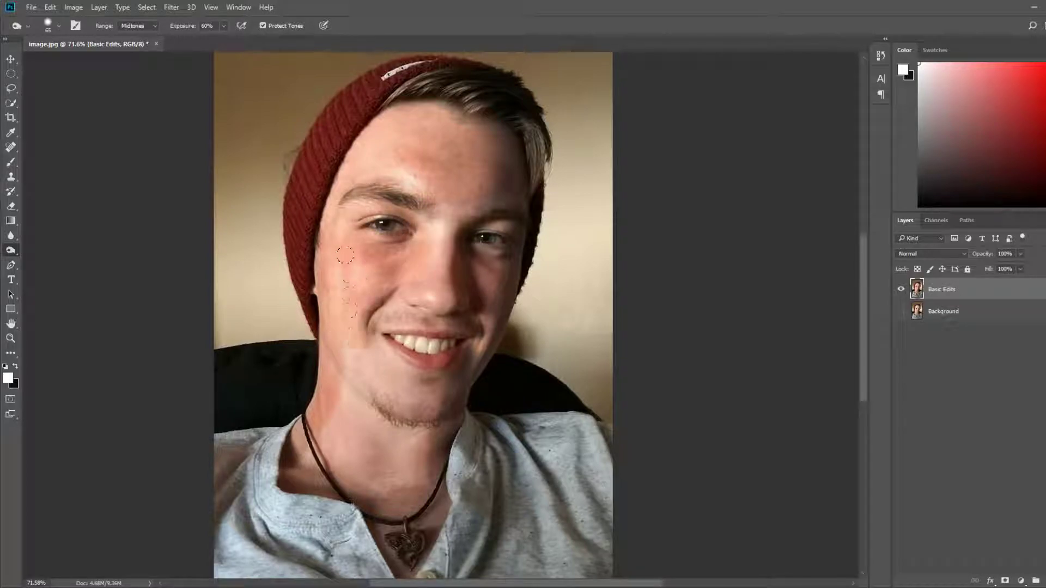
{"action": "mouse_move", "coordinate": [332, 363]}
{"action": "left_mouse_down"}
{"action": "mouse_move", "coordinate": [333, 433]}
{"action": "mouse_move", "coordinate": [325, 423]}
{"action": "mouse_move", "coordinate": [360, 357]}
{"action": "mouse_move", "coordinate": [345, 458]}
{"action": "mouse_move", "coordinate": [365, 451]}
{"action": "mouse_move", "coordinate": [335, 464]}
{"action": "left_mouse_up"}
{"action": "mouse_move", "coordinate": [339, 412]}
{"action": "left_mouse_down"}
{"action": "mouse_move", "coordinate": [369, 435]}
{"action": "mouse_move", "coordinate": [406, 441]}
{"action": "mouse_move", "coordinate": [414, 418]}
{"action": "mouse_move", "coordinate": [381, 403]}
{"action": "mouse_move", "coordinate": [410, 400]}
{"action": "mouse_move", "coordinate": [414, 371]}
{"action": "mouse_move", "coordinate": [382, 379]}
{"action": "mouse_move", "coordinate": [400, 356]}
{"action": "mouse_move", "coordinate": [438, 347]}
{"action": "mouse_move", "coordinate": [425, 298]}
{"action": "mouse_move", "coordinate": [448, 254]}
{"action": "mouse_move", "coordinate": [443, 236]}
{"action": "mouse_move", "coordinate": [496, 248]}
{"action": "mouse_move", "coordinate": [482, 310]}
{"action": "left_mouse_up"}
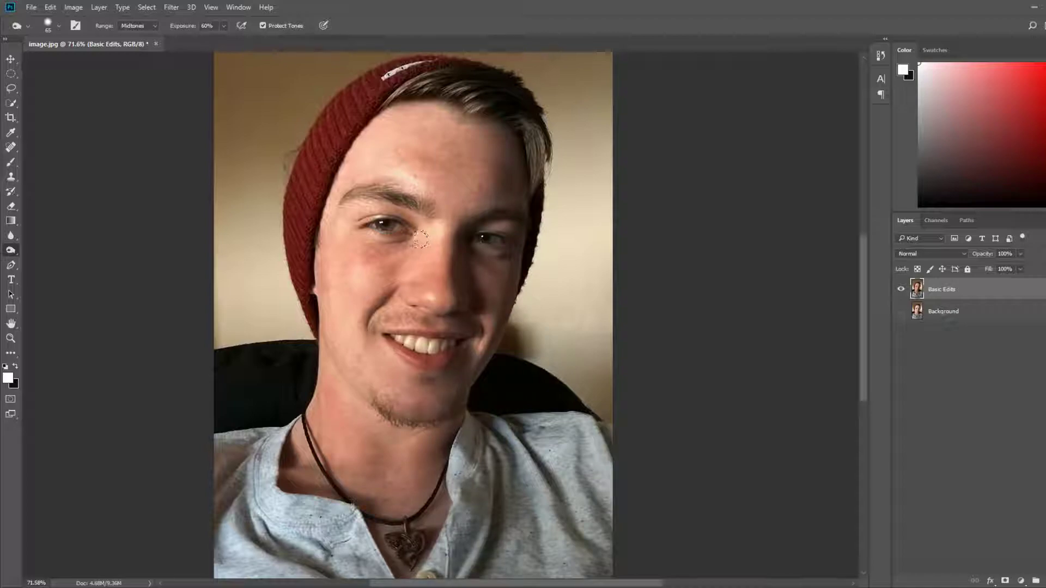
Step: Try burning the middle of the forehead and the skin along the hat edge, undoing the strokes
{"action": "mouse_move", "coordinate": [433, 146]}
{"action": "left_mouse_down"}
{"action": "mouse_move", "coordinate": [428, 173]}
{"action": "mouse_move", "coordinate": [444, 177]}
{"action": "left_mouse_up"}
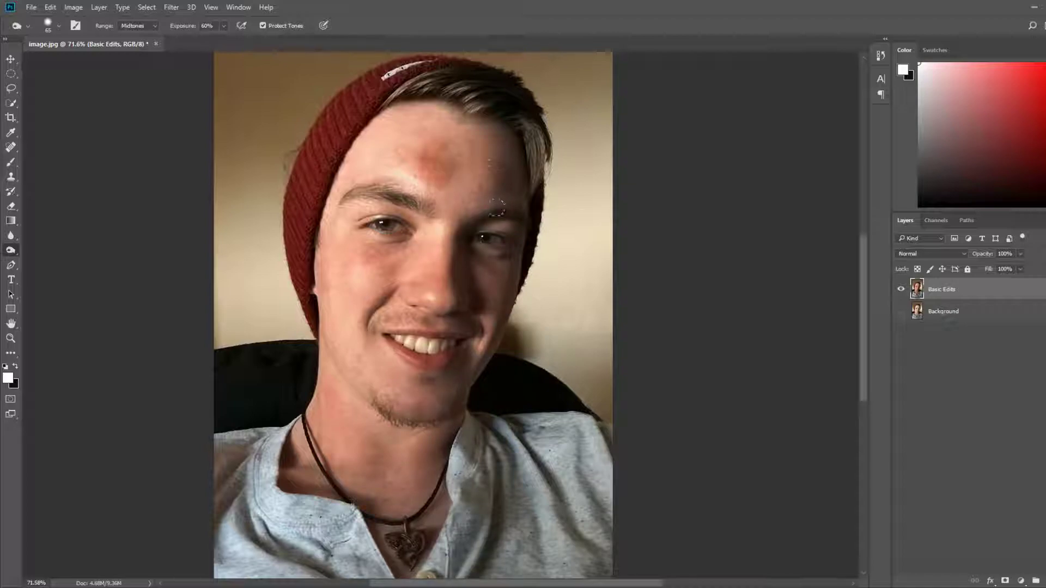
{"action": "key", "text": "ctrl+z"}
{"action": "mouse_move", "coordinate": [394, 117]}
{"action": "left_mouse_down"}
{"action": "mouse_move", "coordinate": [405, 112]}
{"action": "mouse_move", "coordinate": [353, 151]}
{"action": "mouse_move", "coordinate": [329, 215]}
{"action": "mouse_move", "coordinate": [354, 153]}
{"action": "left_mouse_up"}
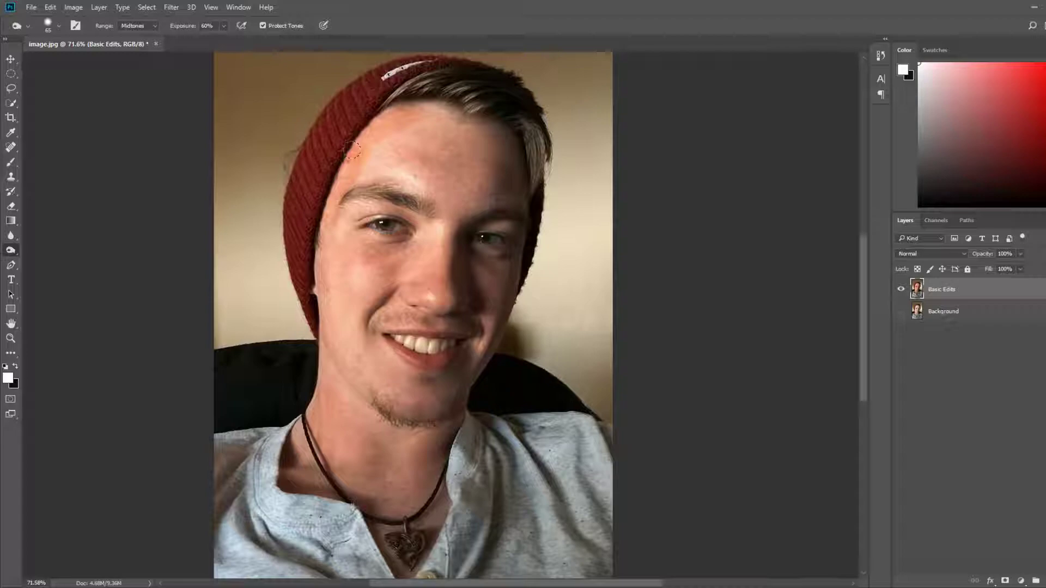
{"action": "key", "text": "ctrl+z"}
{"action": "key", "text": "ctrl+z"}
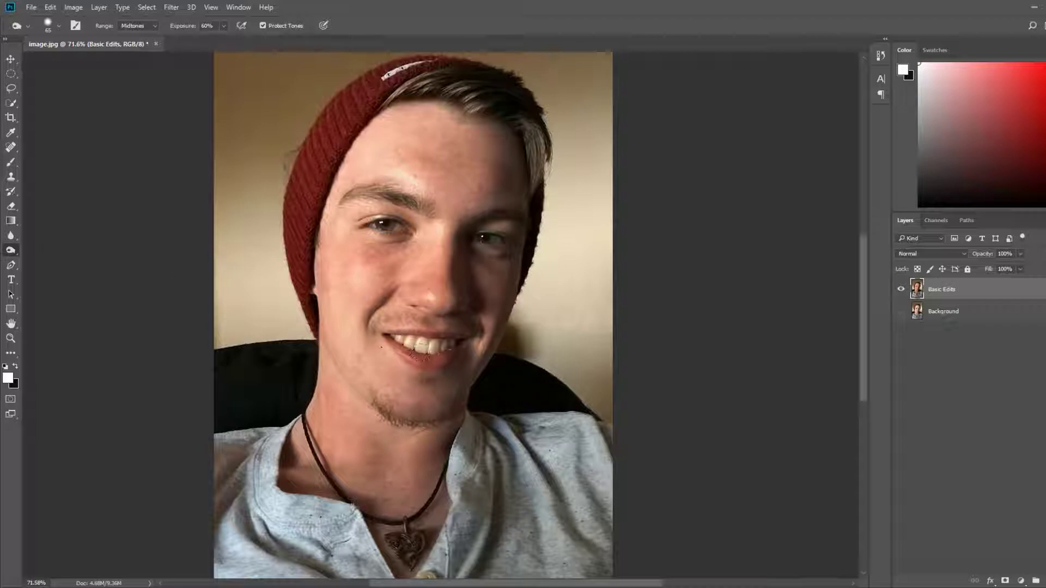
Step: Brighten the teeth with the Dodge tool, using a 15 px brush on Midtones at 76% exposure
{"action": "left_click", "coordinate": [57, 253]}
{"action": "left_click_drag", "start_coordinate": [412, 349], "coordinate": [481, 349]}
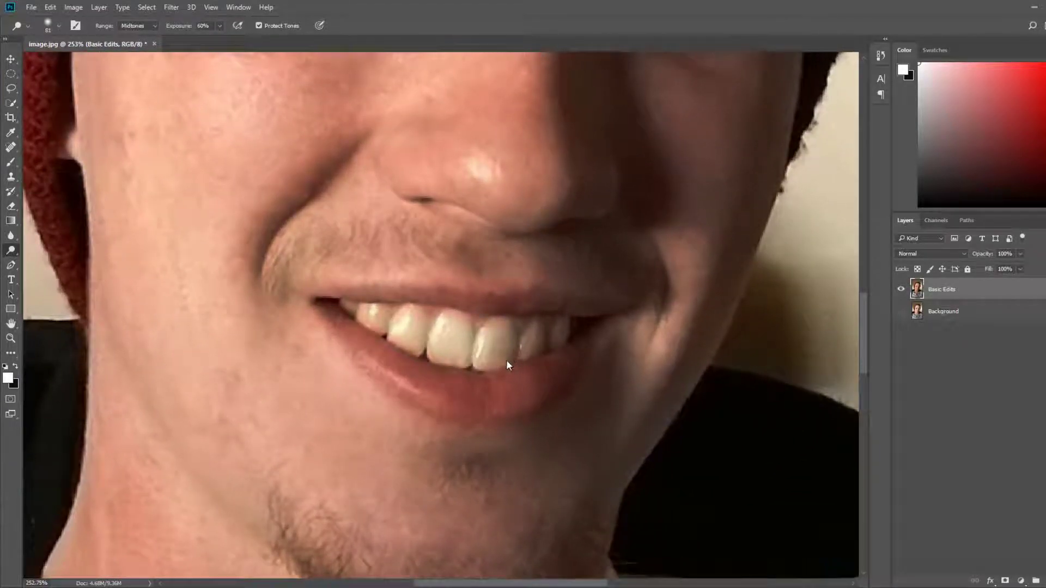
{"action": "key", "text": "bracketright"}
{"action": "key", "text": "bracketright"}
{"action": "key", "text": "bracketright"}
{"action": "key", "text": "bracketright"}
{"action": "key", "text": "bracketright"}
{"action": "key", "text": "bracketright"}
{"action": "key", "text": "bracketright"}
{"action": "key", "text": "bracketright"}
{"action": "left_click_drag", "start_coordinate": [405, 332], "coordinate": [432, 344]}
{"action": "mouse_move", "coordinate": [293, 268]}
{"action": "left_mouse_down"}
{"action": "mouse_move", "coordinate": [376, 321]}
{"action": "mouse_move", "coordinate": [341, 276]}
{"action": "mouse_move", "coordinate": [479, 294]}
{"action": "mouse_move", "coordinate": [419, 327]}
{"action": "mouse_move", "coordinate": [361, 317]}
{"action": "left_mouse_up"}
{"action": "mouse_move", "coordinate": [430, 365]}
{"action": "left_mouse_down"}
{"action": "mouse_move", "coordinate": [531, 381]}
{"action": "mouse_move", "coordinate": [610, 376]}
{"action": "mouse_move", "coordinate": [657, 340]}
{"action": "mouse_move", "coordinate": [711, 332]}
{"action": "mouse_move", "coordinate": [645, 324]}
{"action": "mouse_move", "coordinate": [532, 338]}
{"action": "mouse_move", "coordinate": [534, 357]}
{"action": "mouse_move", "coordinate": [512, 330]}
{"action": "left_mouse_up"}
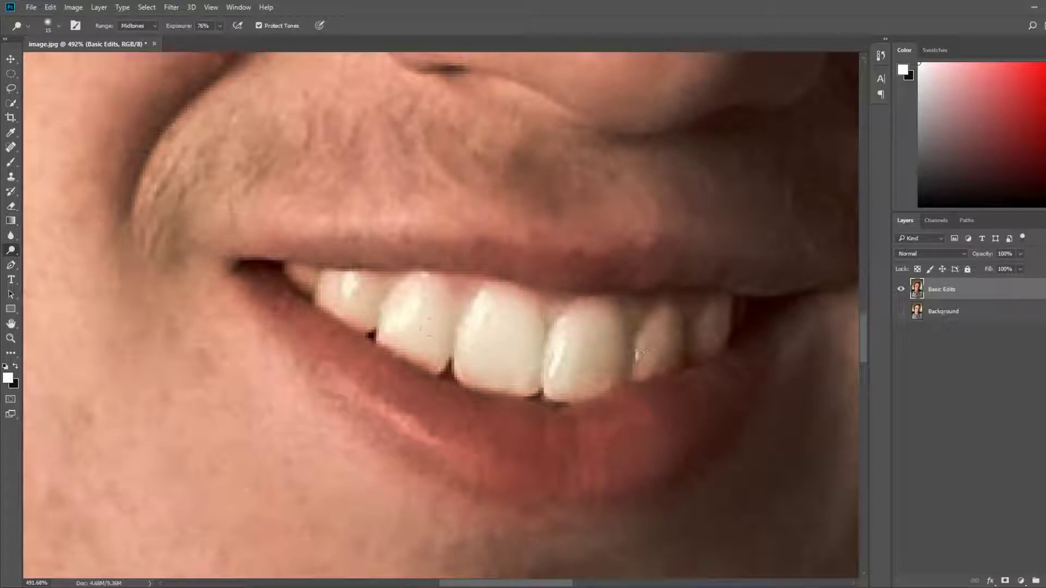
{"action": "left_click_drag", "start_coordinate": [629, 443], "coordinate": [579, 428]}
{"action": "left_click_drag", "start_coordinate": [669, 457], "coordinate": [598, 439]}
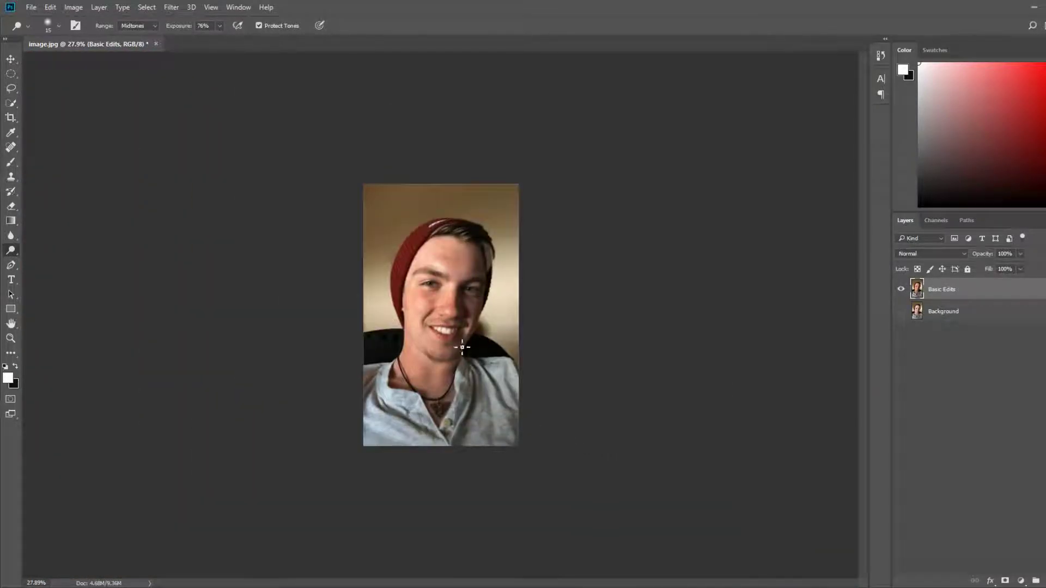
{"action": "left_click_drag", "start_coordinate": [462, 346], "coordinate": [476, 351]}
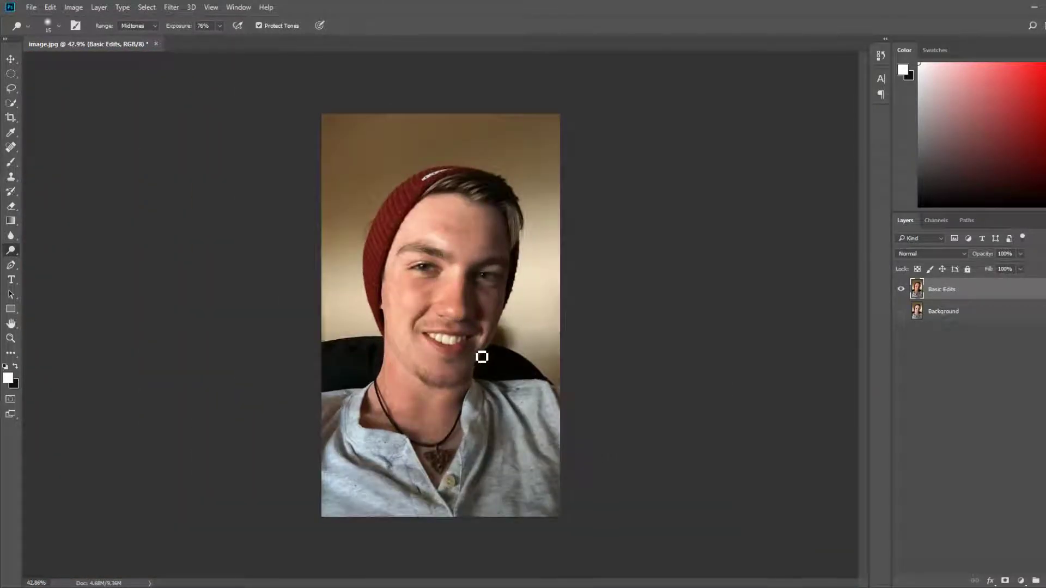
Step: Outline the iris of the eye on the brightly lit side of the face with the Lasso tool
{"action": "left_click_drag", "start_coordinate": [460, 298], "coordinate": [461, 300]}
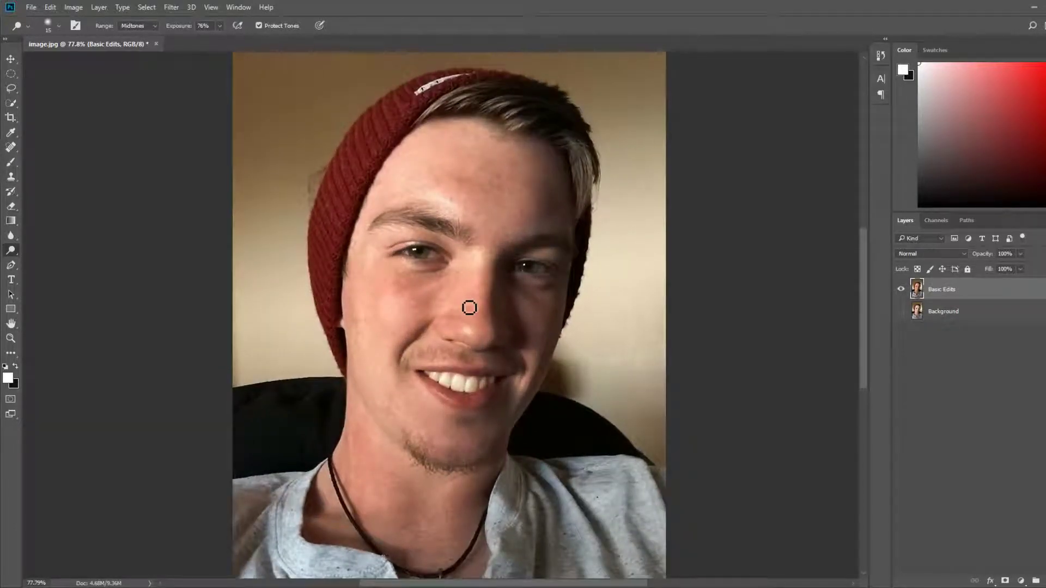
{"action": "left_click_drag", "start_coordinate": [426, 269], "coordinate": [443, 280]}
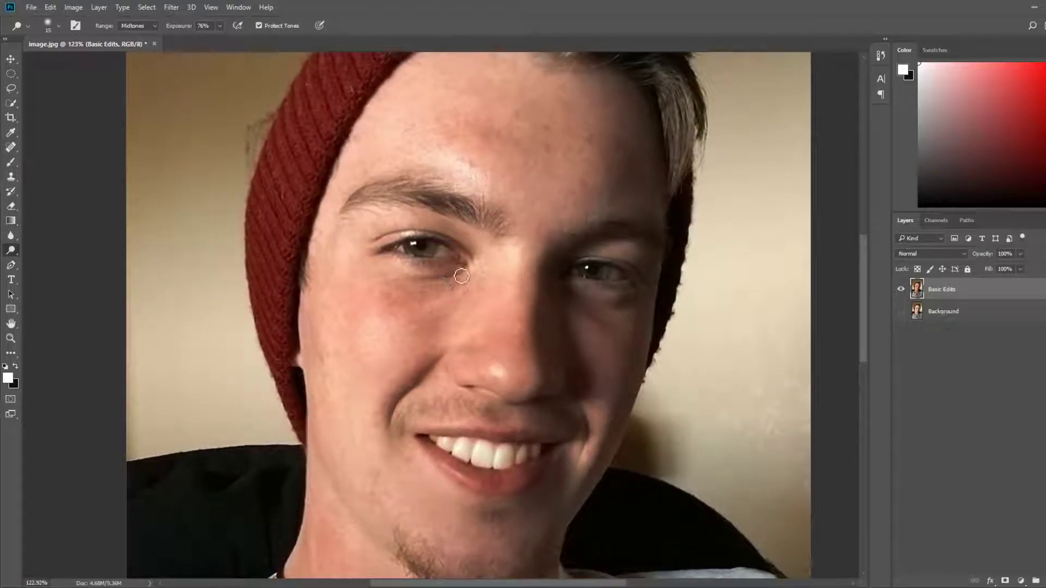
{"action": "mouse_move", "coordinate": [432, 253]}
{"action": "left_mouse_down"}
{"action": "mouse_move", "coordinate": [427, 263]}
{"action": "mouse_move", "coordinate": [430, 253]}
{"action": "left_mouse_up"}
{"action": "left_click", "coordinate": [11, 89]}
{"action": "left_click_drag", "start_coordinate": [404, 246], "coordinate": [490, 282]}
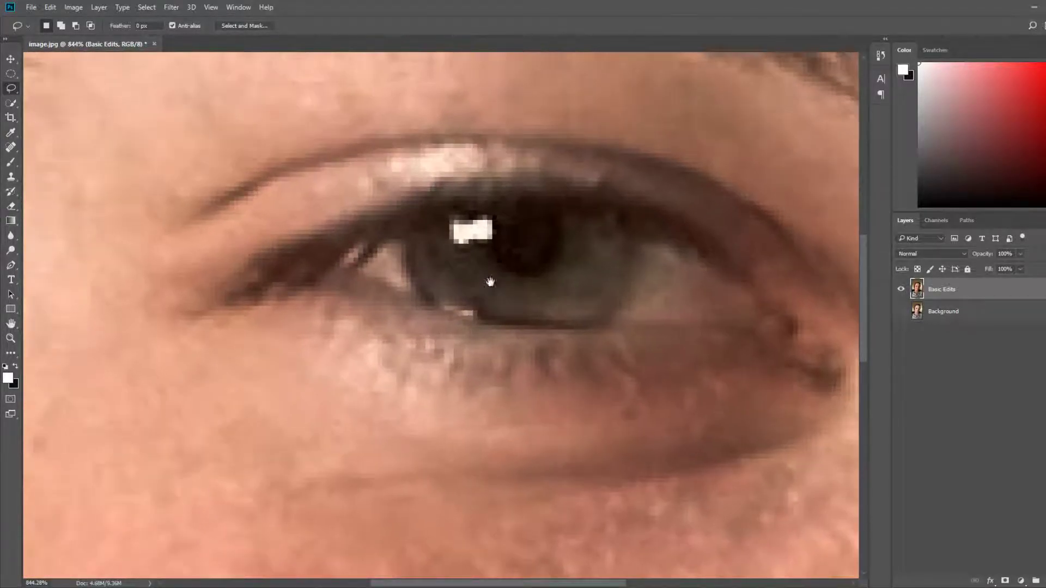
{"action": "left_click_drag", "start_coordinate": [589, 246], "coordinate": [526, 258]}
{"action": "mouse_move", "coordinate": [344, 237]}
{"action": "left_mouse_down"}
{"action": "mouse_move", "coordinate": [357, 299]}
{"action": "mouse_move", "coordinate": [380, 321]}
{"action": "mouse_move", "coordinate": [422, 333]}
{"action": "mouse_move", "coordinate": [527, 339]}
{"action": "mouse_move", "coordinate": [551, 324]}
{"action": "mouse_move", "coordinate": [564, 289]}
{"action": "mouse_move", "coordinate": [565, 245]}
{"action": "mouse_move", "coordinate": [527, 213]}
{"action": "mouse_move", "coordinate": [381, 218]}
{"action": "mouse_move", "coordinate": [344, 238]}
{"action": "left_mouse_up"}
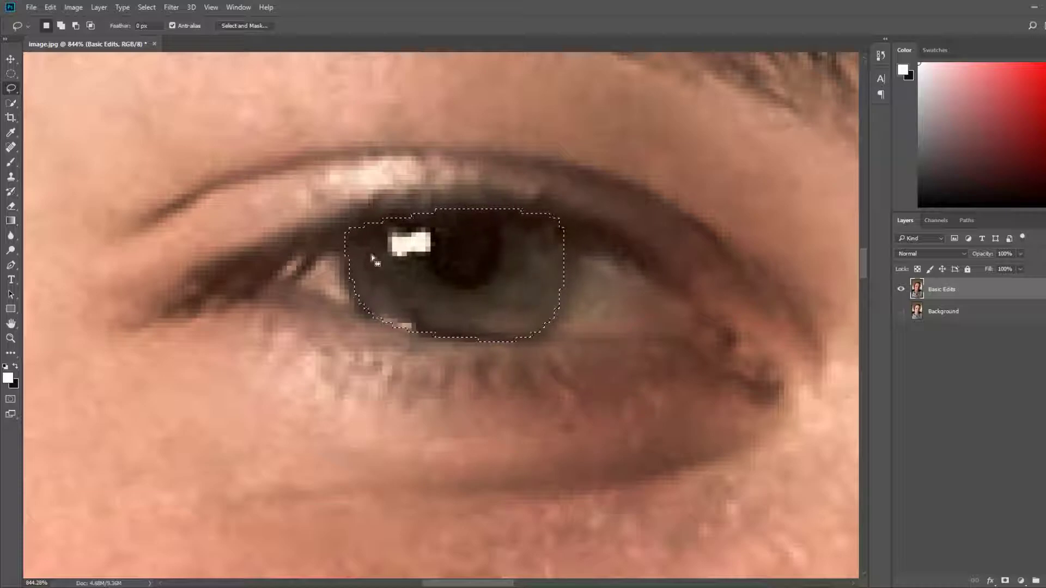
Step: Add the iris of the eye on the shadowed side of the face to the lasso selection
{"action": "left_click_drag", "start_coordinate": [694, 416], "coordinate": [109, 329]}
{"action": "mouse_move", "coordinate": [801, 403]}
{"action": "left_mouse_down"}
{"action": "mouse_move", "coordinate": [248, 310]}
{"action": "mouse_move", "coordinate": [186, 324]}
{"action": "left_mouse_up"}
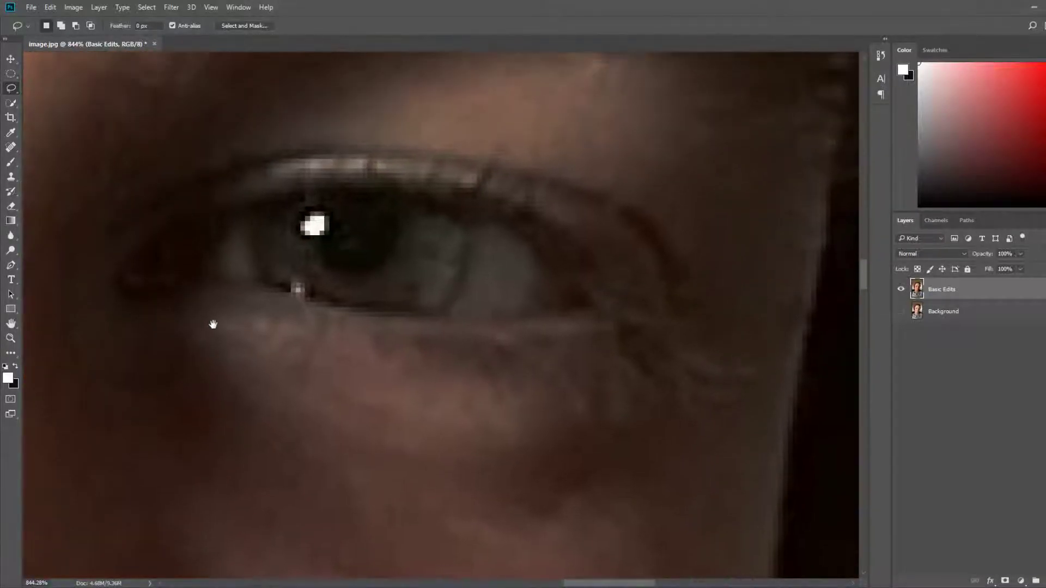
{"action": "key", "text": "shift"}
{"action": "mouse_move", "coordinate": [250, 211]}
{"action": "left_mouse_down"}
{"action": "mouse_move", "coordinate": [259, 280]}
{"action": "mouse_move", "coordinate": [288, 293]}
{"action": "mouse_move", "coordinate": [411, 317]}
{"action": "mouse_move", "coordinate": [431, 313]}
{"action": "mouse_move", "coordinate": [458, 276]}
{"action": "mouse_move", "coordinate": [462, 224]}
{"action": "mouse_move", "coordinate": [440, 200]}
{"action": "mouse_move", "coordinate": [330, 186]}
{"action": "mouse_move", "coordinate": [251, 211]}
{"action": "left_mouse_up"}
{"action": "scroll", "coordinate": [455, 382], "scroll_direction": "down", "scroll_amount": 5}
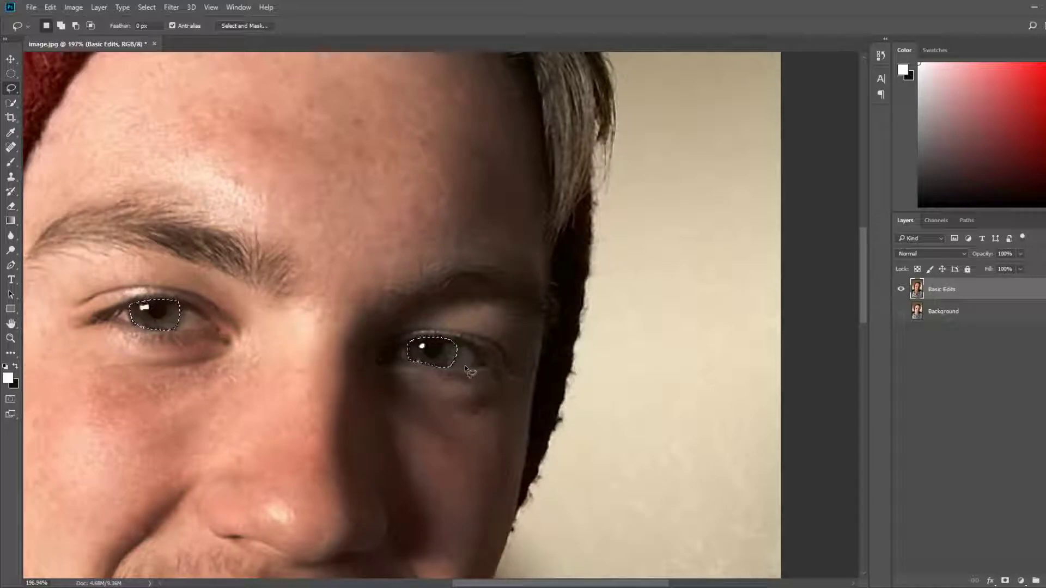
Step: Copy the selected irises to a new layer and check the cutouts with the Basic Edits layer temporarily hidden
{"action": "key", "text": "ctrl+j"}
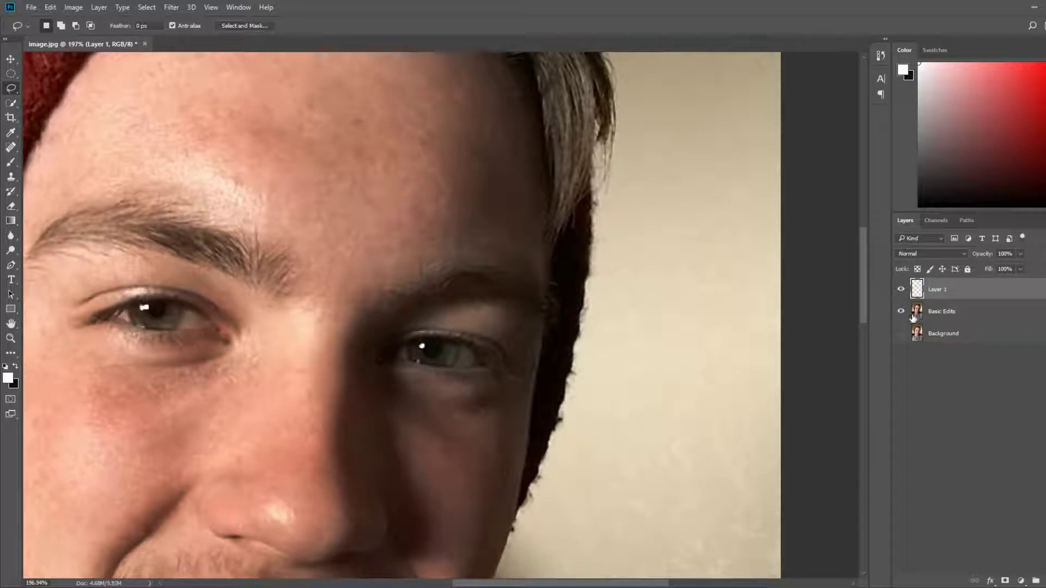
{"action": "left_click", "coordinate": [900, 312]}
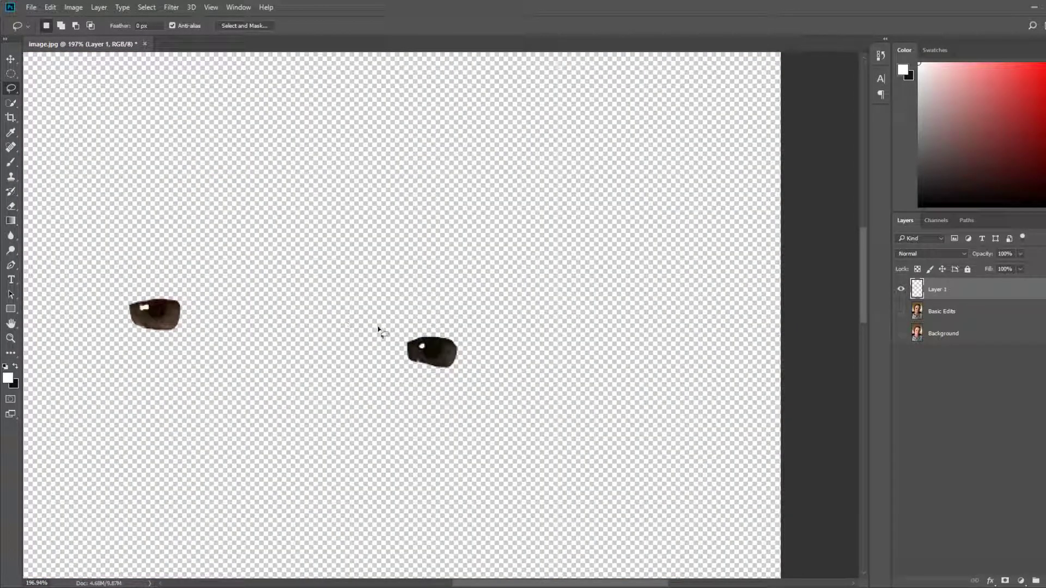
{"action": "left_click", "coordinate": [901, 312]}
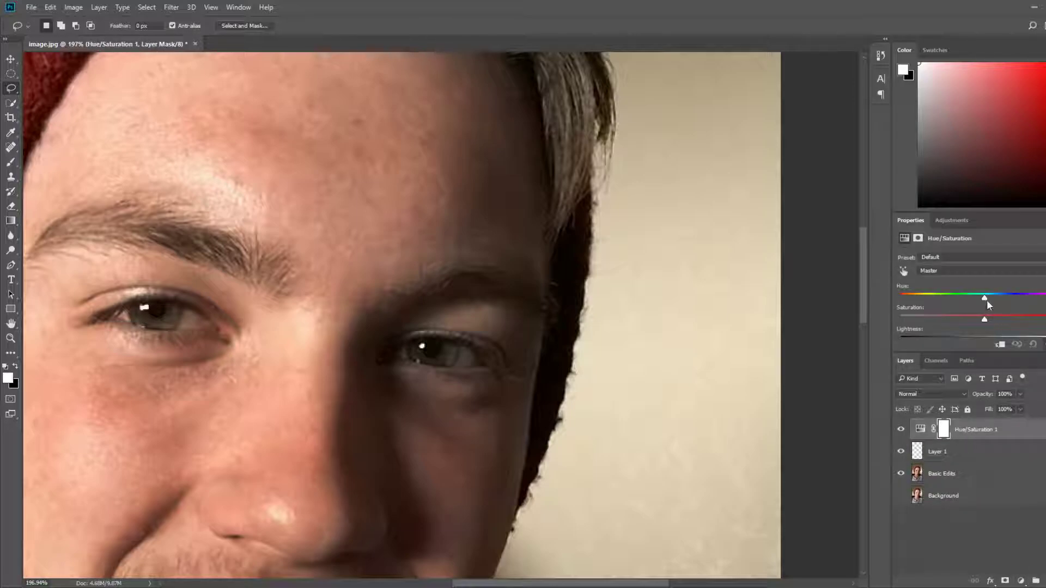
Step: Try shifting the hue with a Hue/Saturation adjustment layer over the whole photo, and undo the hue change
{"action": "left_click_drag", "start_coordinate": [1002, 300], "coordinate": [964, 306]}
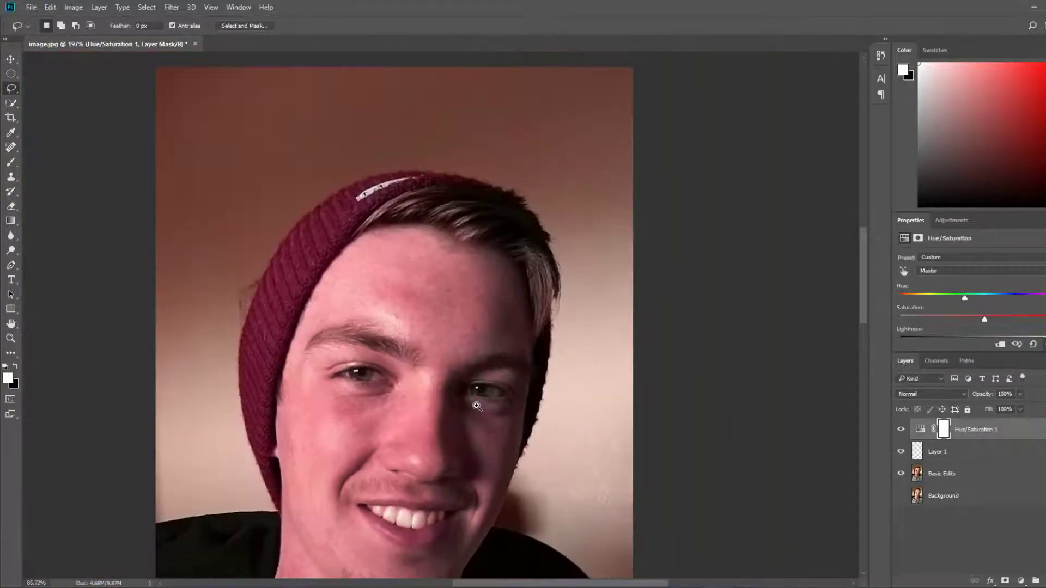
{"action": "scroll", "coordinate": [517, 418], "scroll_direction": "down", "scroll_amount": 5}
{"action": "key", "text": "ctrl+z"}
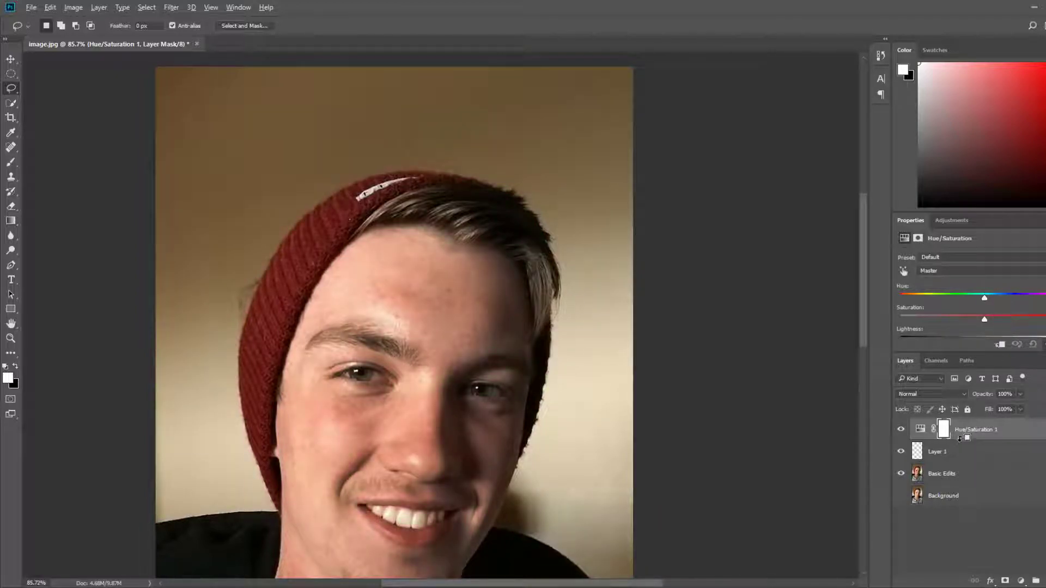
Step: Clip the Hue/Saturation adjustment to the iris layer and slightly raise its hue and saturation to make the eyes greener
{"action": "left_click", "coordinate": [960, 439], "text": "alt"}
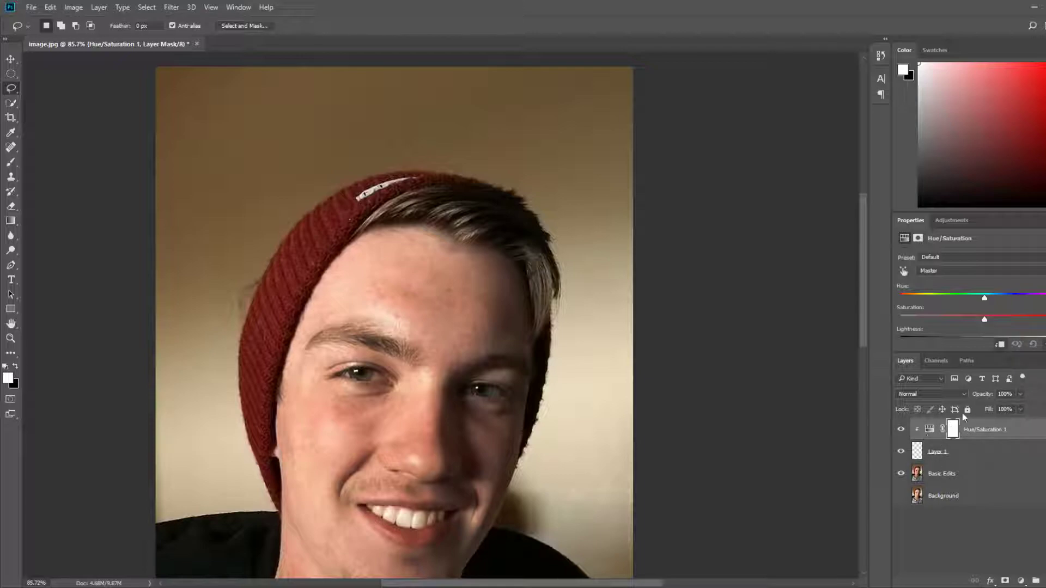
{"action": "left_click_drag", "start_coordinate": [1006, 300], "coordinate": [899, 301]}
{"action": "left_click_drag", "start_coordinate": [978, 296], "coordinate": [989, 295]}
Step: Outline the red beanie on the Basic Edits layer with a freehand lasso selection
{"action": "mouse_move", "coordinate": [443, 423]}
{"action": "left_mouse_down"}
{"action": "mouse_move", "coordinate": [473, 346]}
{"action": "mouse_move", "coordinate": [505, 422]}
{"action": "left_mouse_up"}
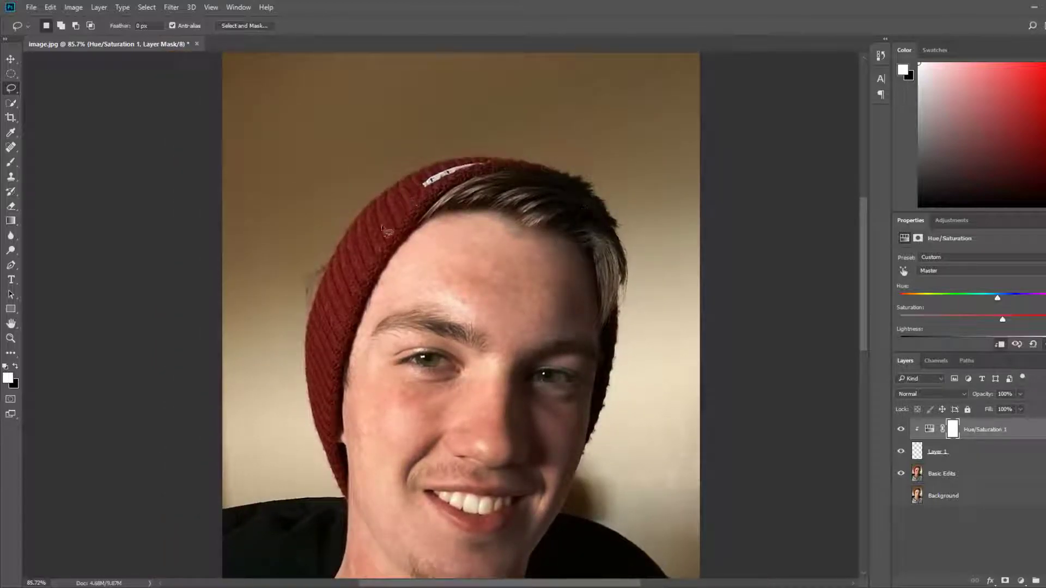
{"action": "left_click", "coordinate": [947, 479]}
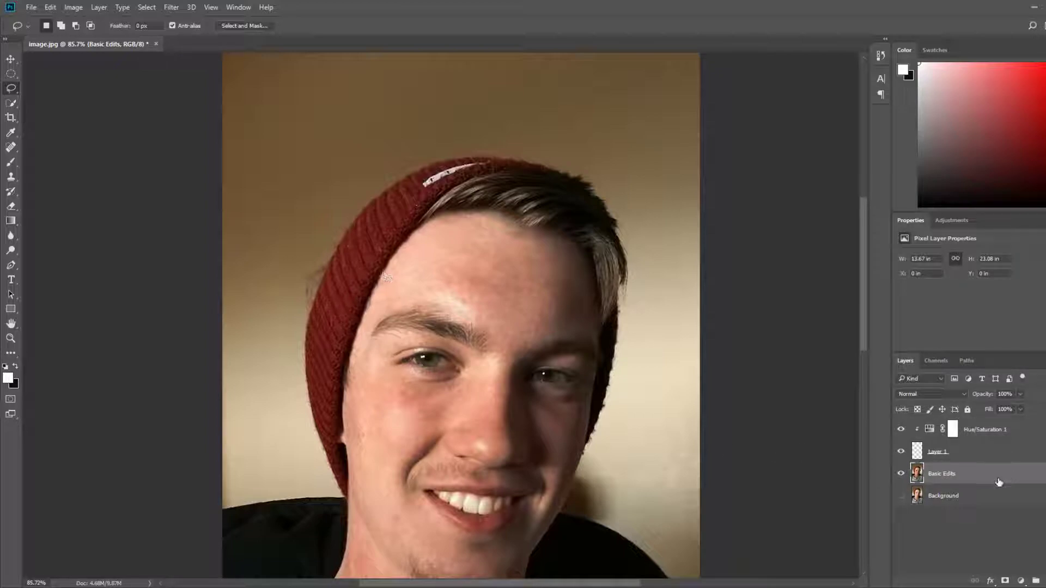
{"action": "left_click_drag", "start_coordinate": [363, 287], "coordinate": [416, 327]}
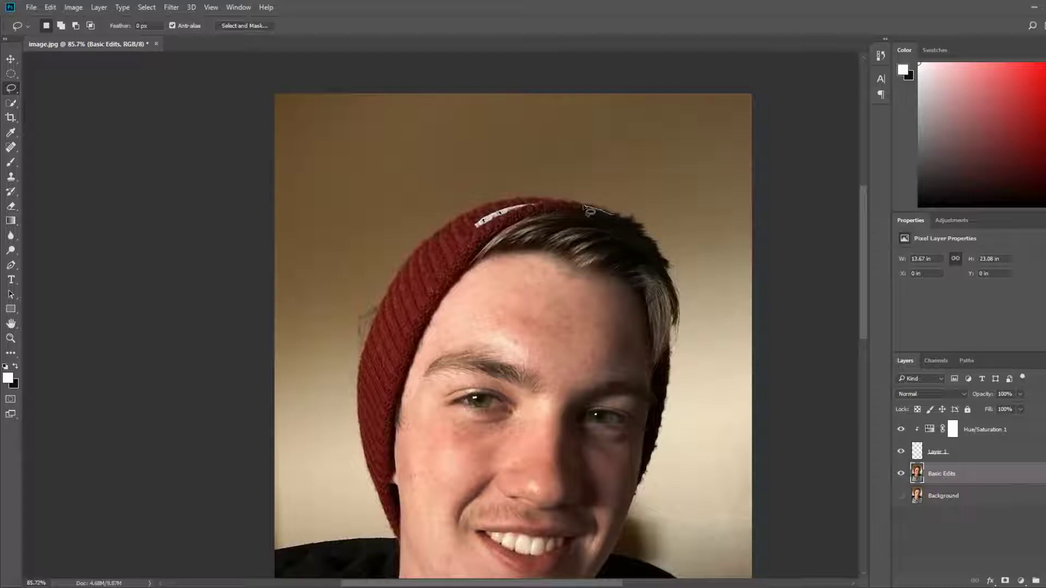
{"action": "left_click_drag", "start_coordinate": [459, 220], "coordinate": [435, 236]}
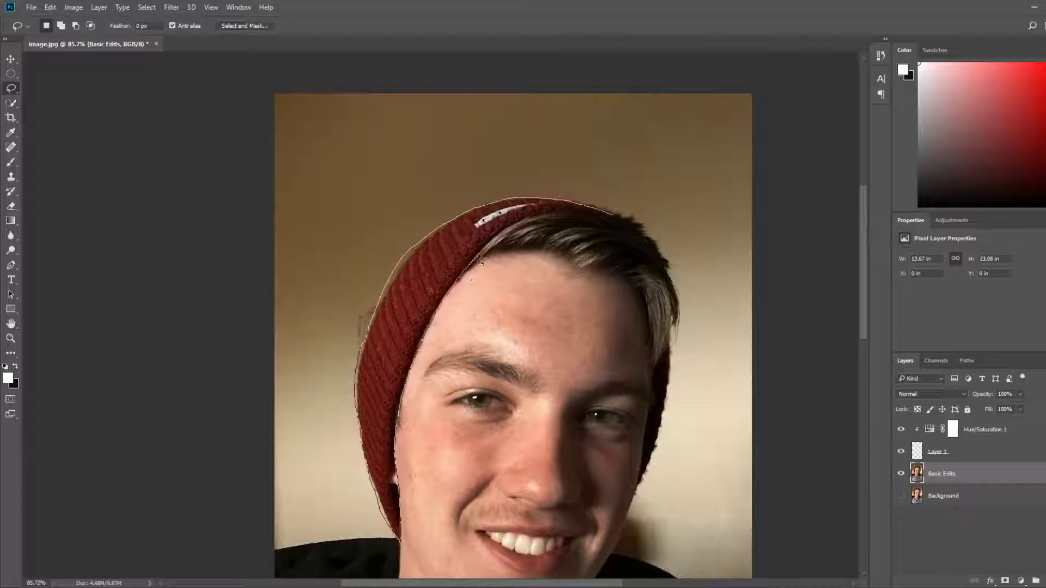
{"action": "left_click_drag", "start_coordinate": [510, 231], "coordinate": [614, 217]}
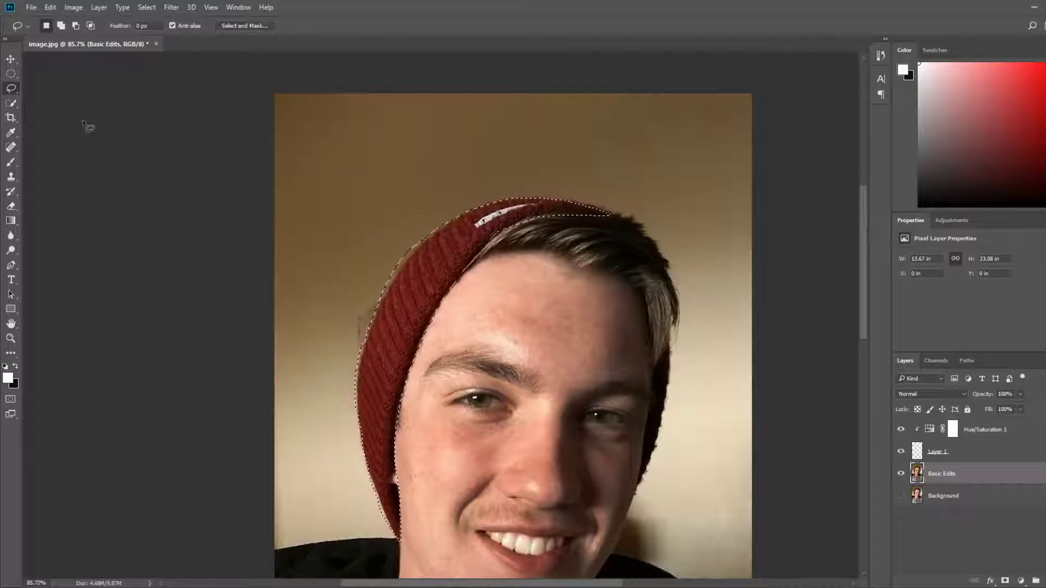
Step: Subtract the background along the beanie's outer edge from the selection with the Quick Selection tool
{"action": "key", "text": "alt"}
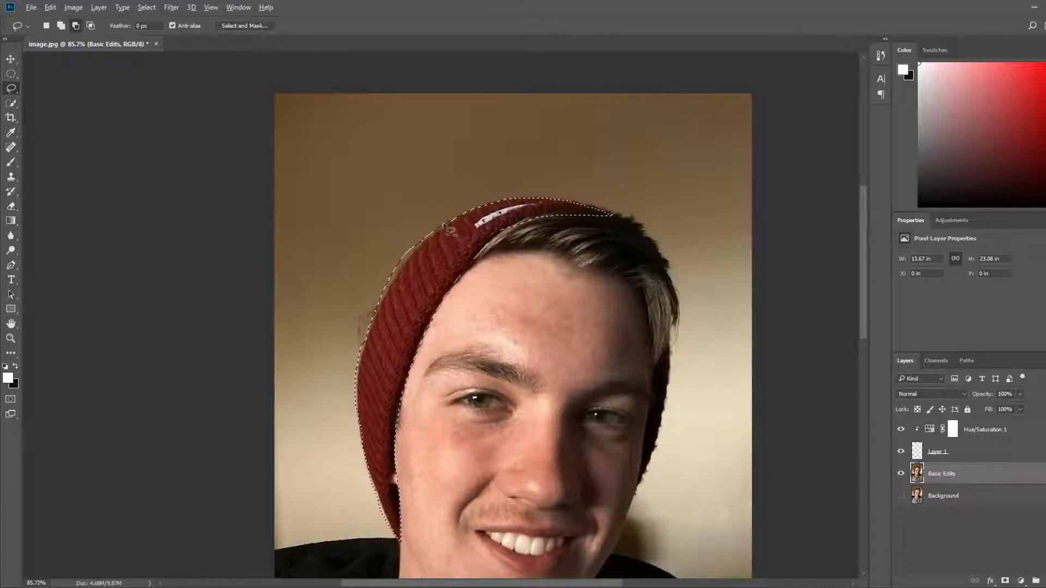
{"action": "left_click", "coordinate": [13, 104]}
{"action": "left_click_drag", "start_coordinate": [416, 266], "coordinate": [479, 279]}
{"action": "key", "text": "alt"}
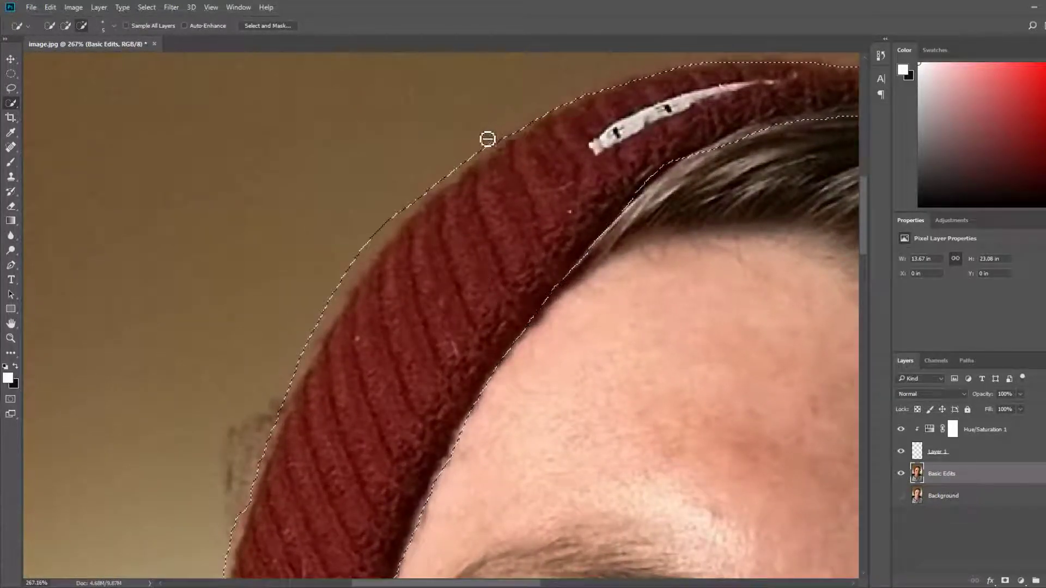
{"action": "key", "text": "alt"}
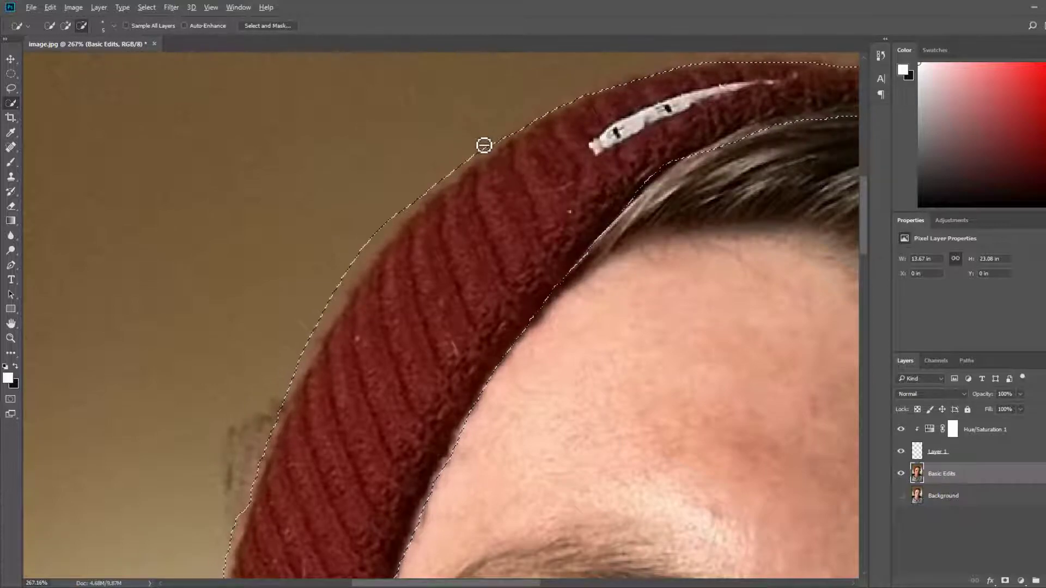
{"action": "mouse_move", "coordinate": [470, 148]}
{"action": "left_mouse_down"}
{"action": "mouse_move", "coordinate": [356, 272]}
{"action": "mouse_move", "coordinate": [243, 483]}
{"action": "left_mouse_up"}
{"action": "mouse_move", "coordinate": [348, 481]}
{"action": "left_mouse_down"}
{"action": "mouse_move", "coordinate": [477, 76]}
{"action": "mouse_move", "coordinate": [474, 113]}
{"action": "left_mouse_up"}
{"action": "left_click_drag", "start_coordinate": [351, 152], "coordinate": [384, 83]}
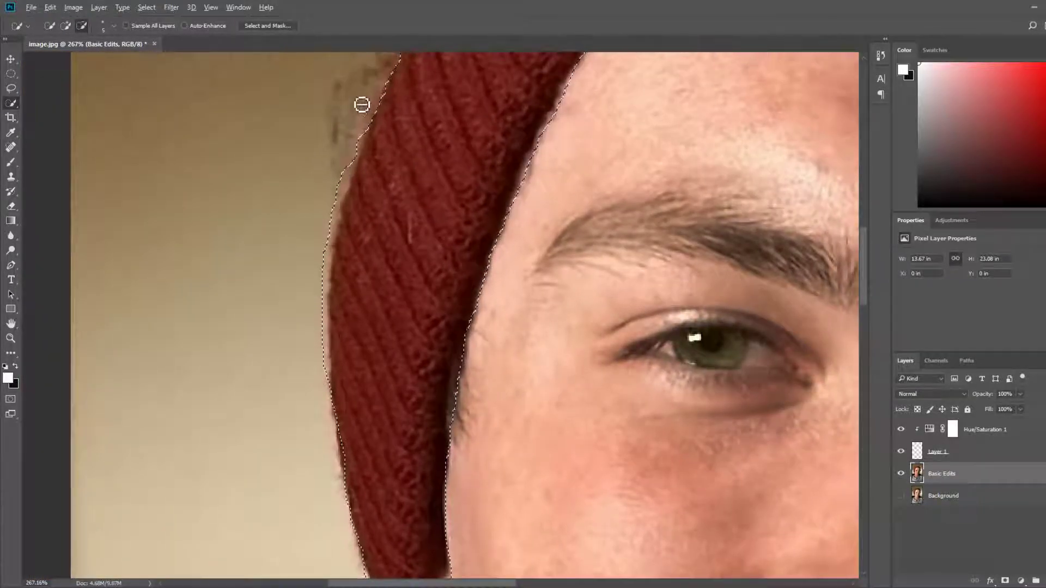
{"action": "left_click_drag", "start_coordinate": [327, 200], "coordinate": [302, 329]}
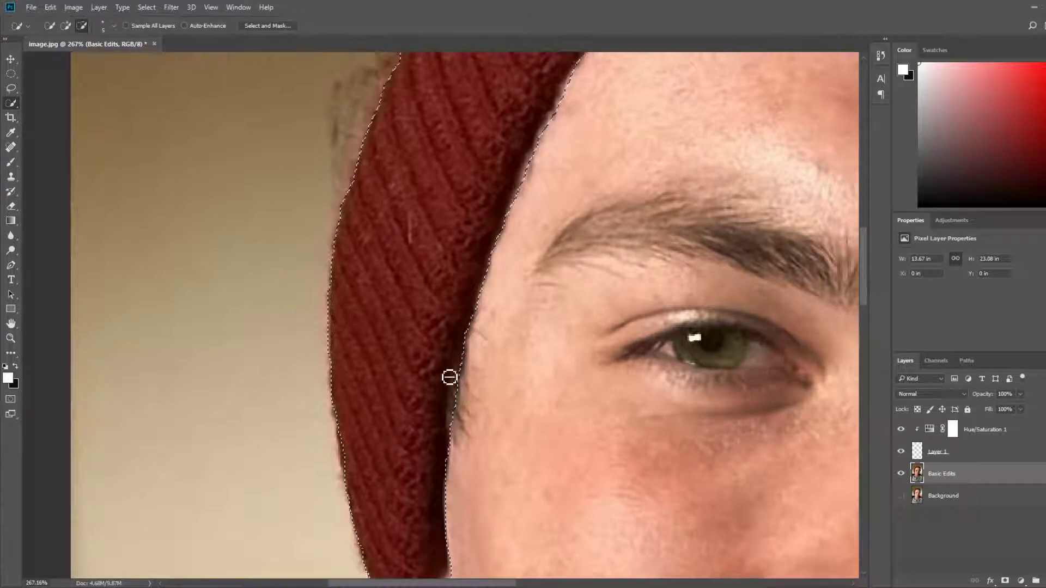
Step: Refine the selection along the beanie's lower inner edge beside the cheek and earlobe, undoing the stroke that breaks it
{"action": "left_click_drag", "start_coordinate": [404, 474], "coordinate": [366, 175]}
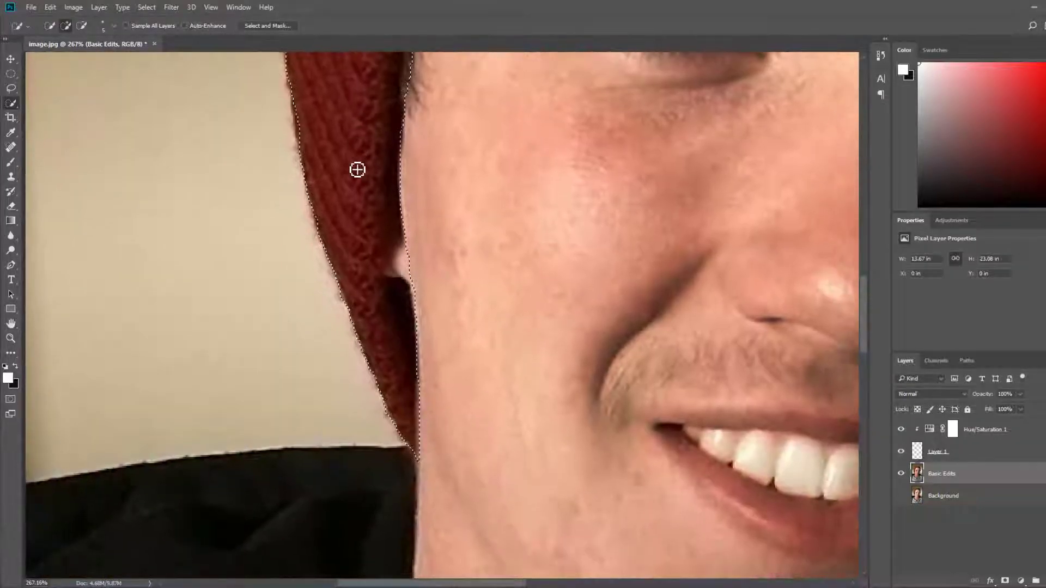
{"action": "mouse_move", "coordinate": [416, 199]}
{"action": "left_mouse_down"}
{"action": "mouse_move", "coordinate": [397, 283]}
{"action": "mouse_move", "coordinate": [405, 322]}
{"action": "left_mouse_up"}
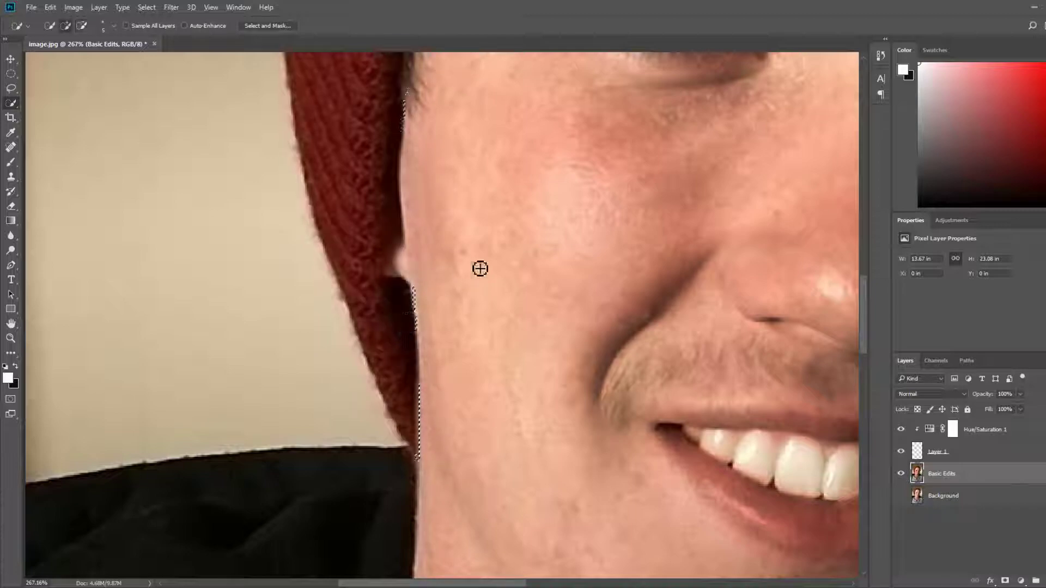
{"action": "key", "text": "ctrl+z"}
{"action": "mouse_move", "coordinate": [398, 284]}
{"action": "left_mouse_down"}
{"action": "mouse_move", "coordinate": [414, 252]}
{"action": "mouse_move", "coordinate": [404, 276]}
{"action": "mouse_move", "coordinate": [412, 318]}
{"action": "mouse_move", "coordinate": [430, 296]}
{"action": "mouse_move", "coordinate": [413, 256]}
{"action": "mouse_move", "coordinate": [425, 366]}
{"action": "mouse_move", "coordinate": [441, 332]}
{"action": "mouse_move", "coordinate": [415, 202]}
{"action": "left_mouse_up"}
{"action": "left_click_drag", "start_coordinate": [479, 205], "coordinate": [448, 209]}
Step: Try subtracting the hair strands along the beanie's upper inner edge from the selection, undoing the unwanted strokes
{"action": "left_click_drag", "start_coordinate": [482, 103], "coordinate": [411, 397]}
{"action": "left_click_drag", "start_coordinate": [612, 120], "coordinate": [684, 133]}
{"action": "mouse_move", "coordinate": [356, 186]}
{"action": "left_mouse_down"}
{"action": "mouse_move", "coordinate": [583, 100]}
{"action": "mouse_move", "coordinate": [775, 93]}
{"action": "left_mouse_up"}
{"action": "left_click", "coordinate": [735, 154]}
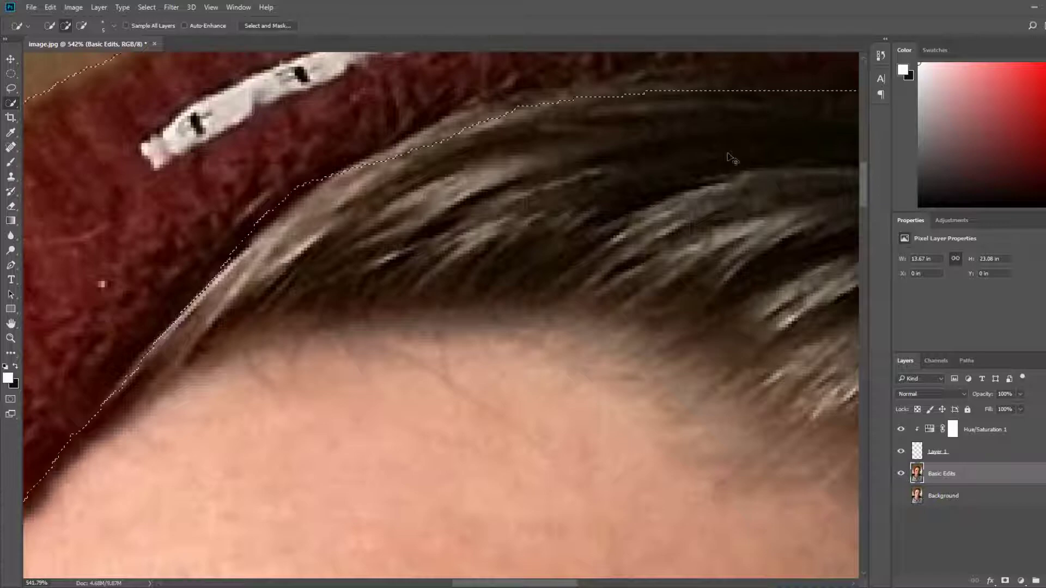
{"action": "left_click_drag", "start_coordinate": [680, 166], "coordinate": [451, 276]}
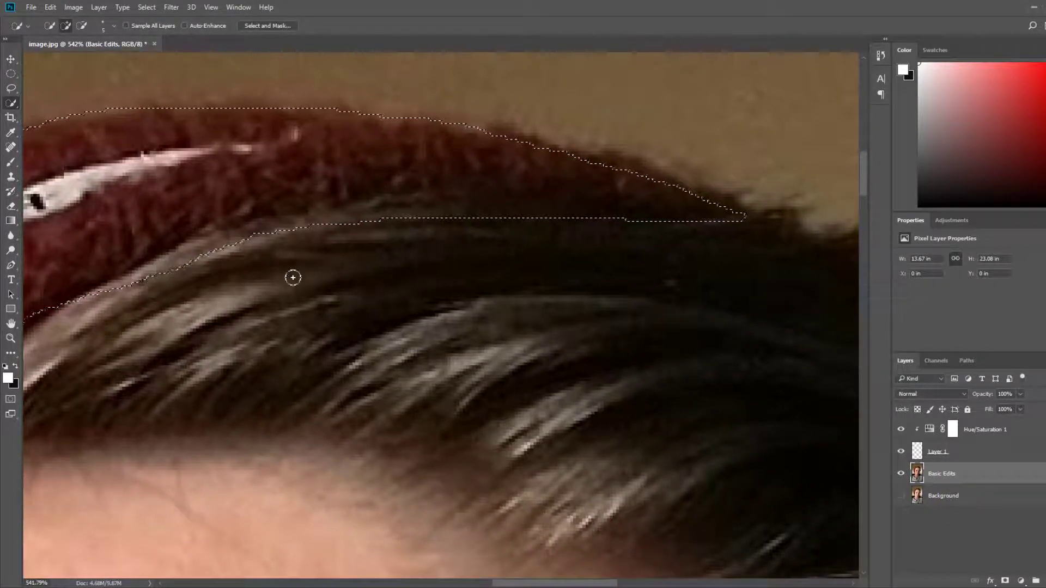
{"action": "mouse_move", "coordinate": [129, 310]}
{"action": "left_mouse_down"}
{"action": "mouse_move", "coordinate": [138, 289]}
{"action": "mouse_move", "coordinate": [220, 262]}
{"action": "left_mouse_up"}
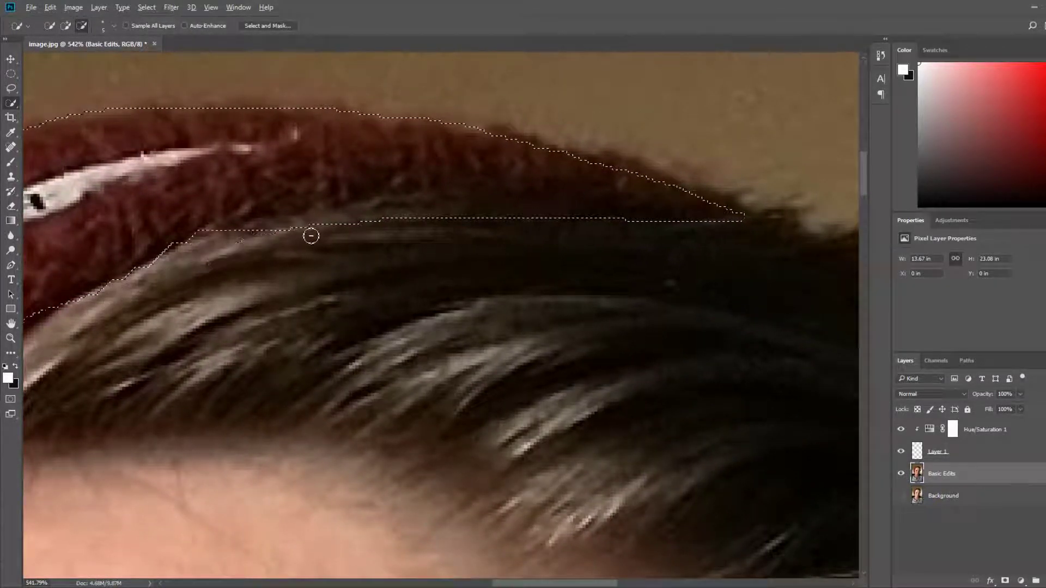
{"action": "key", "text": "ctrl+z"}
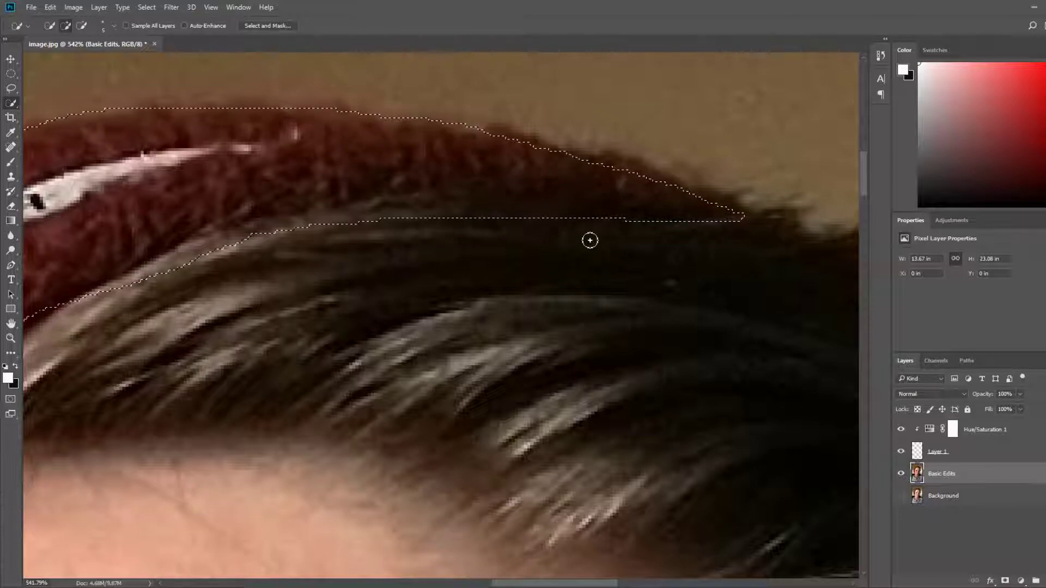
{"action": "key", "text": "ctrl+z"}
{"action": "left_click_drag", "start_coordinate": [190, 267], "coordinate": [175, 278]}
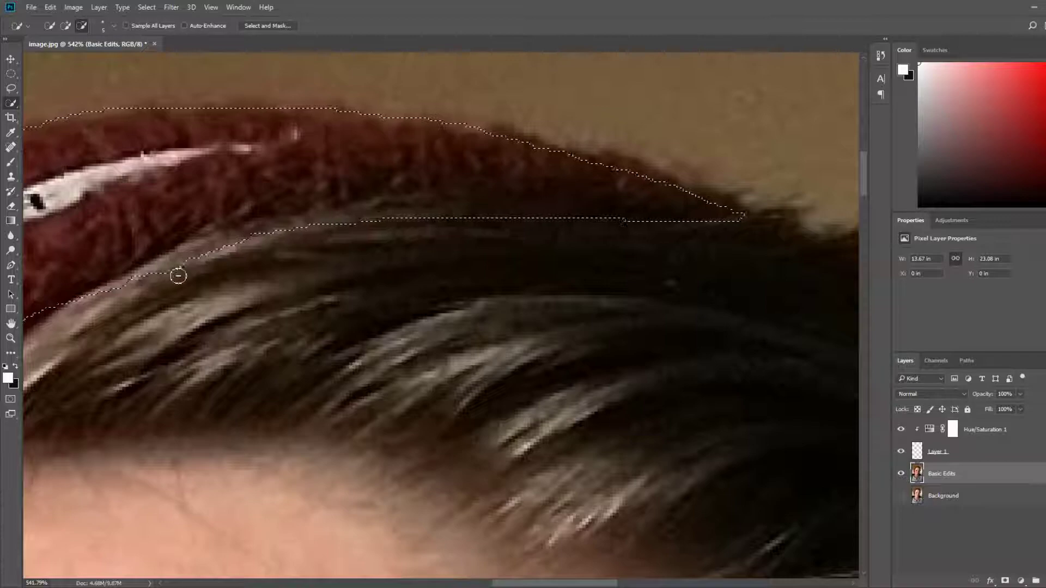
{"action": "mouse_move", "coordinate": [393, 237]}
{"action": "left_mouse_down"}
{"action": "mouse_move", "coordinate": [532, 249]}
{"action": "mouse_move", "coordinate": [525, 257]}
{"action": "left_mouse_up"}
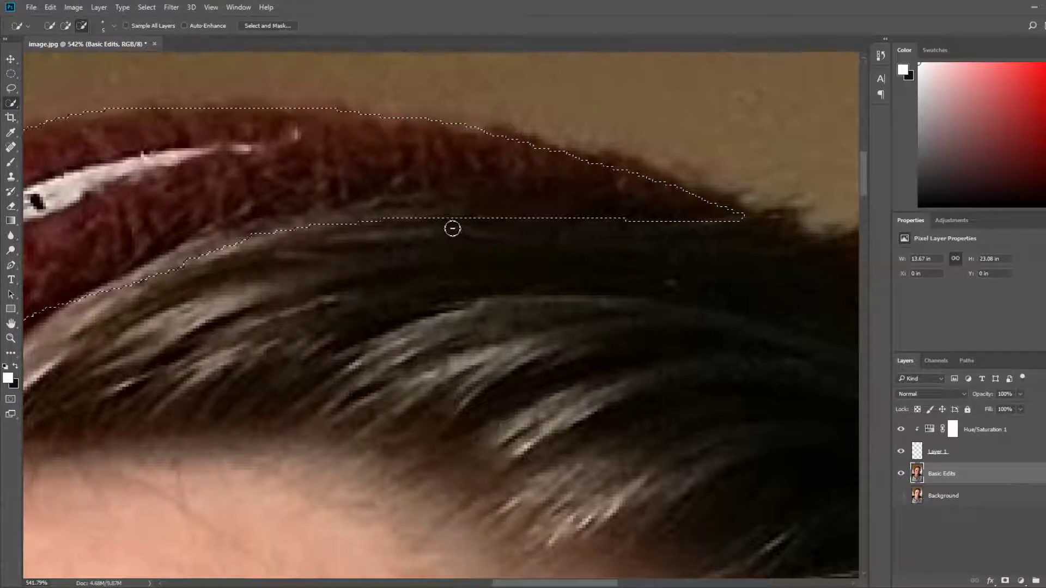
{"action": "left_click_drag", "start_coordinate": [205, 268], "coordinate": [316, 239]}
{"action": "key", "text": "ctrl+z"}
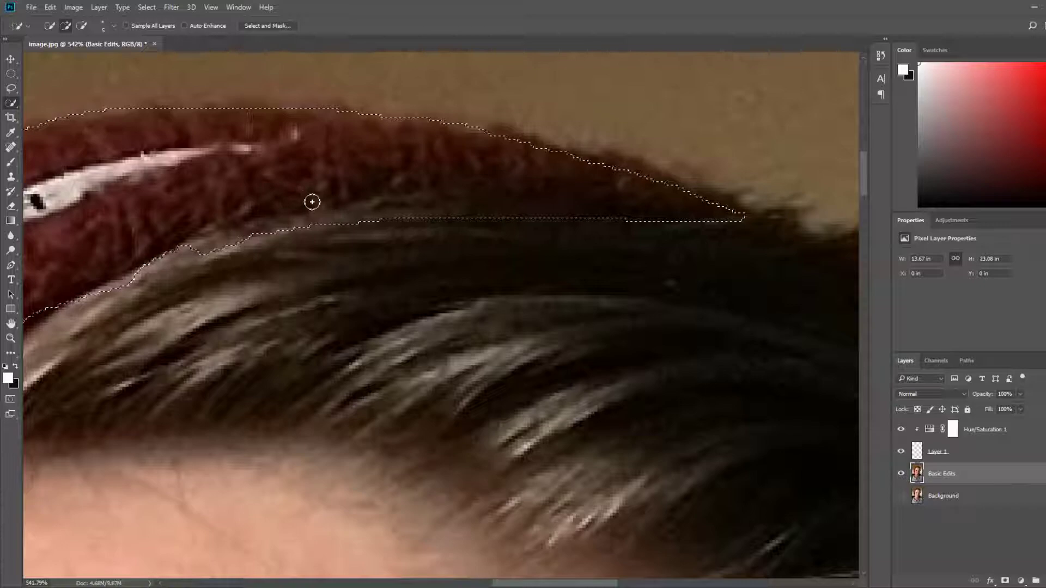
Step: Trim the remaining hair from the selection beneath the beanie's upper brim and at its narrow tip
{"action": "scroll", "coordinate": [427, 264], "scroll_direction": "down", "scroll_amount": 3}
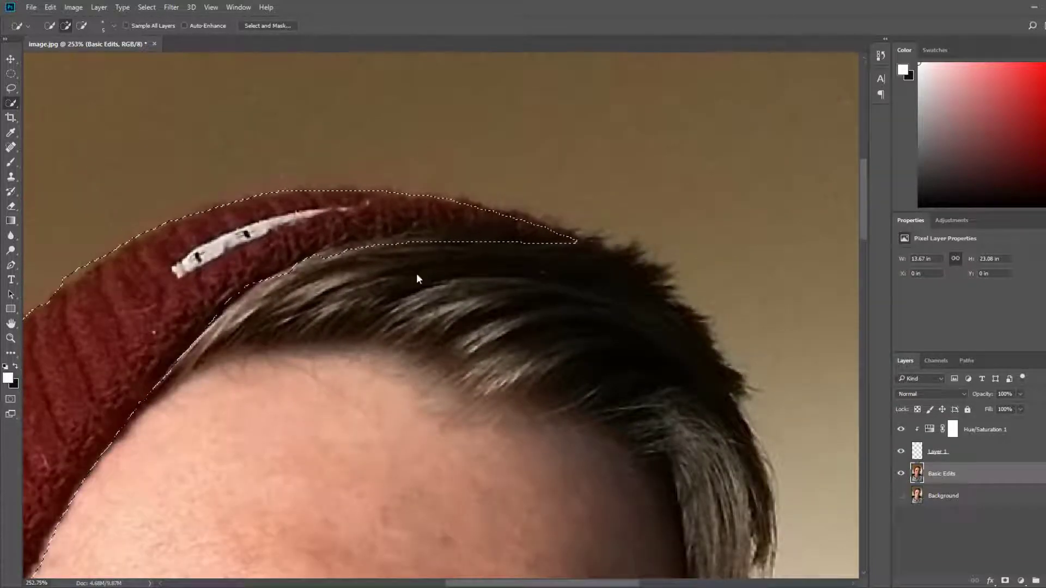
{"action": "left_click", "coordinate": [465, 310]}
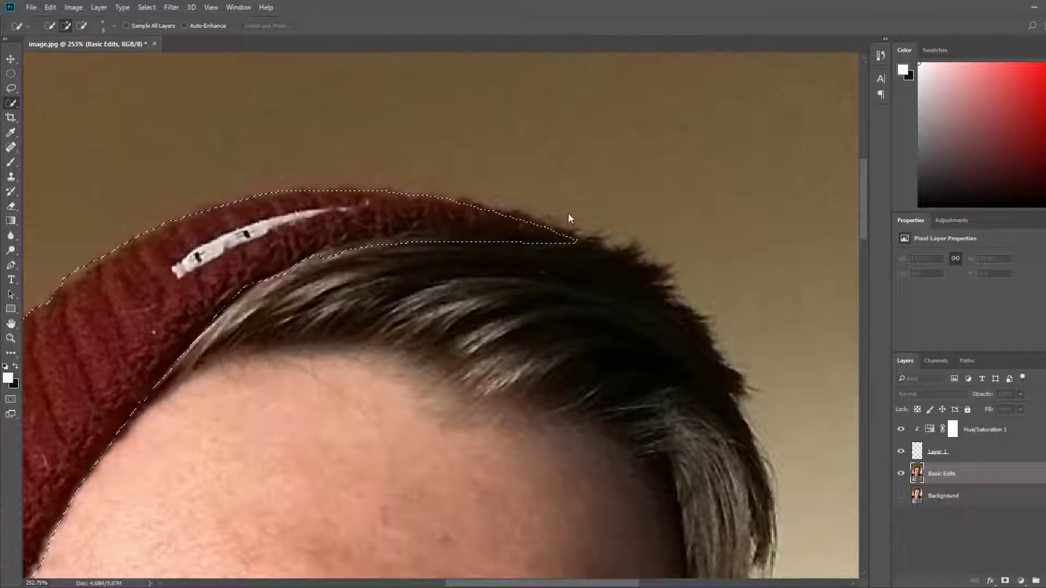
{"action": "left_click", "coordinate": [602, 205]}
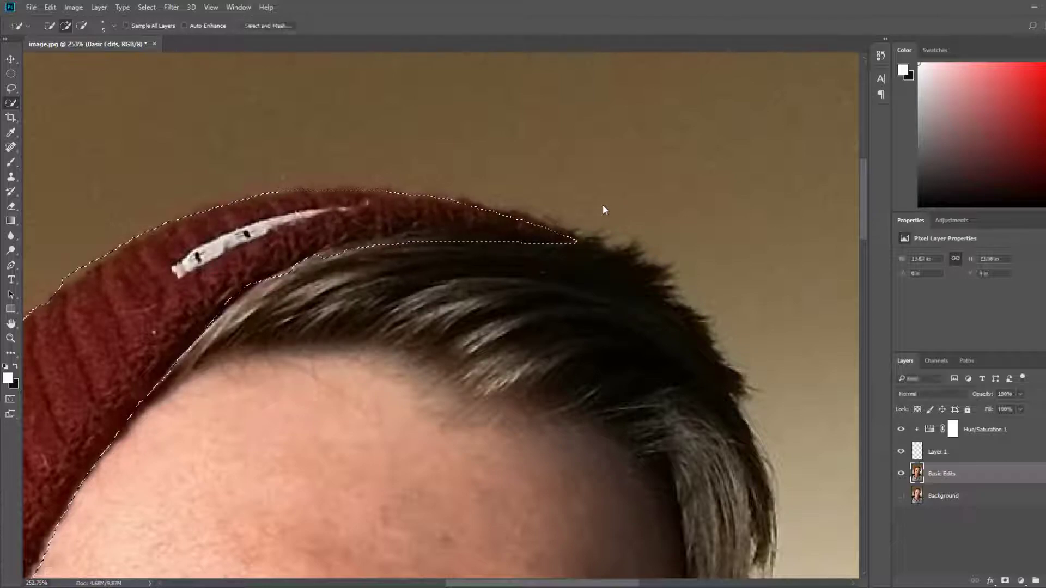
{"action": "key", "text": "alt"}
{"action": "mouse_move", "coordinate": [376, 260]}
{"action": "left_mouse_down"}
{"action": "mouse_move", "coordinate": [497, 261]}
{"action": "mouse_move", "coordinate": [356, 263]}
{"action": "left_mouse_up"}
{"action": "key", "text": "ctrl+z"}
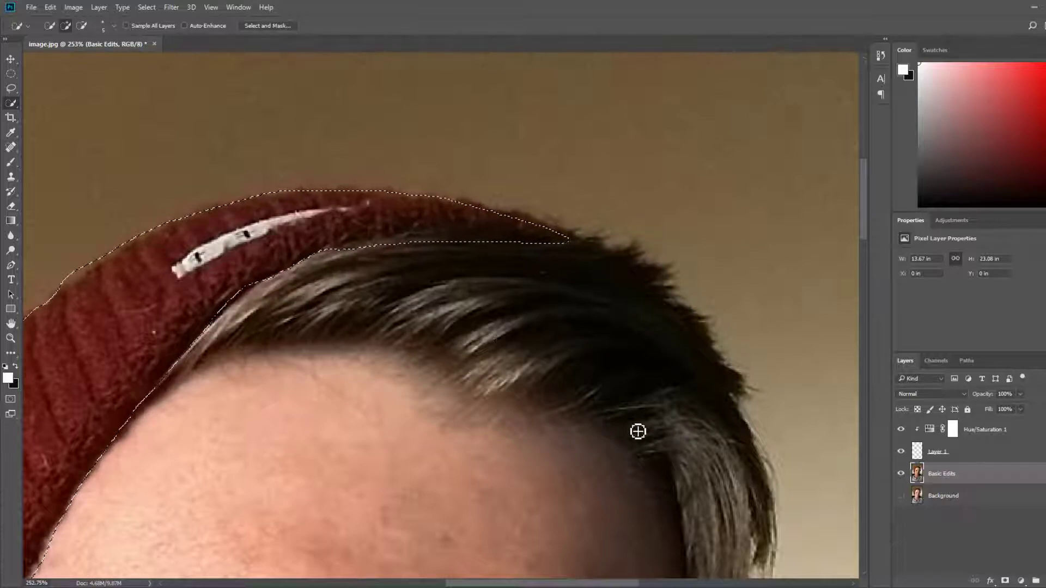
Step: Copy the selected beanie onto its own layer and rename the eye layer Eyes
{"action": "key", "text": "ctrl+j"}
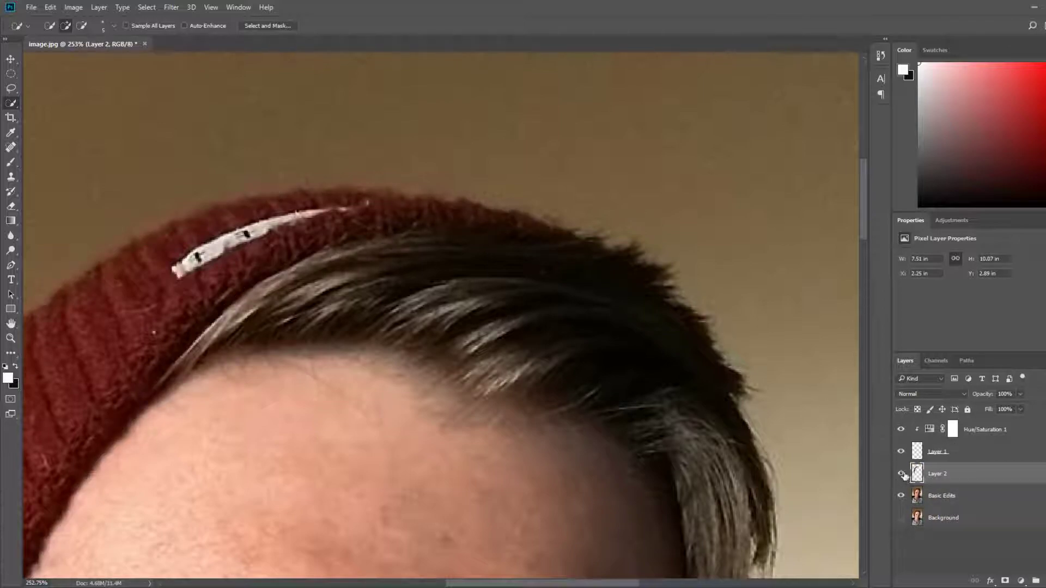
{"action": "double_click", "coordinate": [945, 453]}
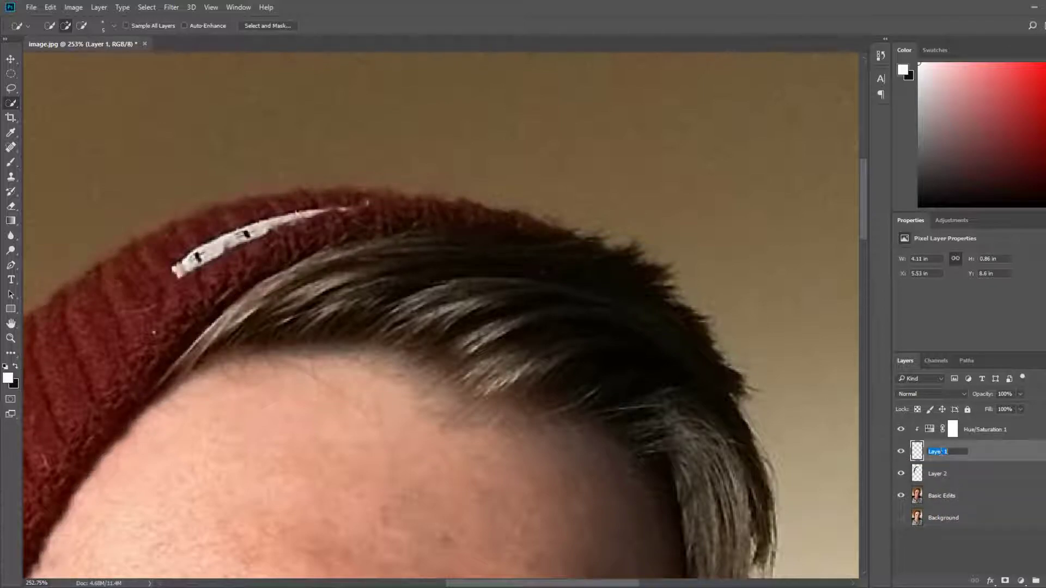
{"action": "key", "text": "Return"}
Step: Rename the copied beanie layer Hat
{"action": "double_click", "coordinate": [943, 474]}
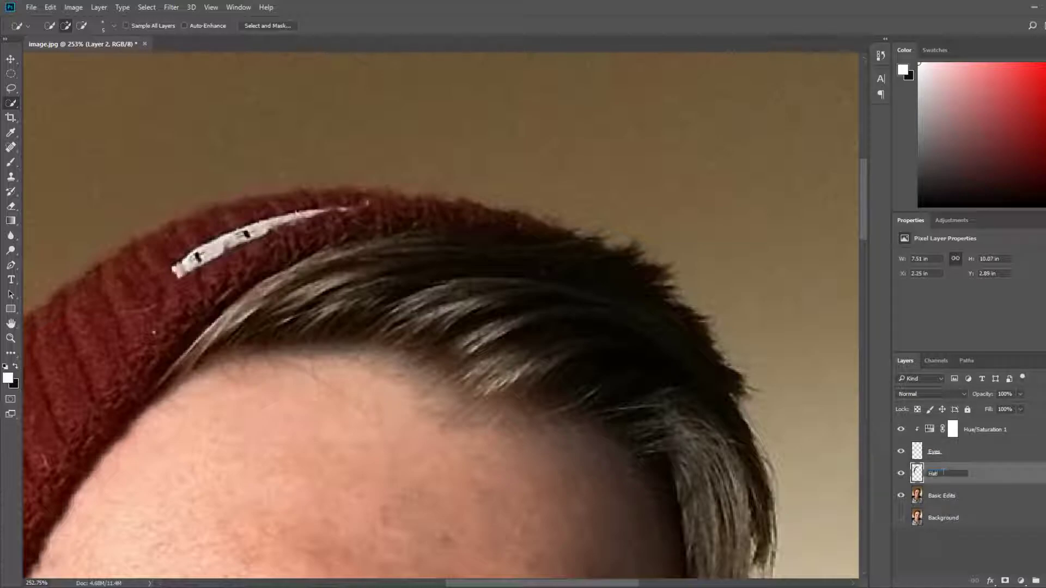
{"action": "type", "text": "Hats"}
{"action": "key", "text": "BackSpace"}
{"action": "key", "text": "Return"}
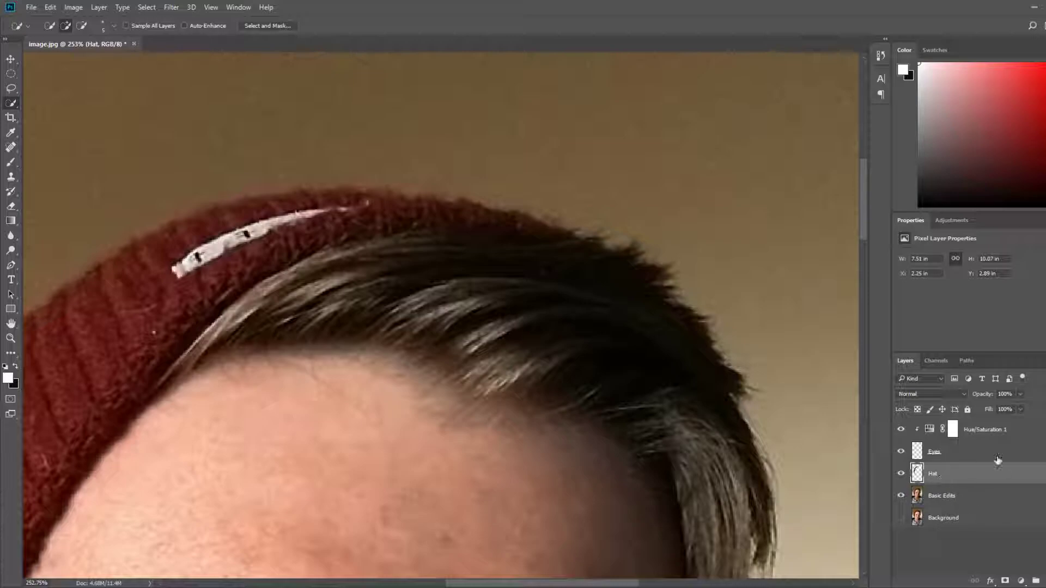
Step: Add a Hue/Saturation adjustment layer above the Hat layer and clip it to that layer
{"action": "key", "text": "alt"}
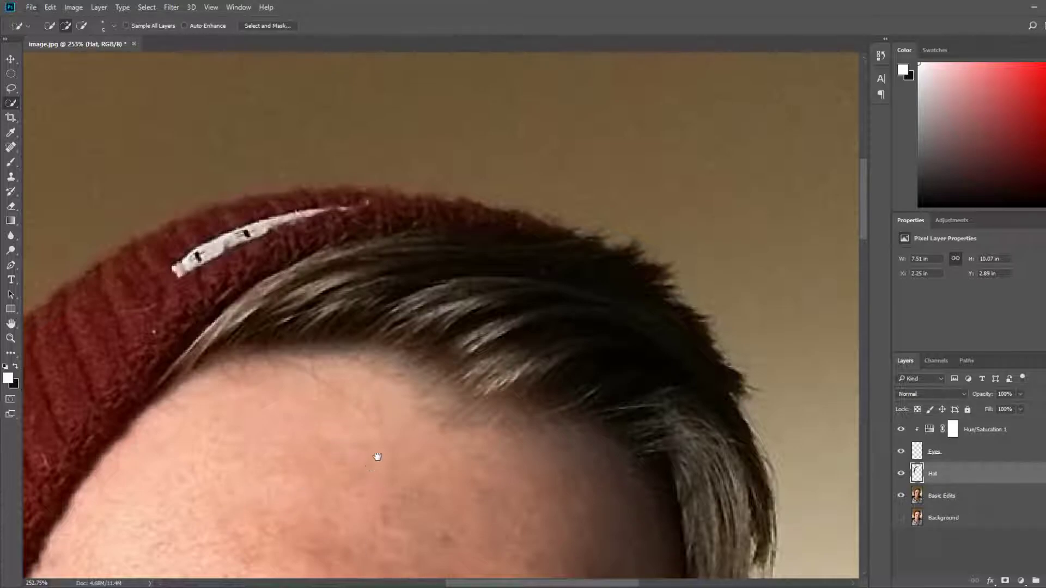
{"action": "scroll", "coordinate": [476, 292], "scroll_direction": "down", "scroll_amount": 3}
{"action": "scroll", "coordinate": [555, 403], "scroll_direction": "down", "scroll_amount": 2}
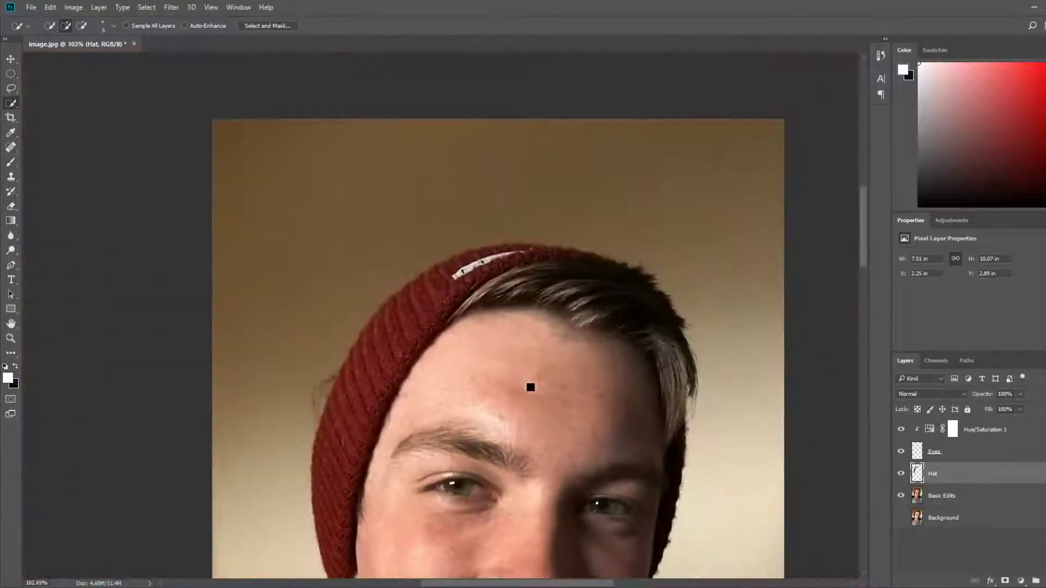
{"action": "scroll", "coordinate": [508, 362], "scroll_direction": "down", "scroll_amount": 5}
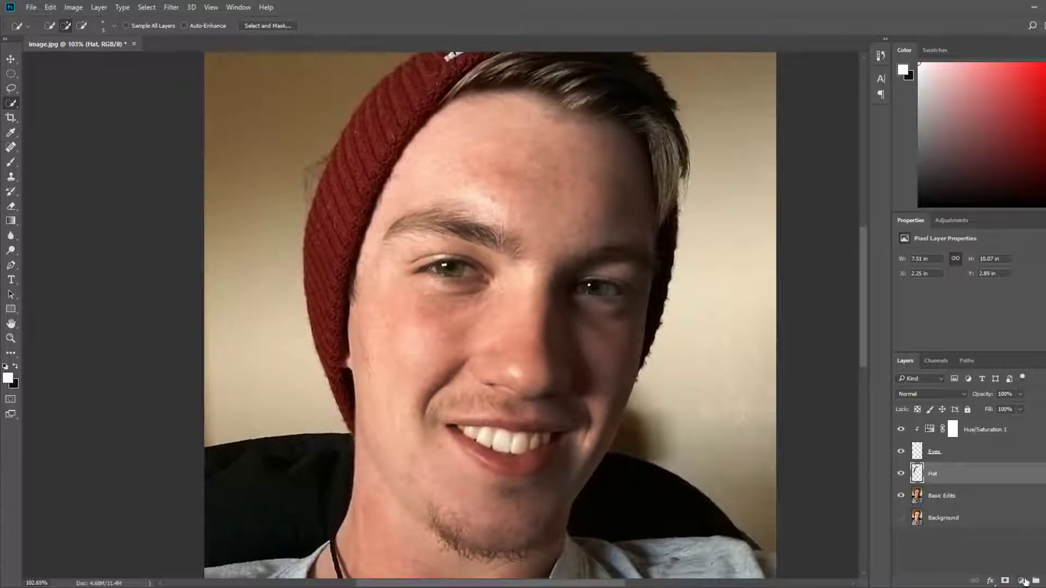
{"action": "left_click", "coordinate": [1025, 449]}
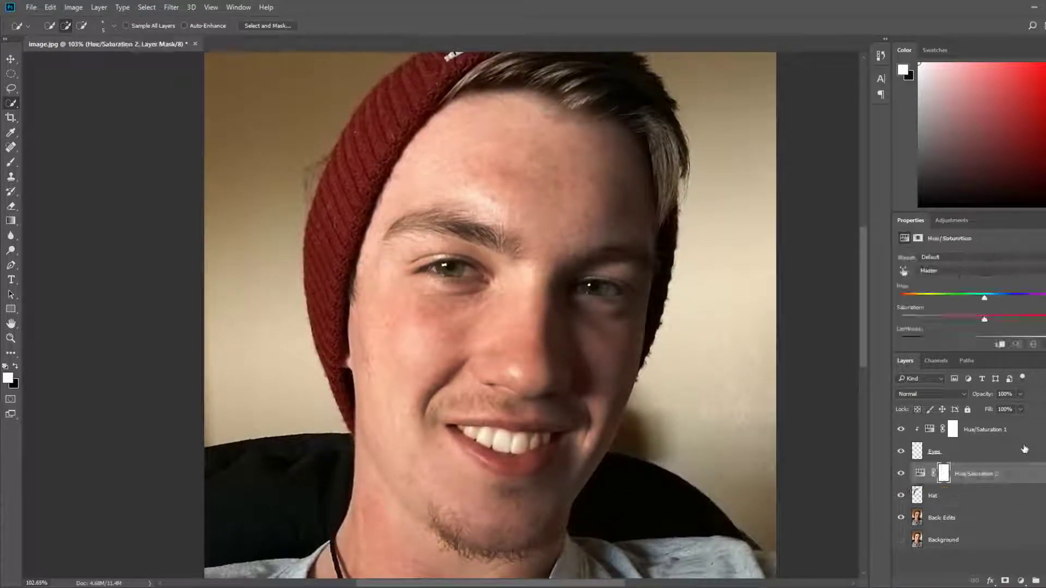
{"action": "left_click", "coordinate": [963, 481], "text": "alt"}
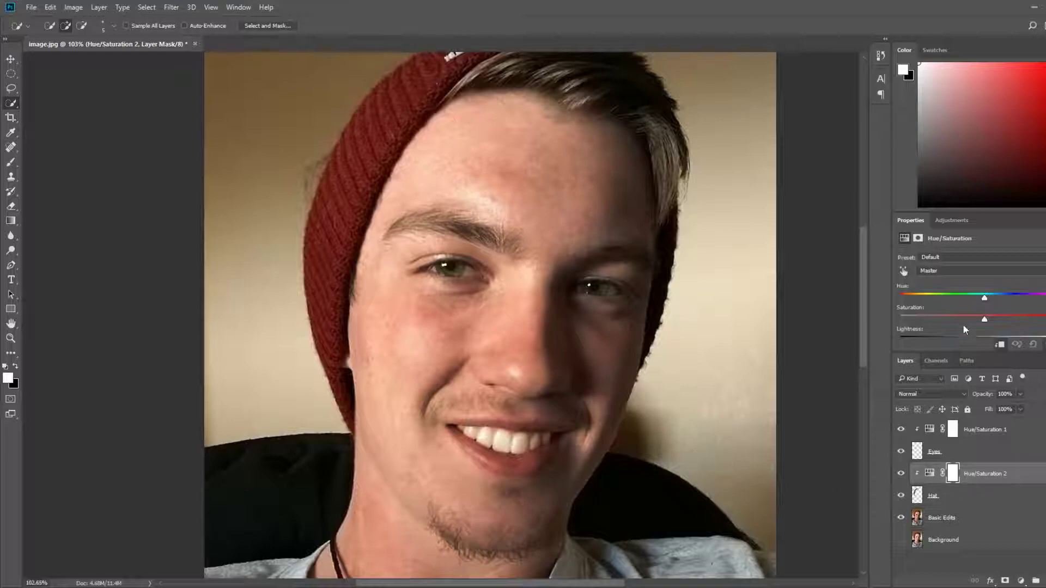
Step: Increase the beanie's saturation and lower its lightness in the clipped Hue/Saturation adjustment to get a darker red
{"action": "left_click_drag", "start_coordinate": [985, 321], "coordinate": [989, 323]}
{"action": "left_click_drag", "start_coordinate": [564, 184], "coordinate": [583, 260]}
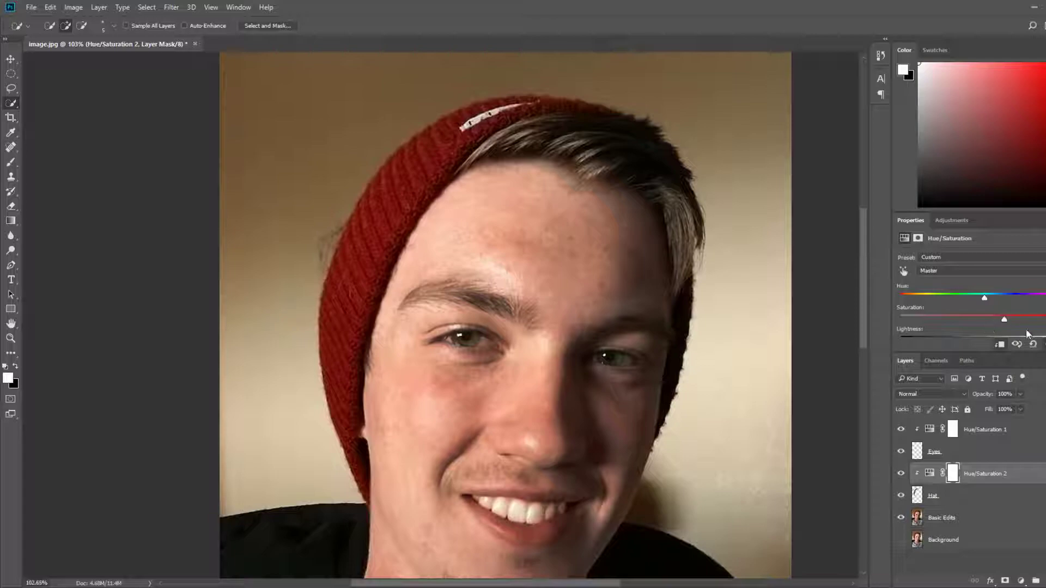
{"action": "mouse_move", "coordinate": [1004, 320]}
{"action": "left_mouse_down"}
{"action": "mouse_move", "coordinate": [934, 320]}
{"action": "mouse_move", "coordinate": [1000, 320]}
{"action": "left_mouse_up"}
{"action": "scroll", "coordinate": [969, 289], "scroll_direction": "down", "scroll_amount": 2}
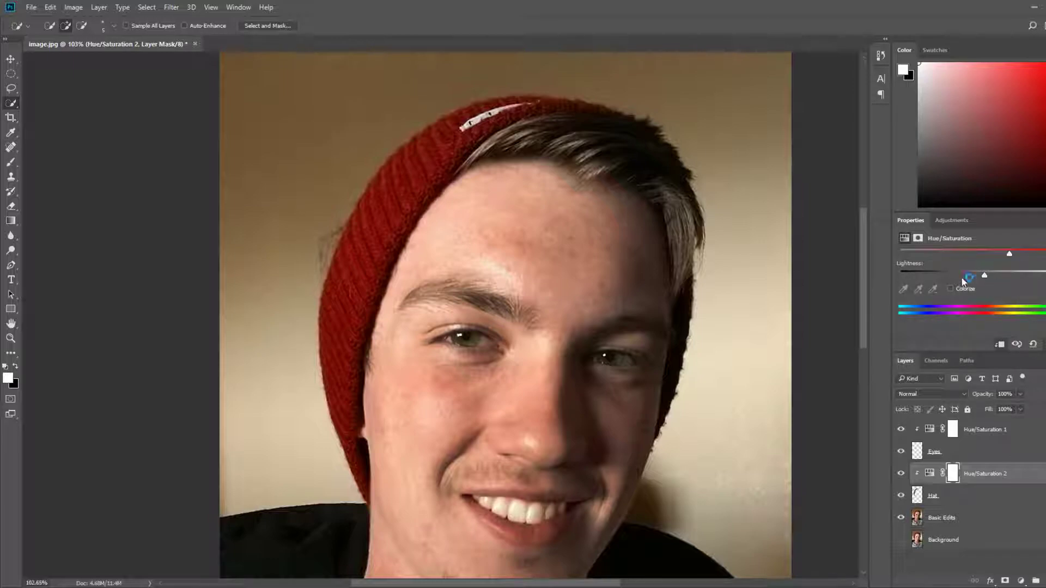
{"action": "left_click_drag", "start_coordinate": [959, 276], "coordinate": [942, 276]}
{"action": "left_click", "coordinate": [950, 274]}
Step: Compare the beanie with and without its Hue/Saturation adjustment by toggling that layer's visibility
{"action": "left_click", "coordinate": [901, 475]}
{"action": "left_click", "coordinate": [901, 475]}
{"action": "left_click", "coordinate": [901, 475]}
{"action": "left_click", "coordinate": [901, 475]}
{"action": "left_click", "coordinate": [901, 475]}
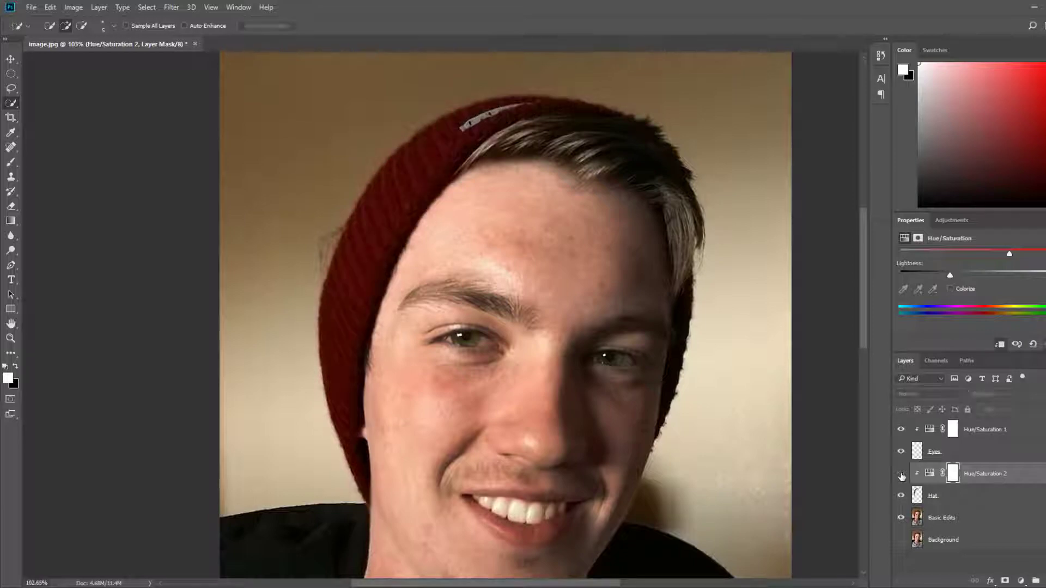
{"action": "left_click", "coordinate": [902, 476]}
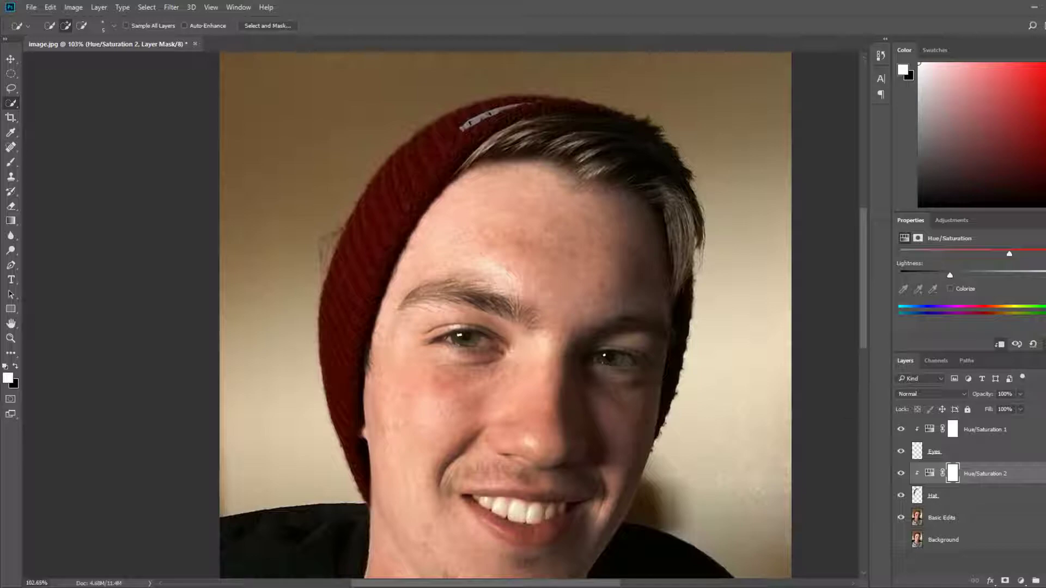
{"action": "scroll", "coordinate": [969, 283], "scroll_direction": "up", "scroll_amount": 3}
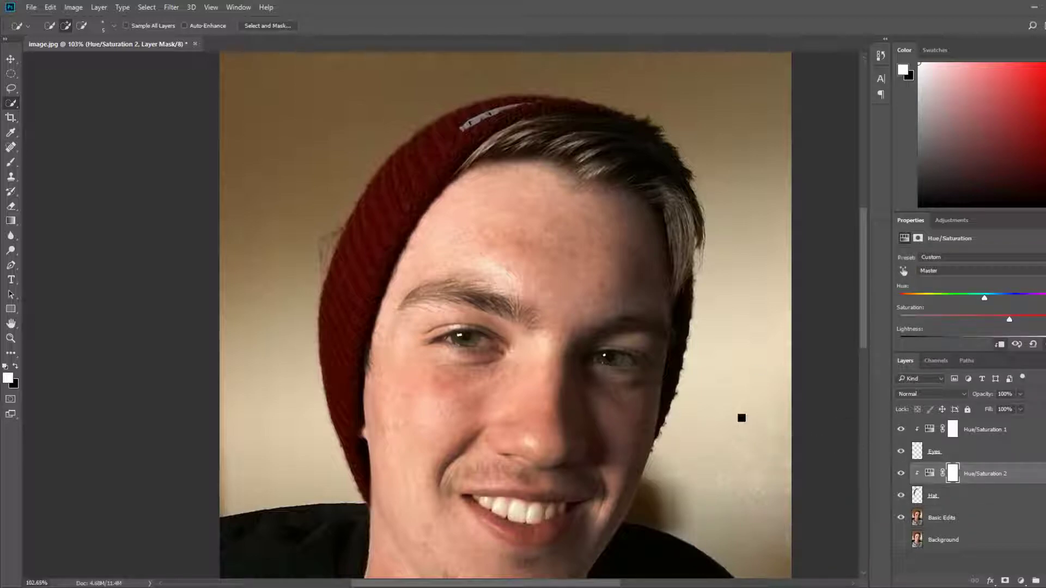
Step: On the Basic Edits layer, select the wall and the chair beyond the shadowed side of the face with Quick Selection
{"action": "scroll", "coordinate": [684, 386], "scroll_direction": "down", "scroll_amount": 3}
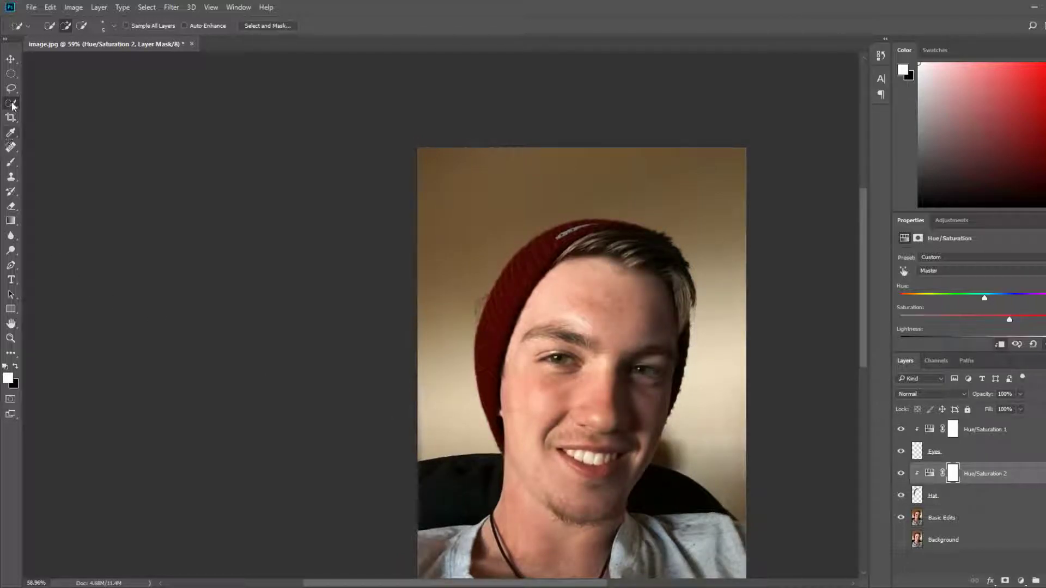
{"action": "left_click", "coordinate": [946, 519]}
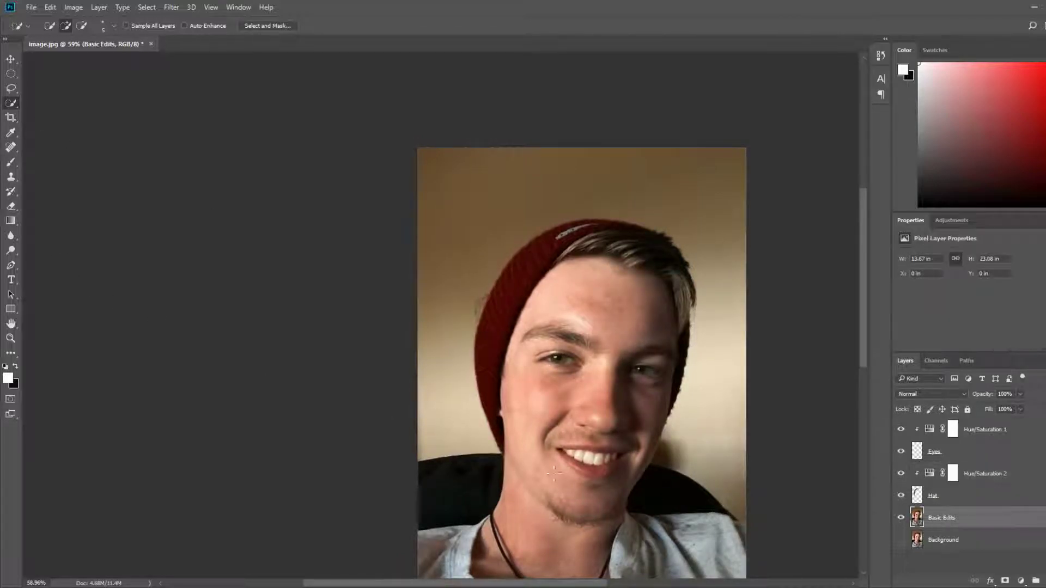
{"action": "mouse_move", "coordinate": [468, 237]}
{"action": "left_mouse_down"}
{"action": "mouse_move", "coordinate": [492, 174]}
{"action": "mouse_move", "coordinate": [598, 157]}
{"action": "mouse_move", "coordinate": [723, 190]}
{"action": "left_mouse_up"}
{"action": "mouse_move", "coordinate": [740, 317]}
{"action": "left_mouse_down"}
{"action": "mouse_move", "coordinate": [719, 449]}
{"action": "mouse_move", "coordinate": [672, 454]}
{"action": "mouse_move", "coordinate": [660, 496]}
{"action": "left_mouse_up"}
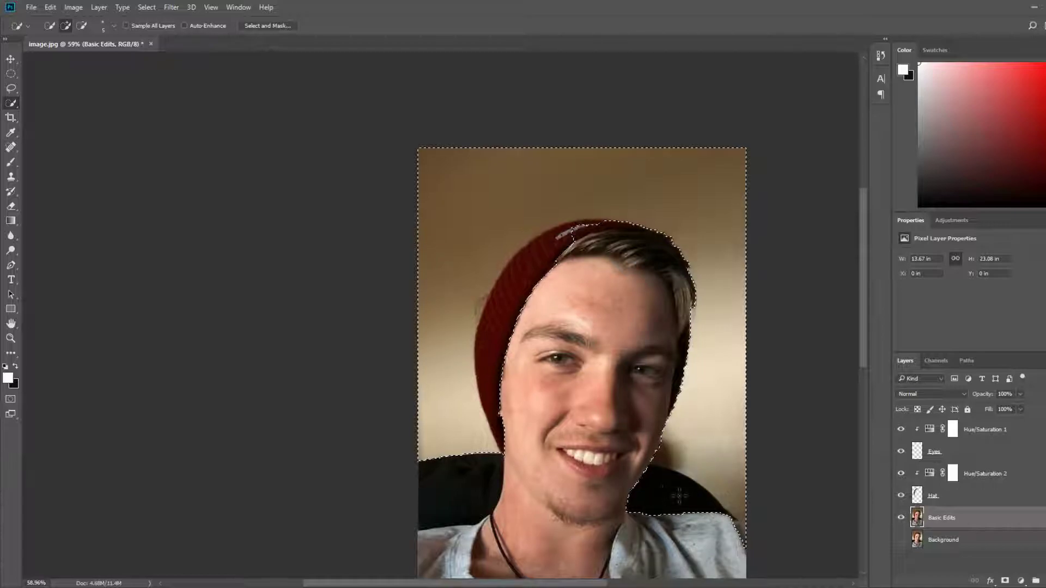
Step: Subtract the beanie from the background selection and add the black chair on the beanie side of the neck
{"action": "key", "text": "alt"}
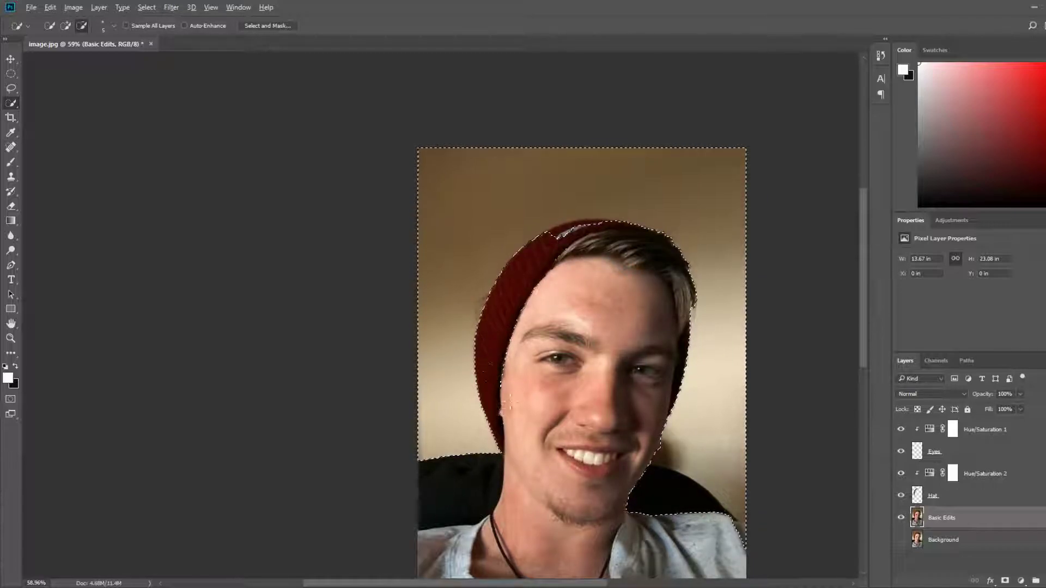
{"action": "left_click_drag", "start_coordinate": [555, 240], "coordinate": [587, 228]}
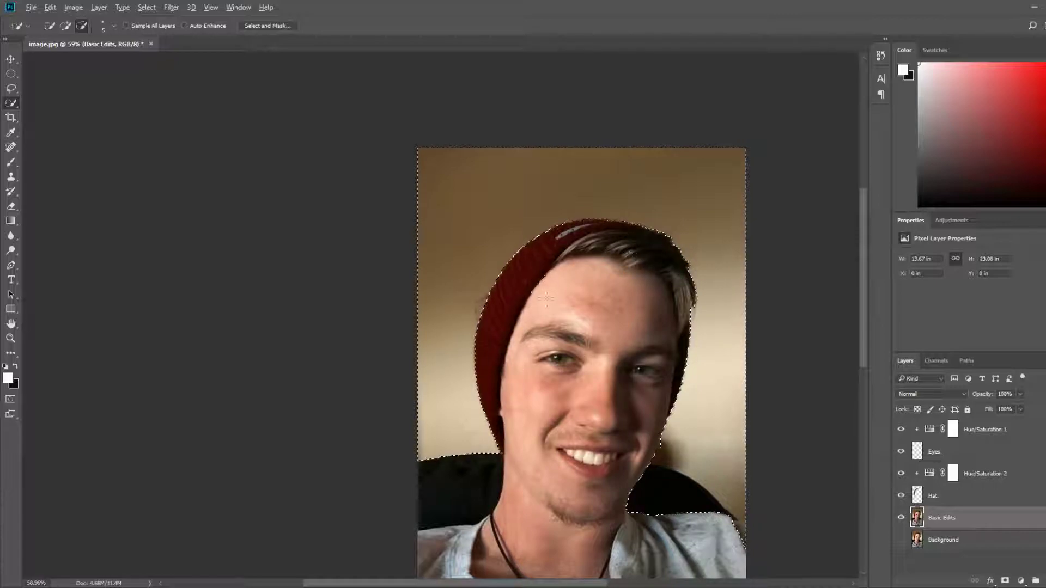
{"action": "mouse_move", "coordinate": [466, 460]}
{"action": "left_mouse_down"}
{"action": "mouse_move", "coordinate": [466, 487]}
{"action": "mouse_move", "coordinate": [514, 527]}
{"action": "left_mouse_up"}
Step: Refine the background selection around the necklace cord at the neck and just below the beanie's lower tip
{"action": "scroll", "coordinate": [515, 527], "scroll_direction": "up", "scroll_amount": 5}
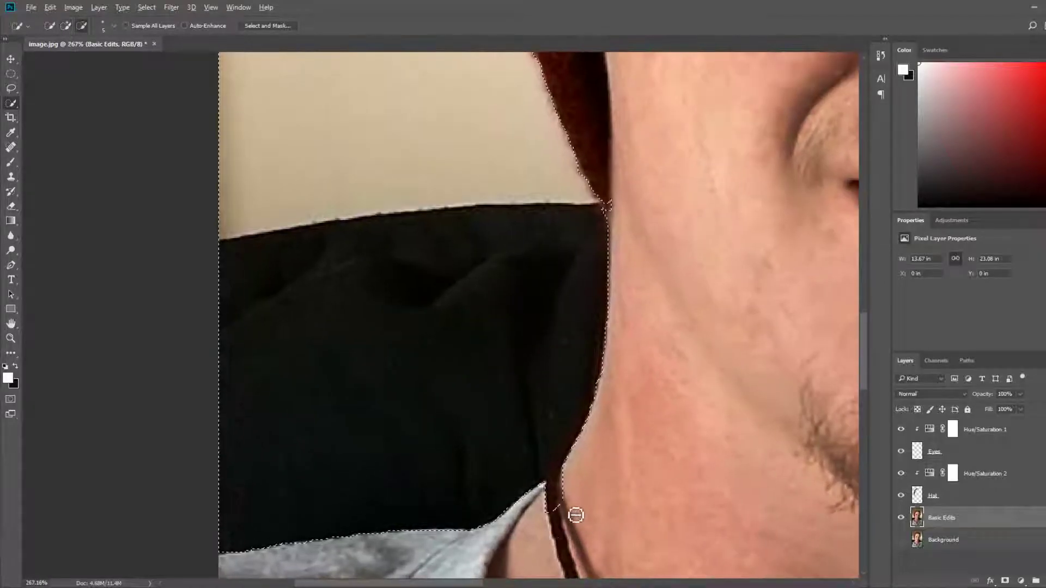
{"action": "mouse_move", "coordinate": [558, 484]}
{"action": "left_mouse_down"}
{"action": "mouse_move", "coordinate": [551, 514]}
{"action": "mouse_move", "coordinate": [575, 497]}
{"action": "mouse_move", "coordinate": [551, 525]}
{"action": "mouse_move", "coordinate": [574, 476]}
{"action": "mouse_move", "coordinate": [547, 498]}
{"action": "left_mouse_up"}
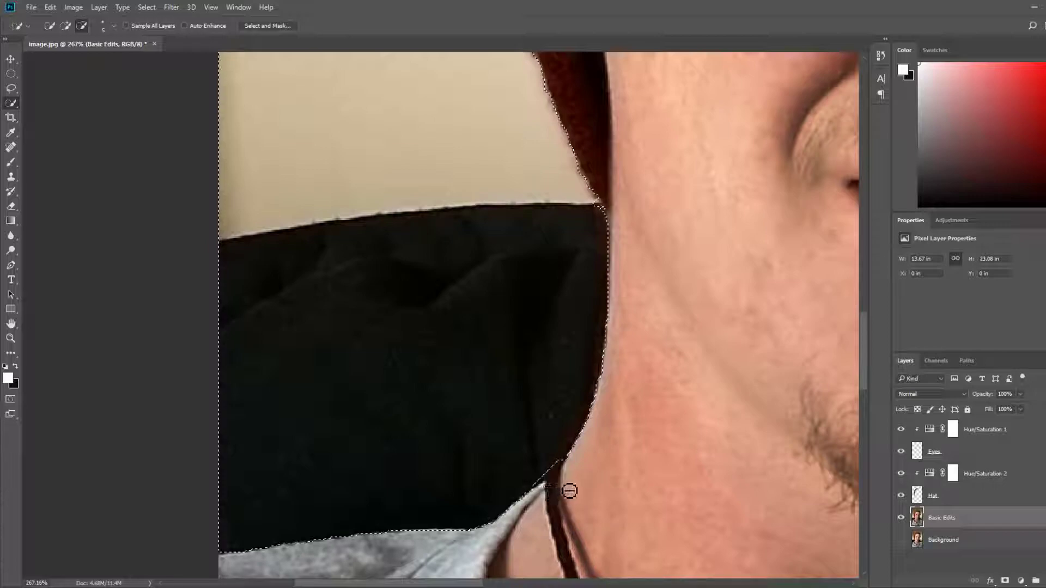
{"action": "left_click_drag", "start_coordinate": [623, 205], "coordinate": [609, 210]}
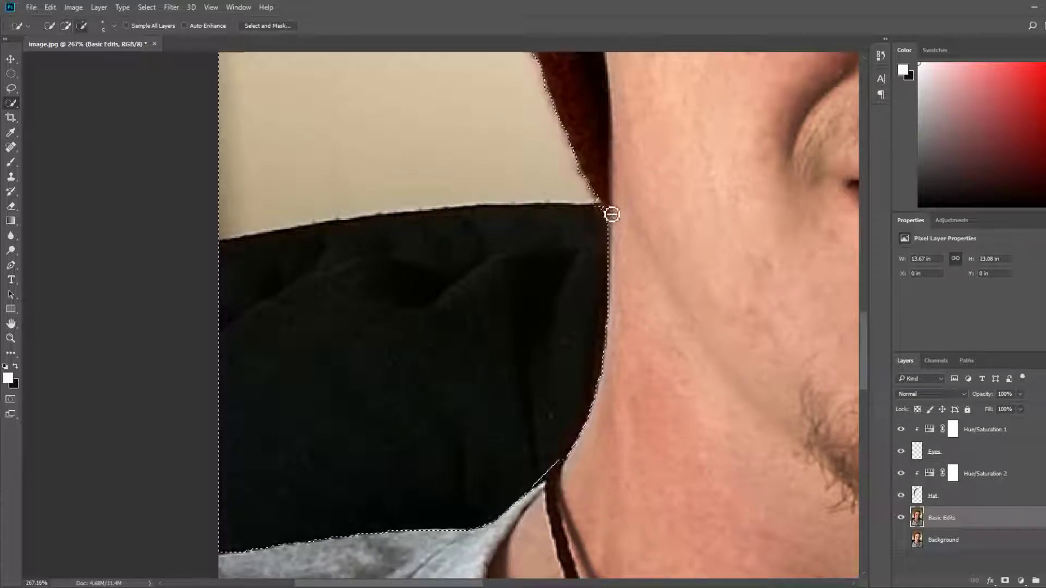
Step: Correct the background selection along the shadowed jawline so it follows the edge of the face
{"action": "scroll", "coordinate": [700, 299], "scroll_direction": "down", "scroll_amount": 5}
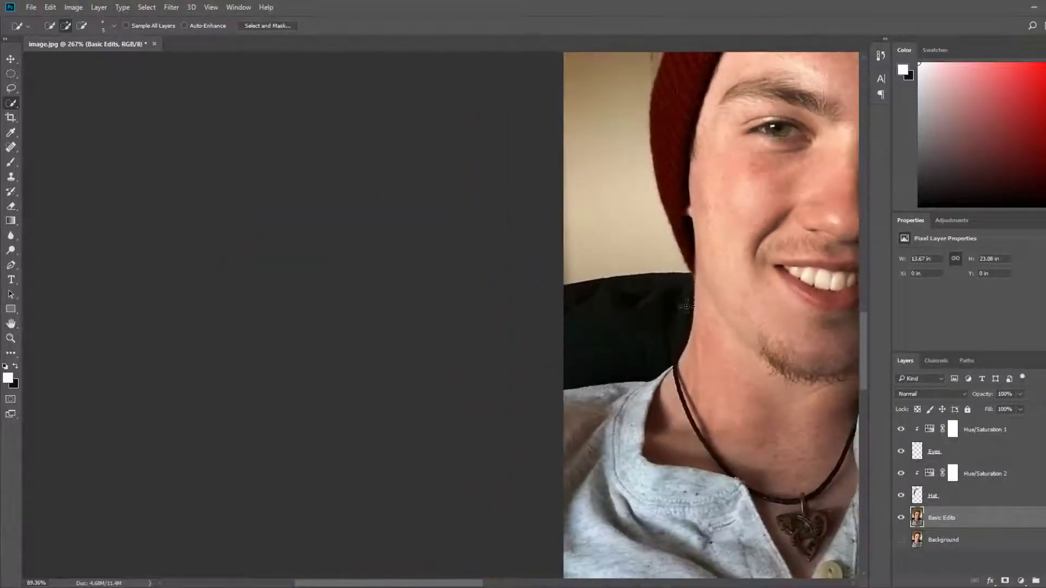
{"action": "left_click_drag", "start_coordinate": [720, 107], "coordinate": [604, 392]}
{"action": "left_click_drag", "start_coordinate": [722, 300], "coordinate": [508, 233]}
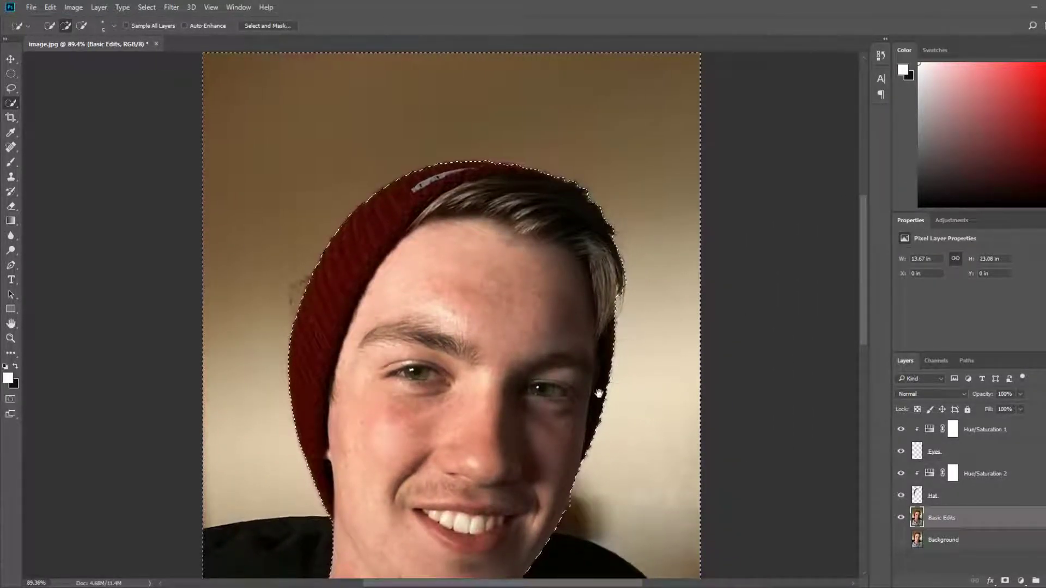
{"action": "scroll", "coordinate": [599, 332], "scroll_direction": "down", "scroll_amount": 3}
{"action": "key", "text": "alt"}
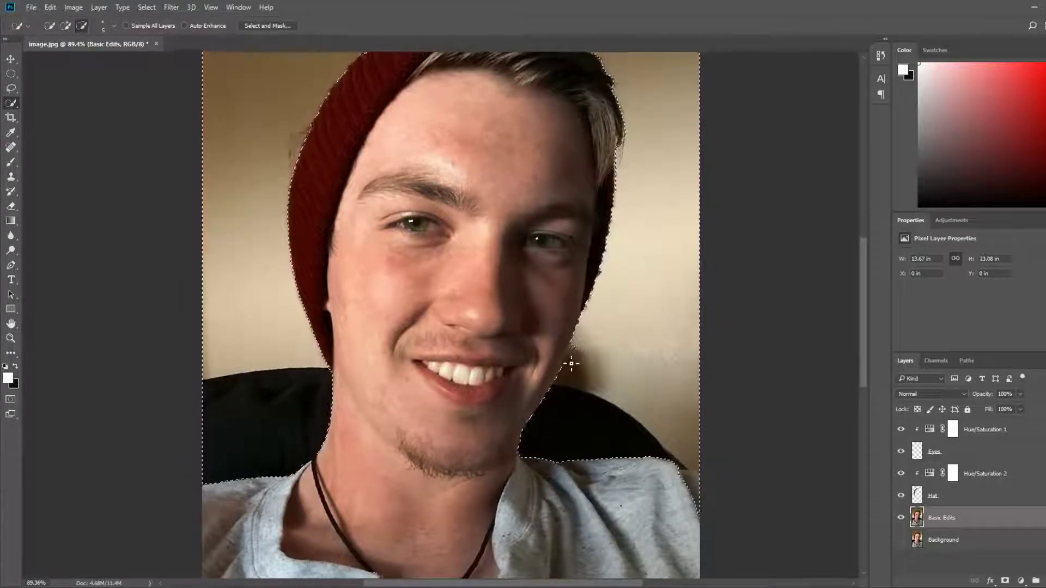
{"action": "left_click_drag", "start_coordinate": [572, 365], "coordinate": [597, 374]}
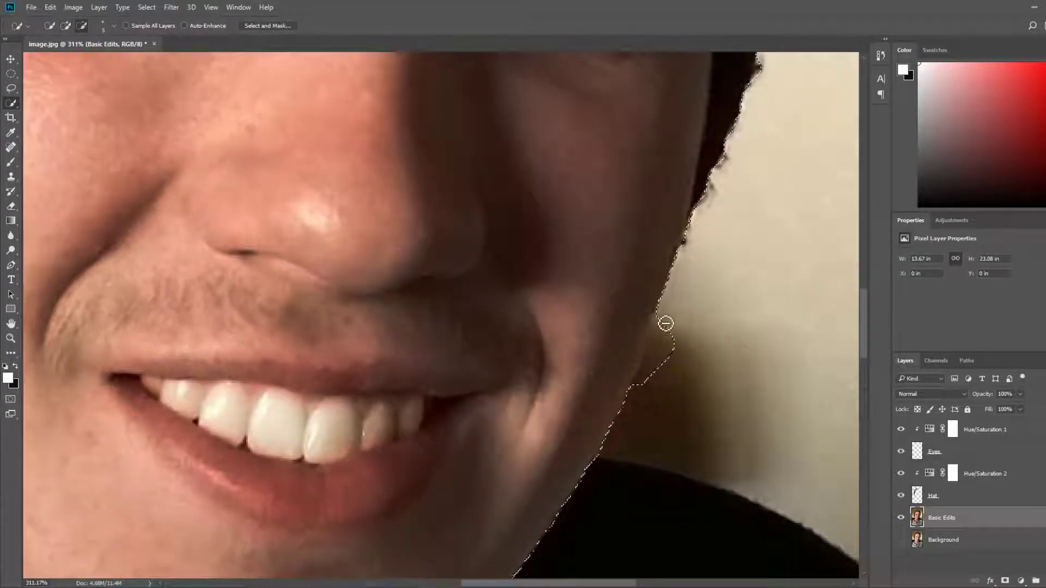
{"action": "left_click", "coordinate": [672, 358]}
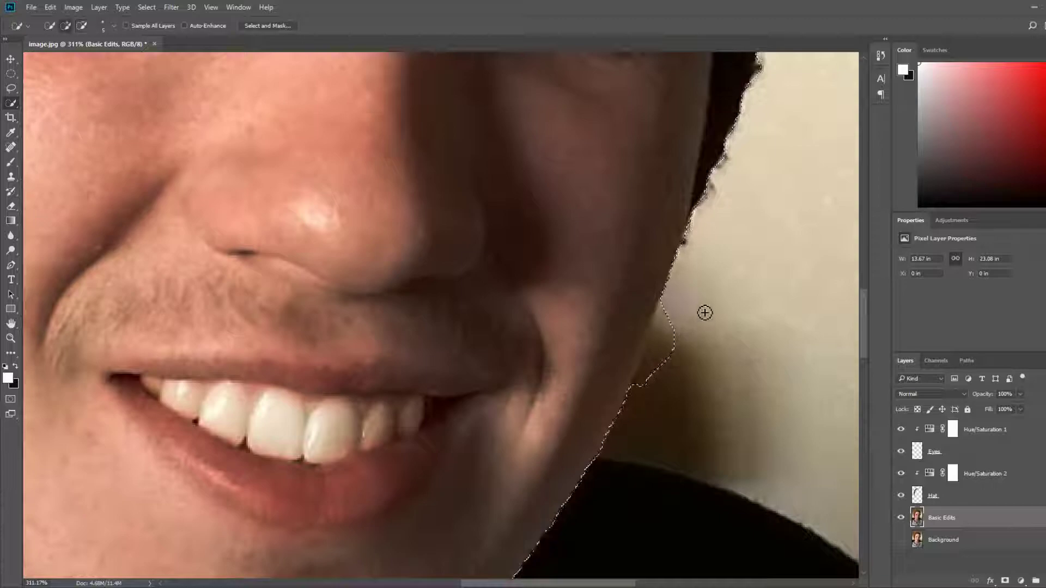
{"action": "mouse_move", "coordinate": [659, 363]}
{"action": "left_mouse_down"}
{"action": "mouse_move", "coordinate": [640, 394]}
{"action": "mouse_move", "coordinate": [668, 316]}
{"action": "mouse_move", "coordinate": [647, 350]}
{"action": "mouse_move", "coordinate": [641, 334]}
{"action": "mouse_move", "coordinate": [609, 401]}
{"action": "left_mouse_up"}
{"action": "left_click_drag", "start_coordinate": [706, 476], "coordinate": [363, 312]}
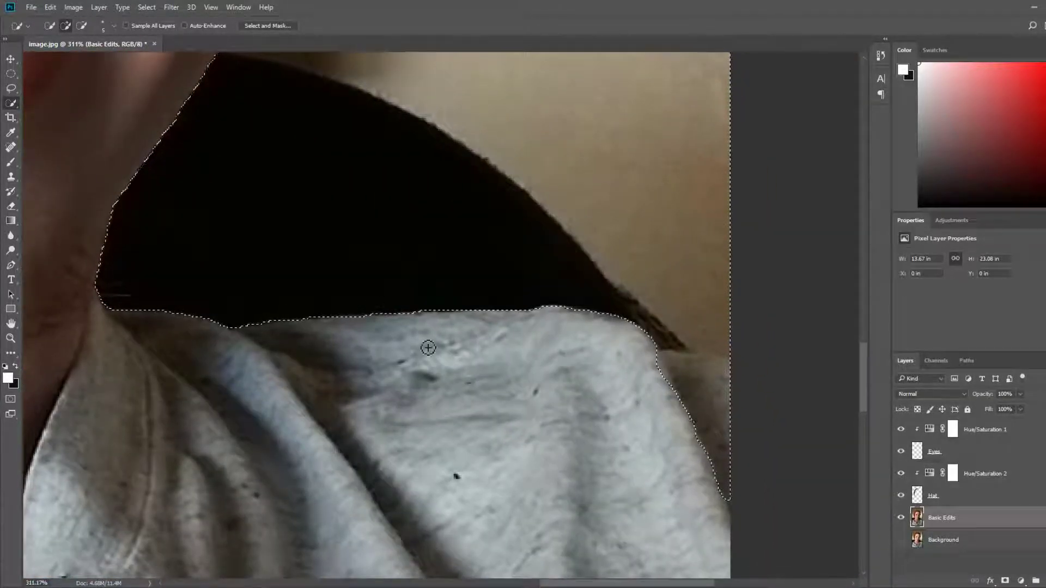
Step: Copy the selected background from Basic Edits onto a new layer
{"action": "key", "text": "ctrl+0"}
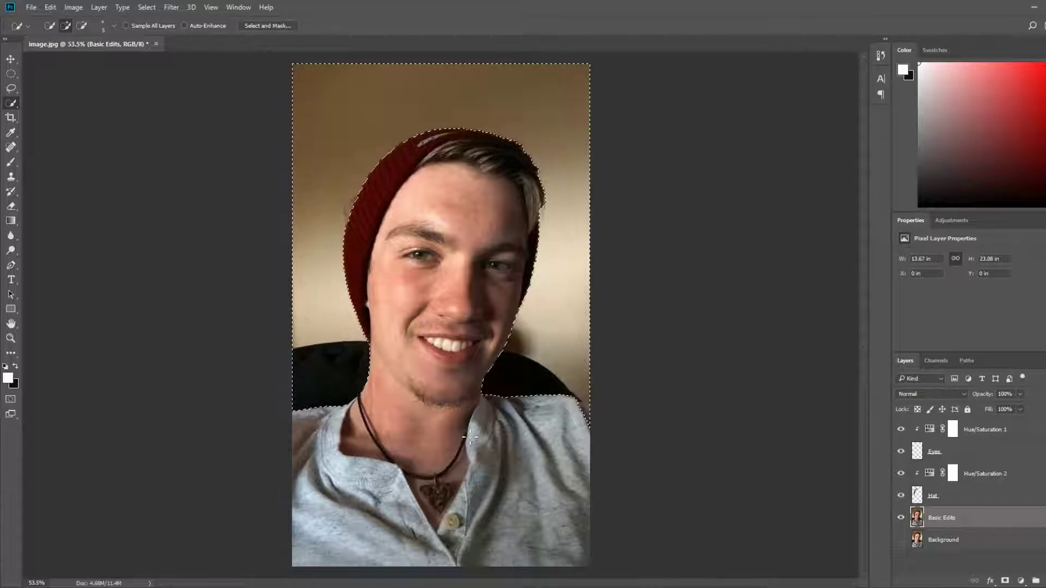
{"action": "right_click", "coordinate": [460, 234]}
{"action": "left_click", "coordinate": [486, 261]}
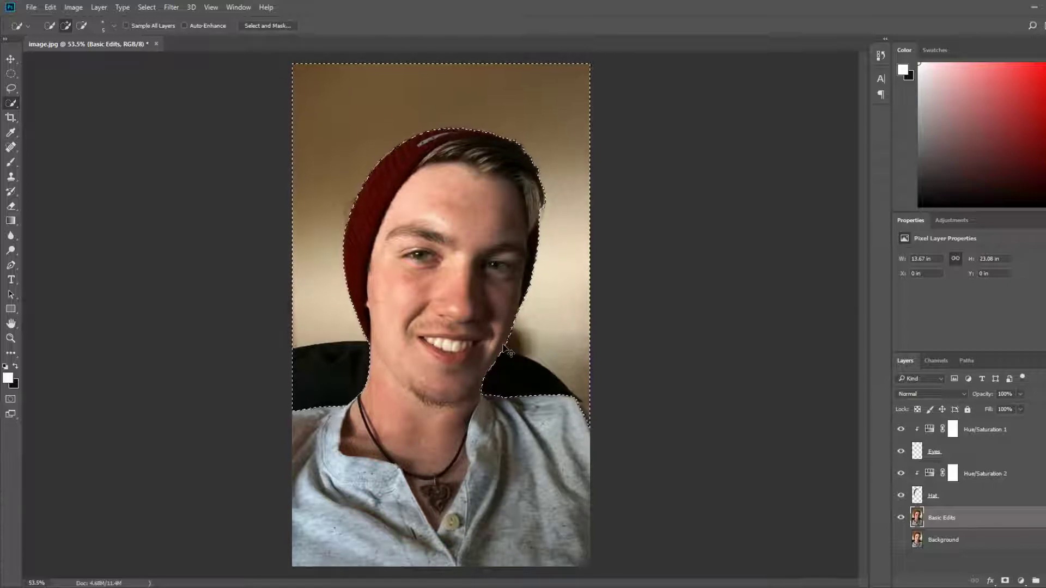
{"action": "key", "text": "ctrl+j"}
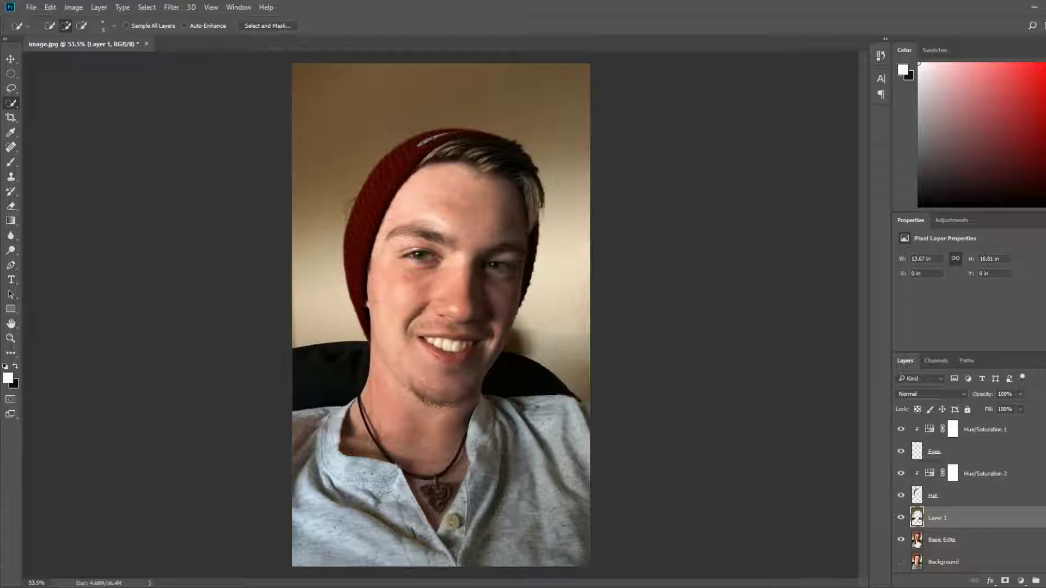
Step: Select the person by inverting the outline of the copied background layer, and copy it from Basic Edits onto a new layer
{"action": "left_click", "coordinate": [918, 522], "text": "ctrl"}
{"action": "key", "text": "ctrl+shift+i"}
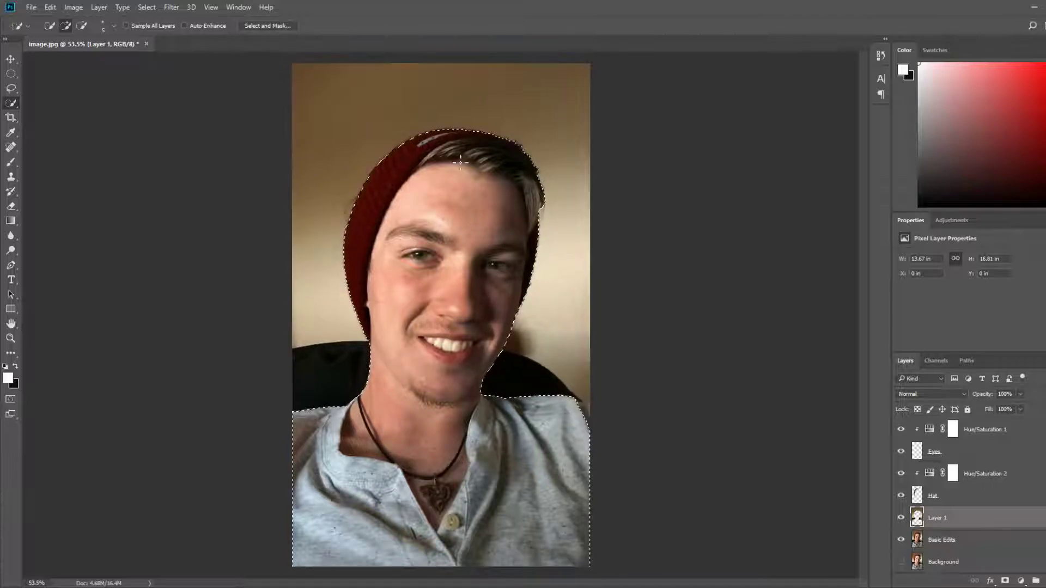
{"action": "key", "text": "ctrl+j"}
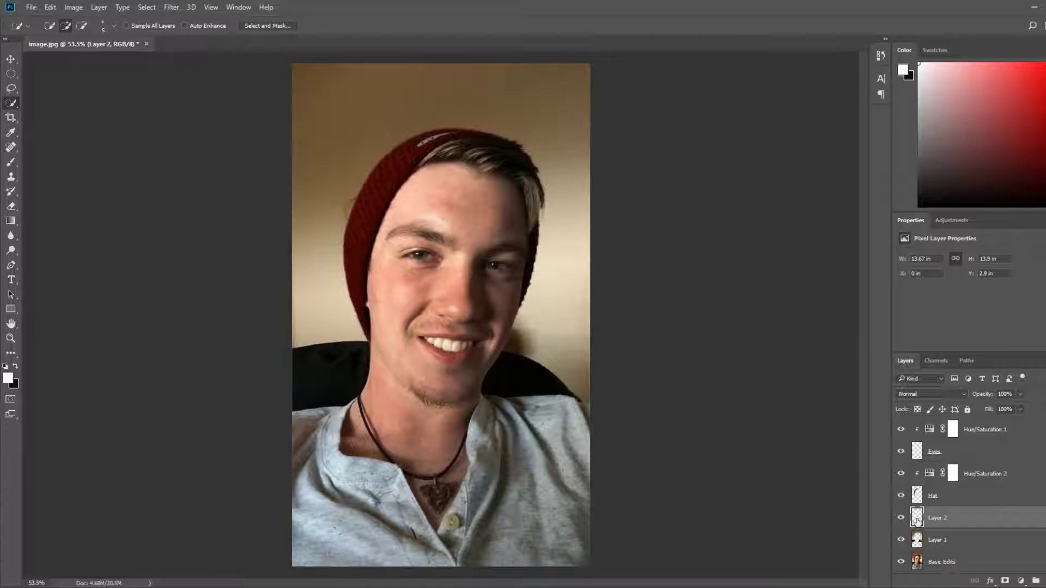
{"action": "key", "text": "ctrl+z"}
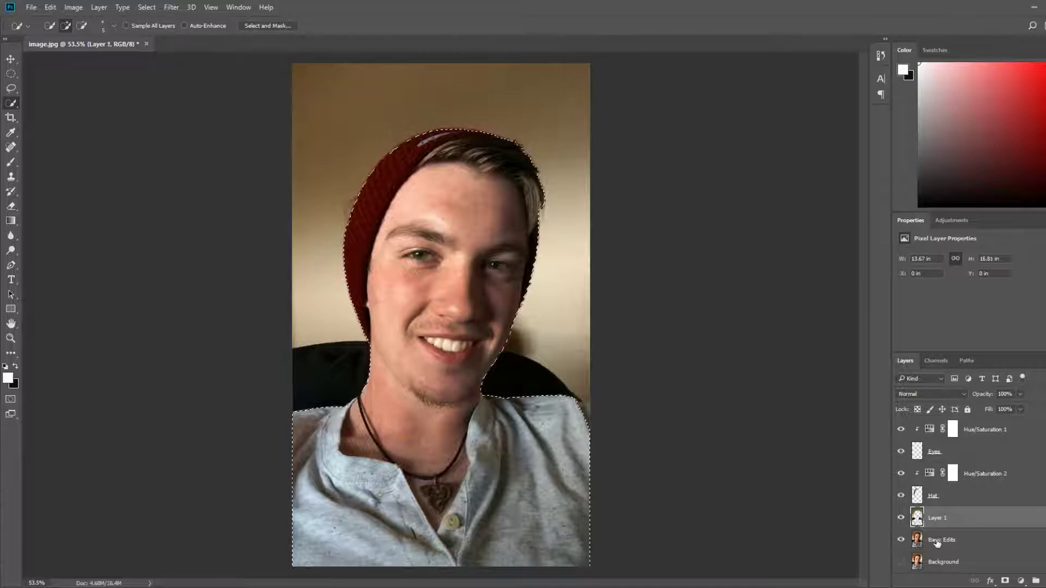
{"action": "left_click", "coordinate": [937, 543]}
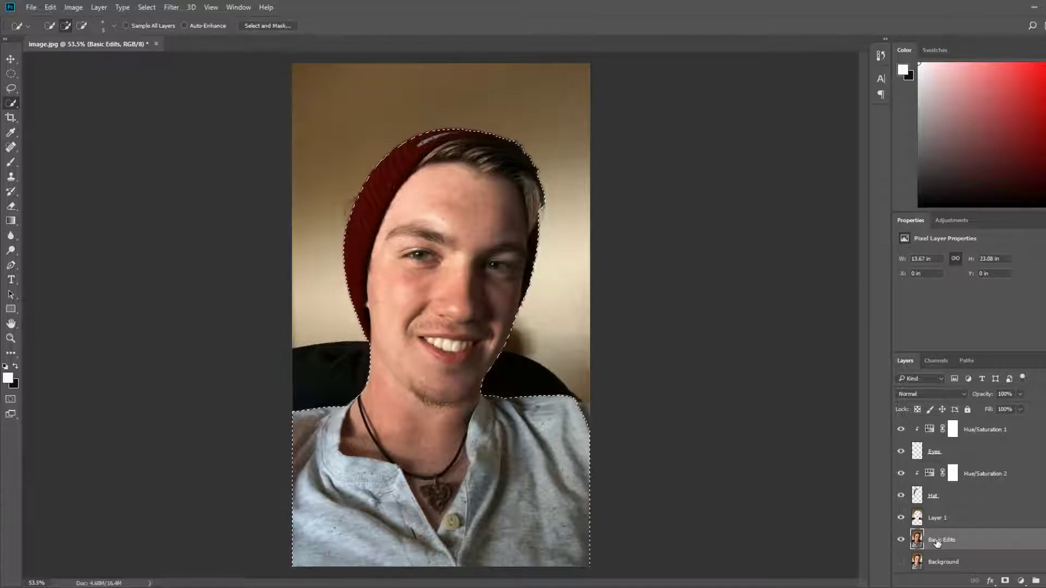
{"action": "key", "text": "ctrl+j"}
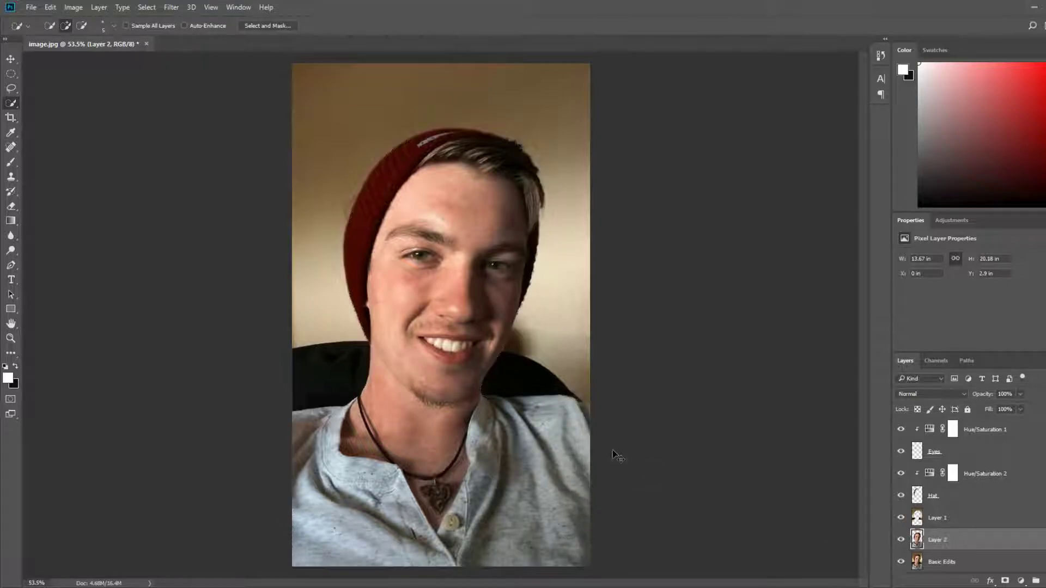
Step: Enlarge the layer list and hide Basic Edits and Layer 1 so only the cut-out person and color layers show
{"action": "double_click", "coordinate": [1007, 355]}
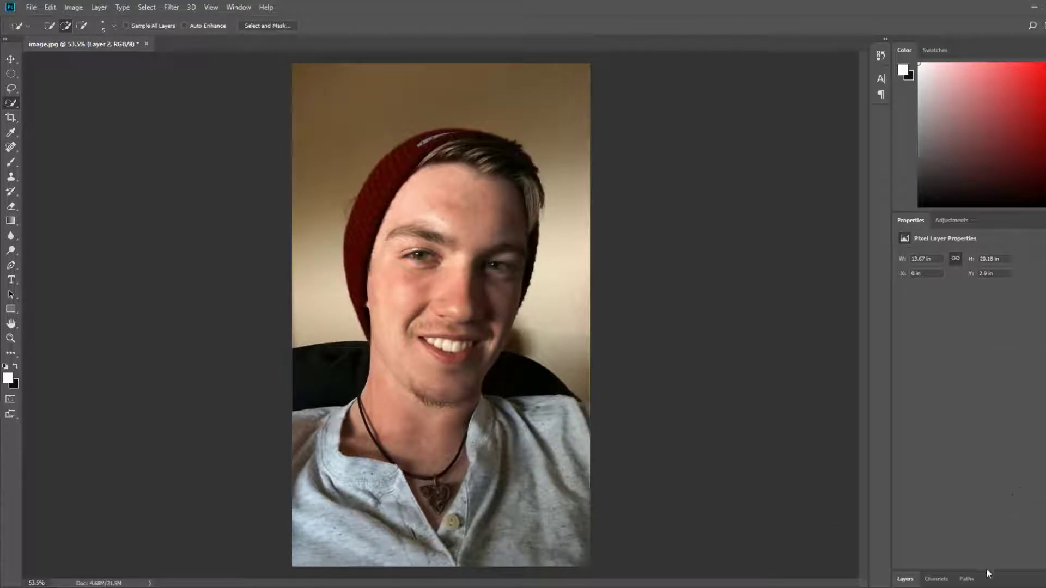
{"action": "left_click", "coordinate": [904, 579]}
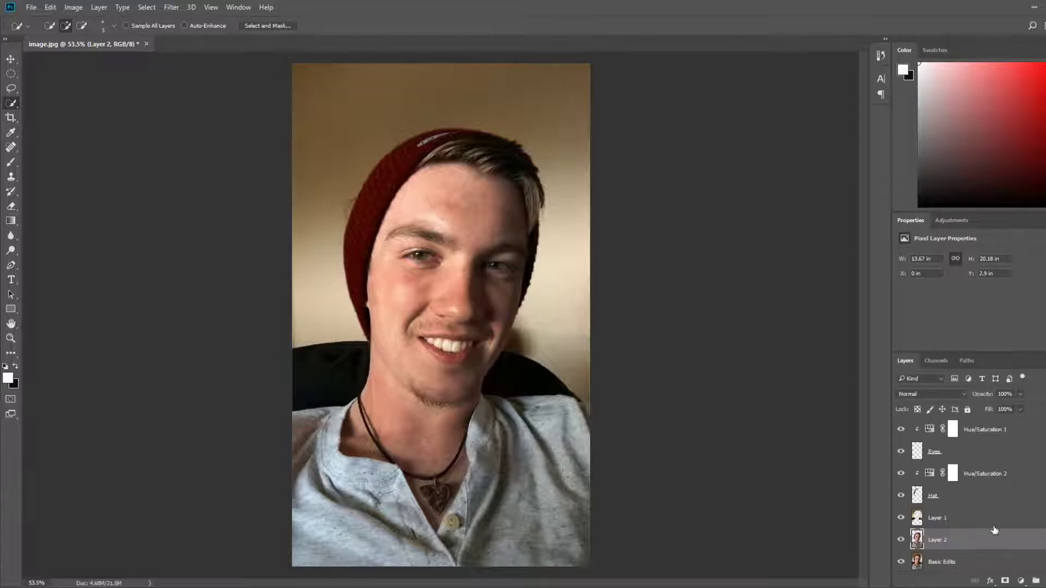
{"action": "left_click_drag", "start_coordinate": [1022, 353], "coordinate": [1024, 253]}
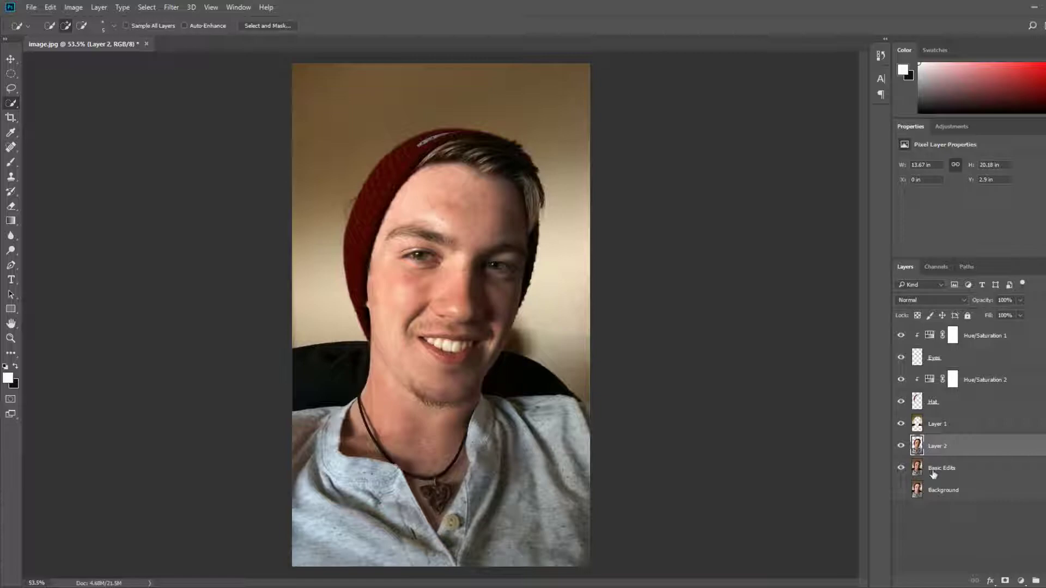
{"action": "left_click", "coordinate": [900, 469]}
{"action": "left_click", "coordinate": [900, 468]}
{"action": "left_click", "coordinate": [900, 469]}
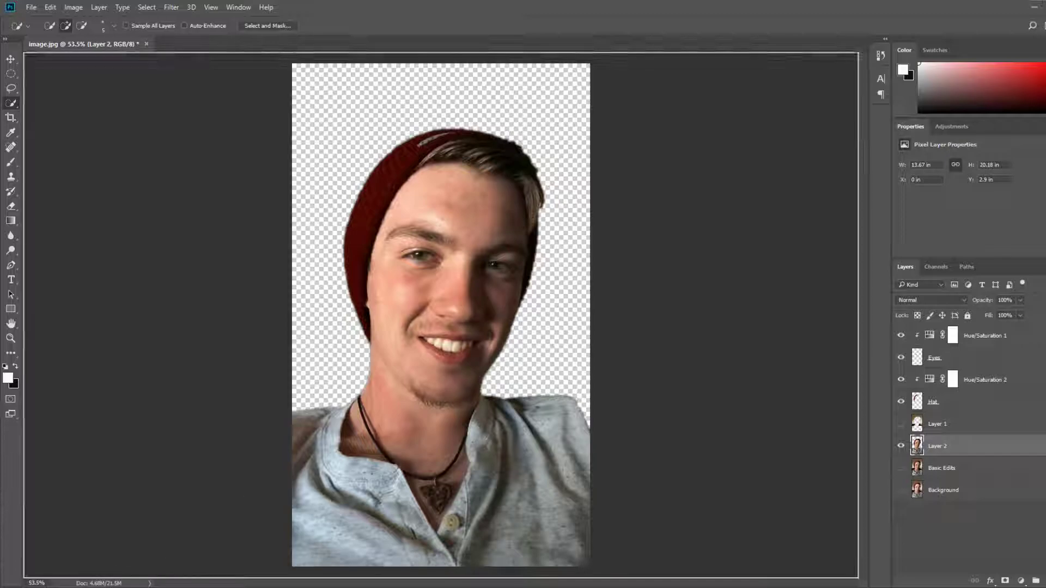
Step: Place the forest picture image 2 in the document, scale it to about 287%, and move it up to cover the canvas's upper edge
{"action": "left_click_drag", "start_coordinate": [1045, 218], "coordinate": [425, 103]}
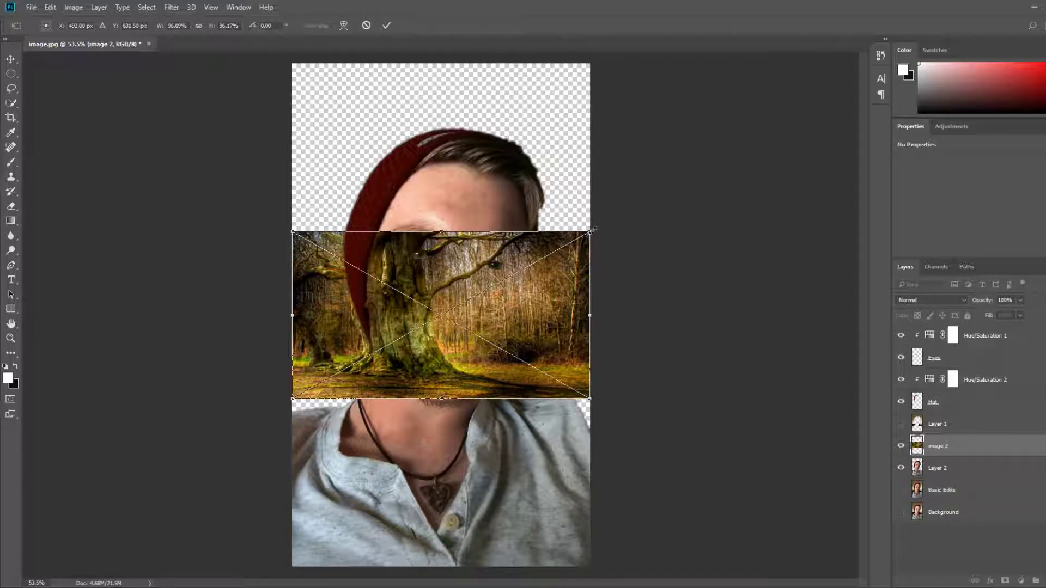
{"action": "left_click_drag", "start_coordinate": [592, 230], "coordinate": [770, 77]}
{"action": "left_click_drag", "start_coordinate": [292, 399], "coordinate": [51, 545]}
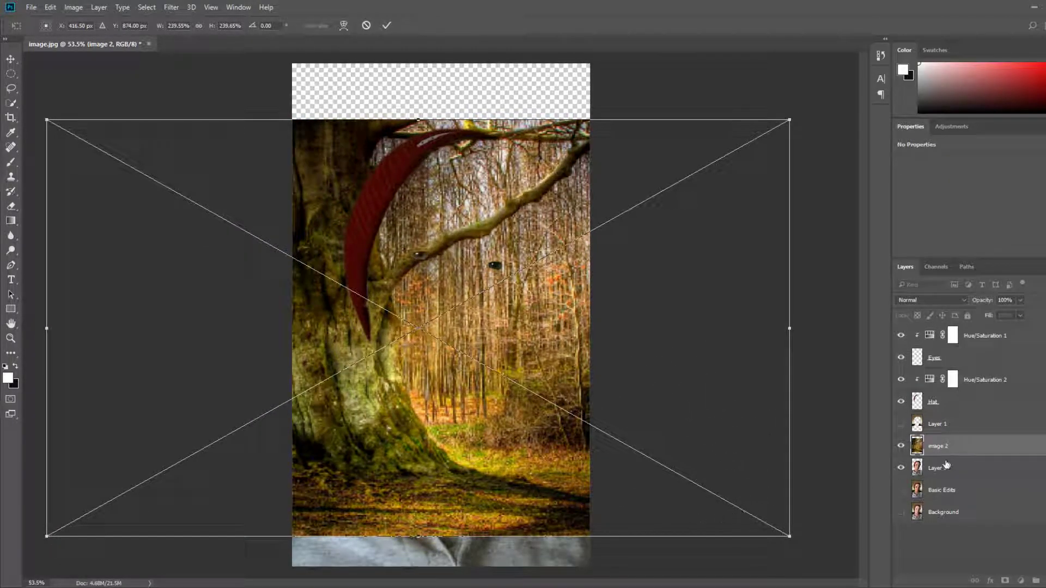
{"action": "left_click_drag", "start_coordinate": [789, 538], "coordinate": [852, 570]}
{"action": "left_click_drag", "start_coordinate": [47, 120], "coordinate": [22, 88]}
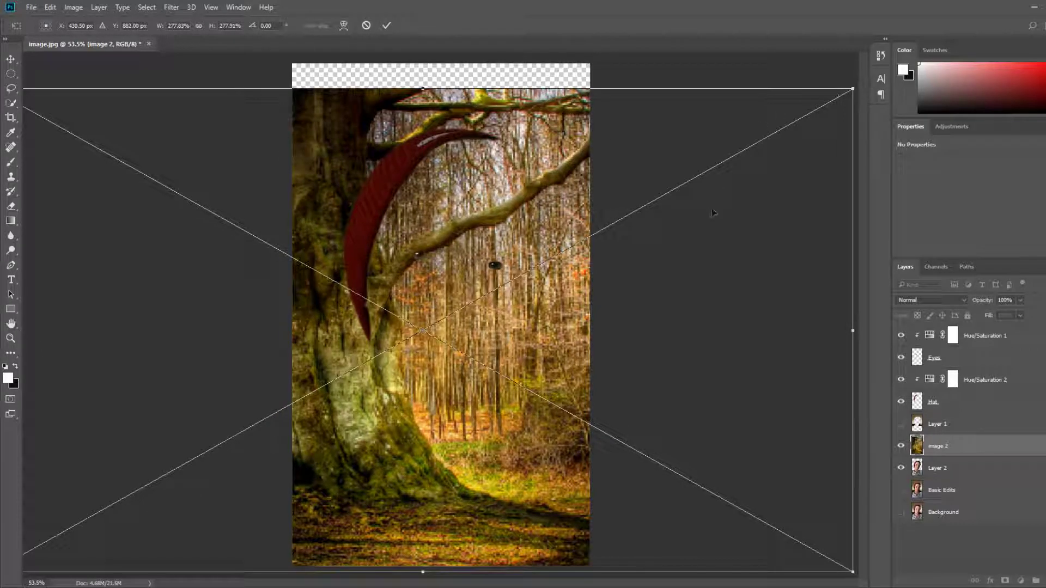
{"action": "scroll", "coordinate": [697, 312], "scroll_direction": "down", "scroll_amount": 3}
{"action": "left_click_drag", "start_coordinate": [663, 194], "coordinate": [677, 184]}
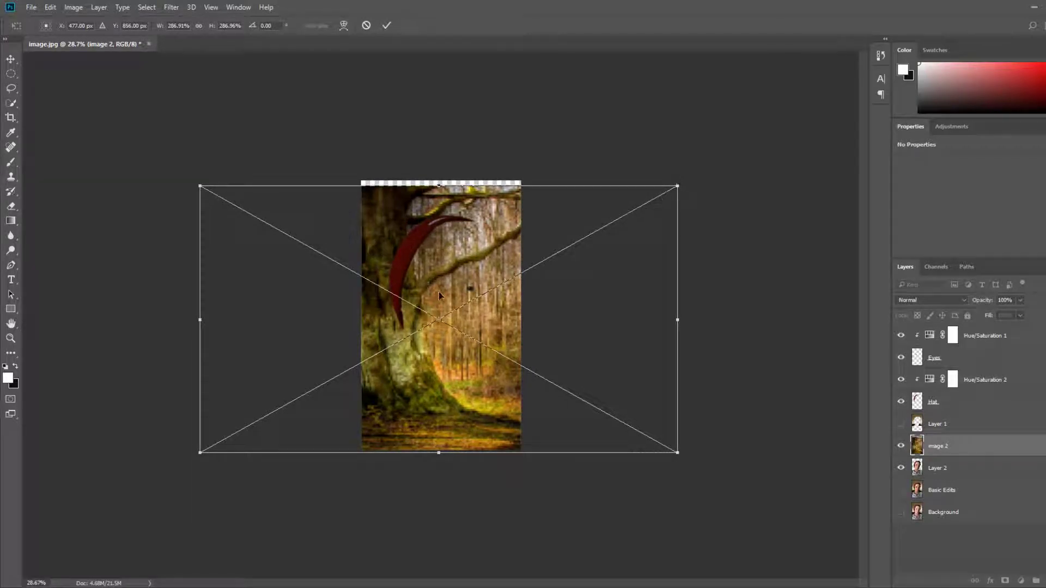
{"action": "left_click_drag", "start_coordinate": [439, 294], "coordinate": [442, 299]}
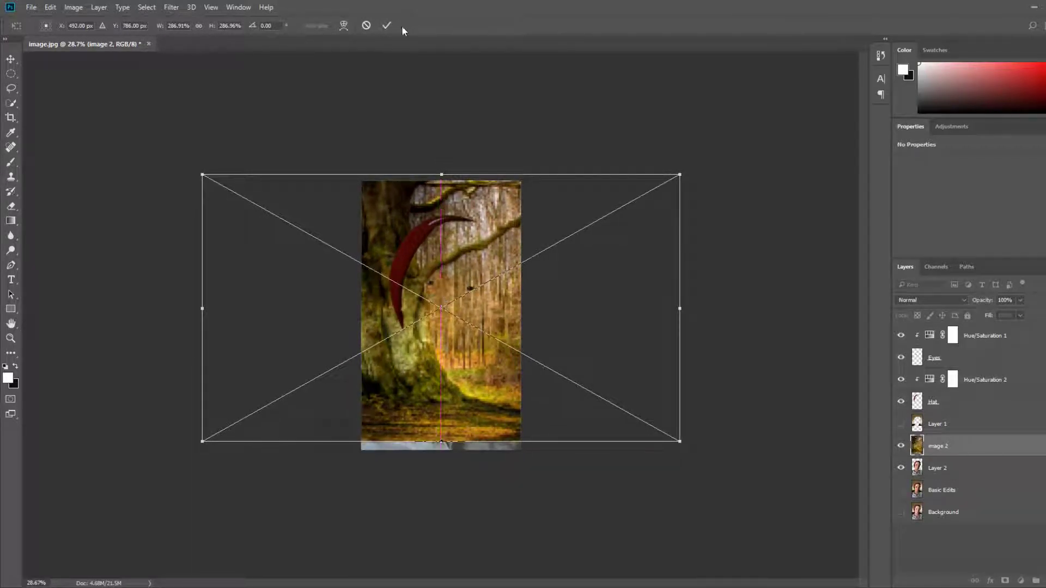
{"action": "left_click", "coordinate": [386, 25]}
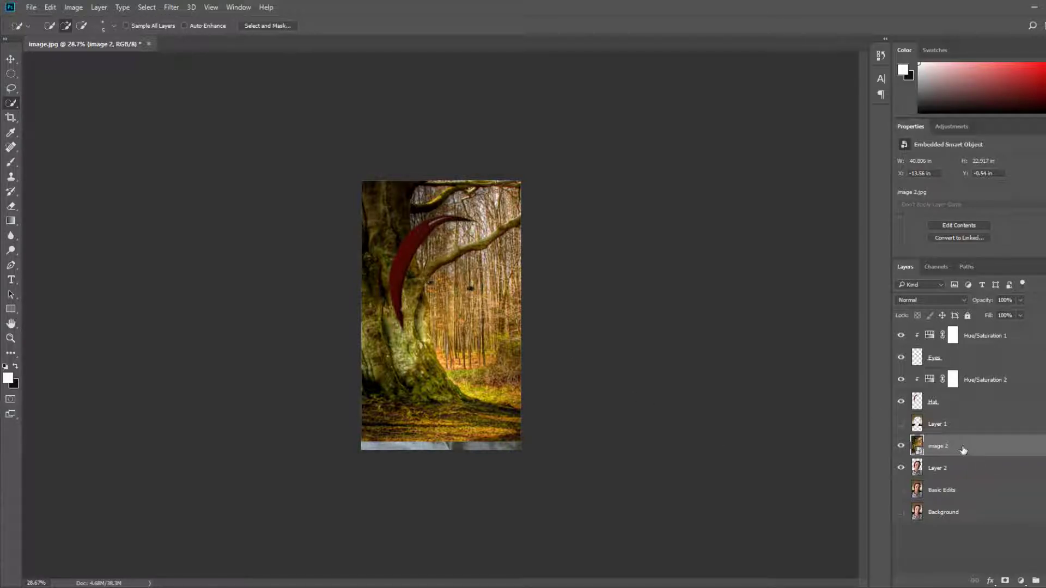
Step: Move the forest image layer below Layer 2 and rename it Base
{"action": "left_click_drag", "start_coordinate": [958, 447], "coordinate": [957, 469]}
{"action": "double_click", "coordinate": [940, 468]}
{"action": "type", "text": "Base"}
{"action": "key", "text": "Return"}
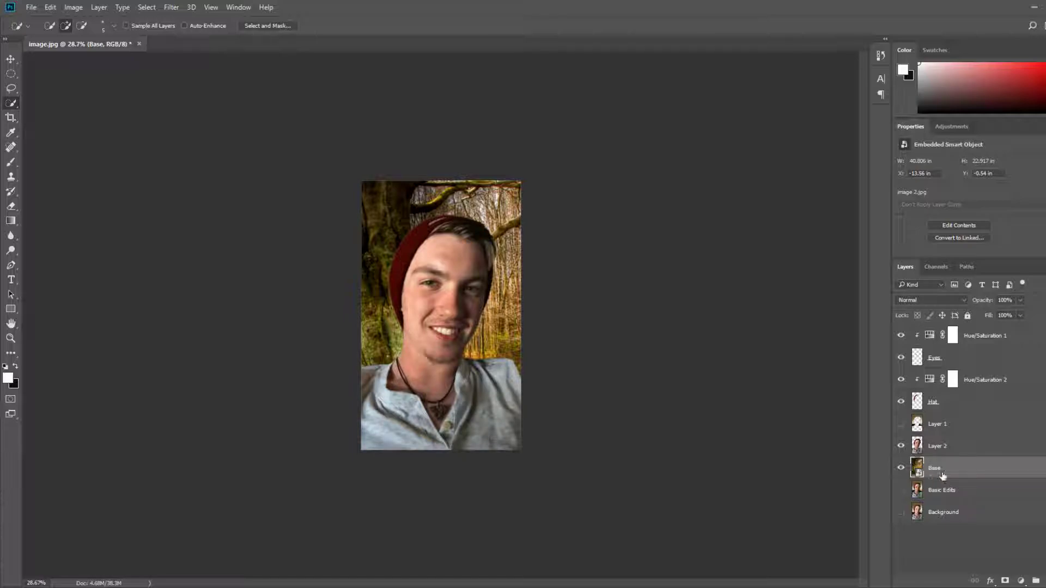
Step: Duplicate the Base layer, rasterize the duplicate, and hide the original Base layer
{"action": "key", "text": "ctrl+j"}
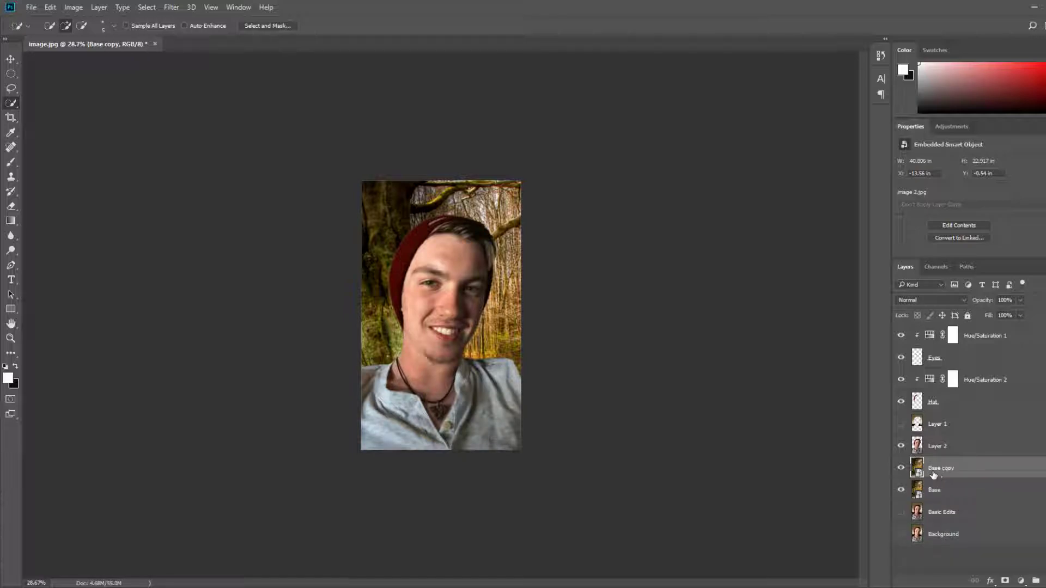
{"action": "left_click", "coordinate": [847, 251]}
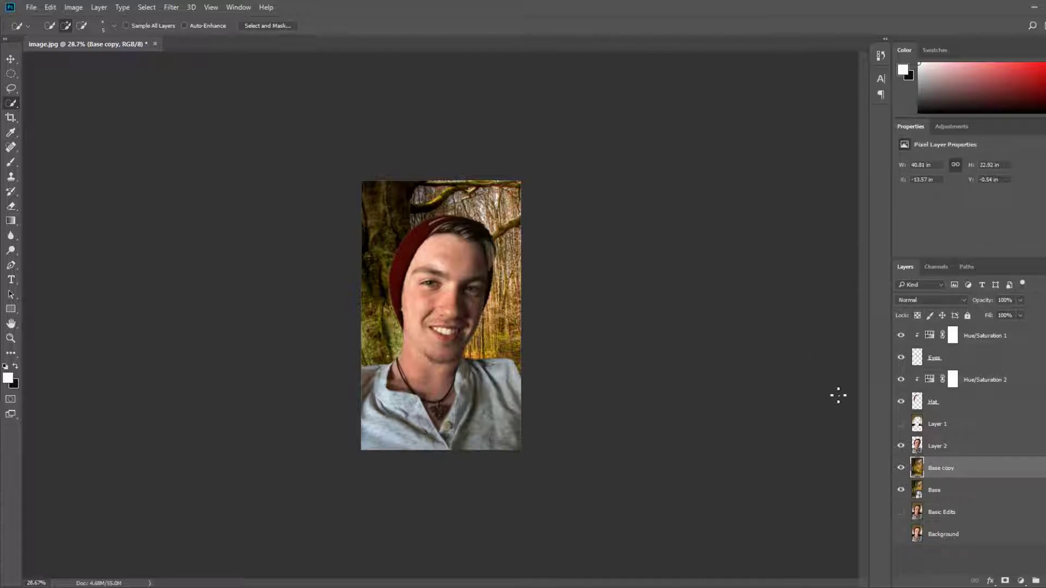
{"action": "left_click", "coordinate": [900, 445]}
Step: Erase rough edge pixels of the person on Layer 2, rounding off the shirt's shoulder next to the forest bushes
{"action": "scroll", "coordinate": [441, 342], "scroll_direction": "up", "scroll_amount": 5}
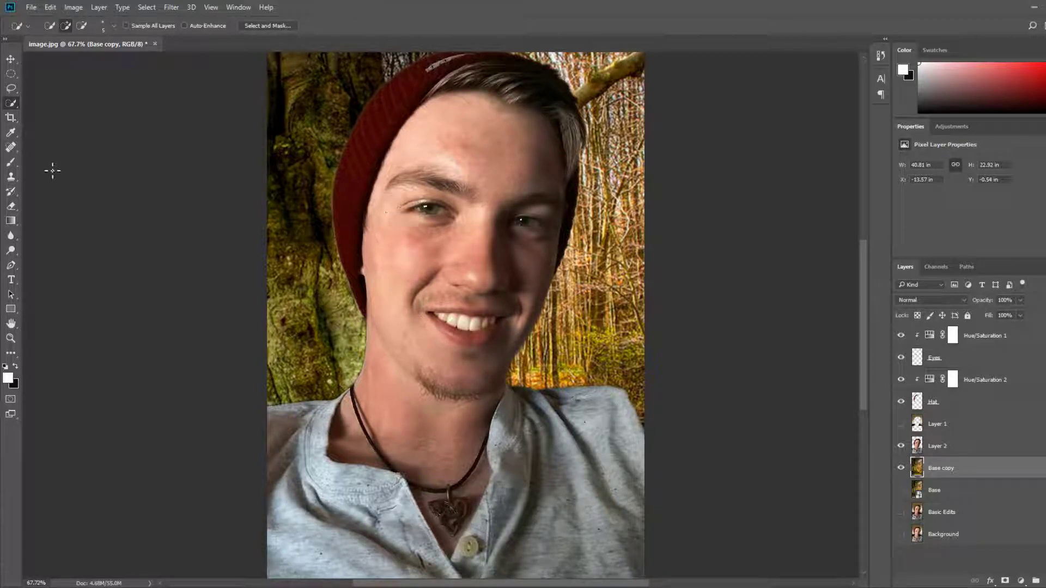
{"action": "left_click", "coordinate": [11, 206]}
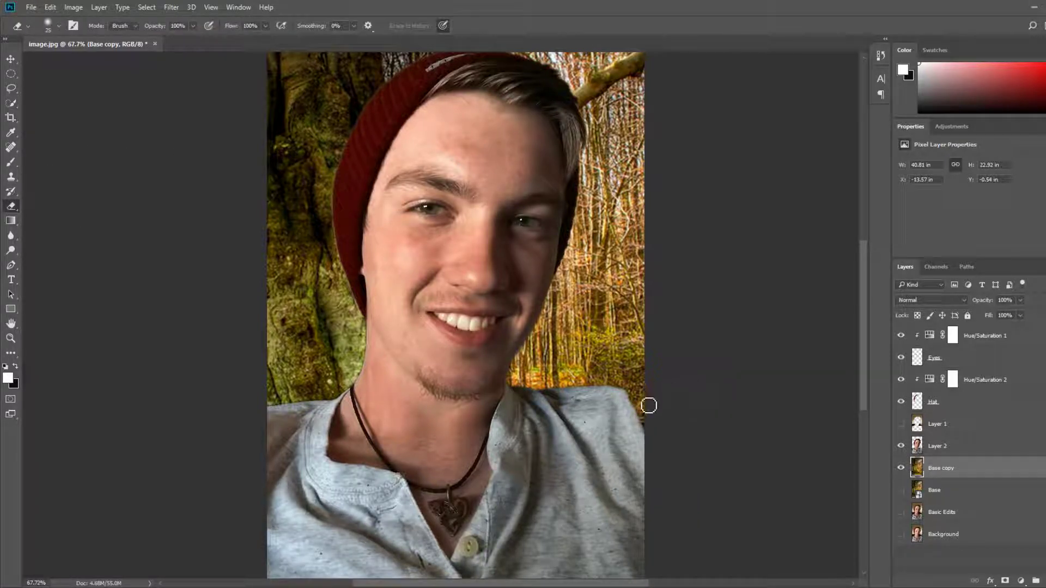
{"action": "scroll", "coordinate": [635, 405], "scroll_direction": "up", "scroll_amount": 5}
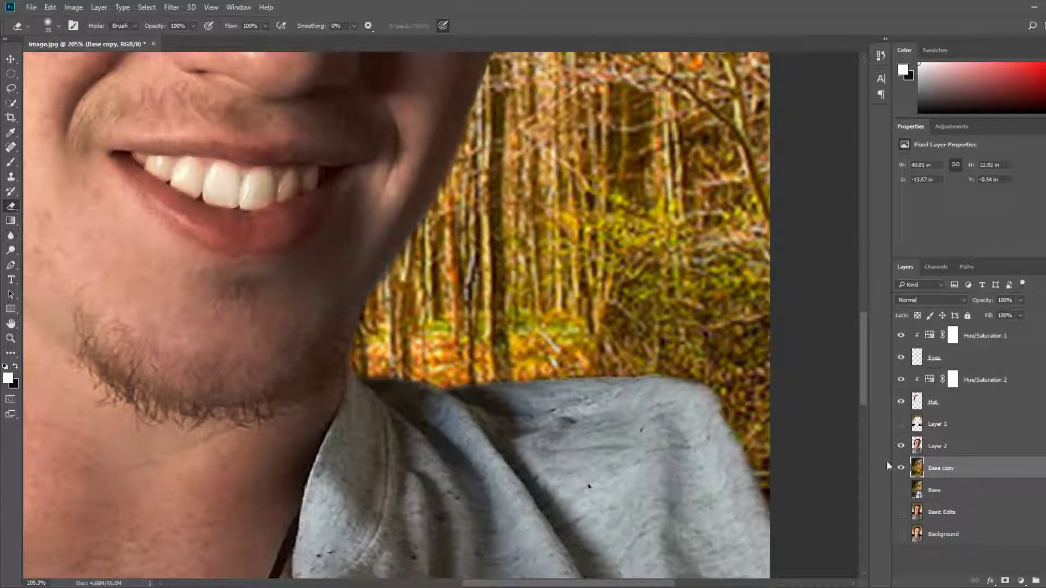
{"action": "left_click", "coordinate": [964, 446]}
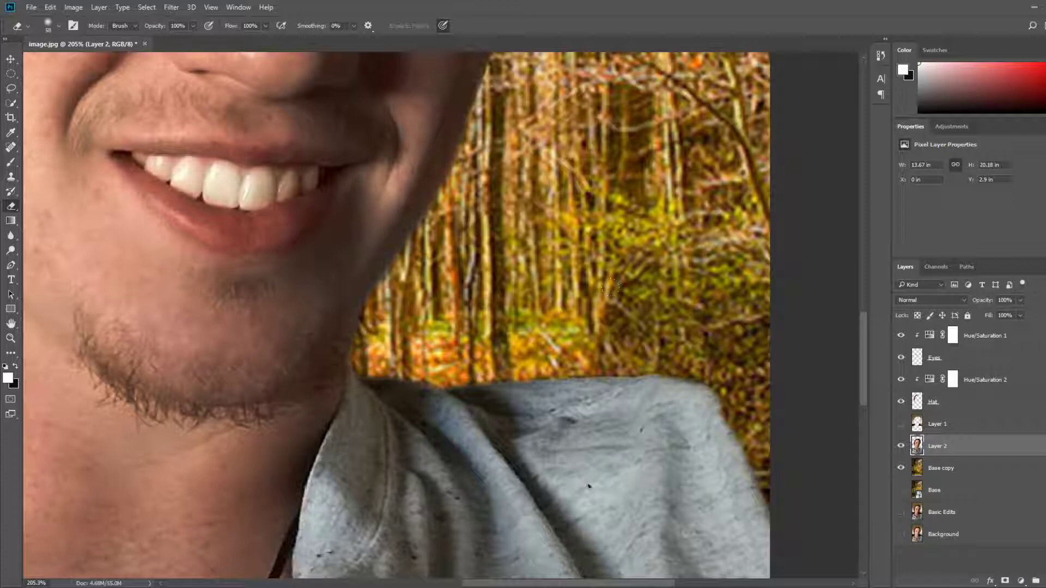
{"action": "mouse_move", "coordinate": [654, 380]}
{"action": "left_mouse_down"}
{"action": "mouse_move", "coordinate": [711, 409]}
{"action": "mouse_move", "coordinate": [716, 371]}
{"action": "mouse_move", "coordinate": [708, 414]}
{"action": "mouse_move", "coordinate": [675, 400]}
{"action": "mouse_move", "coordinate": [703, 417]}
{"action": "mouse_move", "coordinate": [694, 377]}
{"action": "mouse_move", "coordinate": [750, 482]}
{"action": "mouse_move", "coordinate": [703, 430]}
{"action": "mouse_move", "coordinate": [572, 333]}
{"action": "mouse_move", "coordinate": [497, 322]}
{"action": "left_mouse_up"}
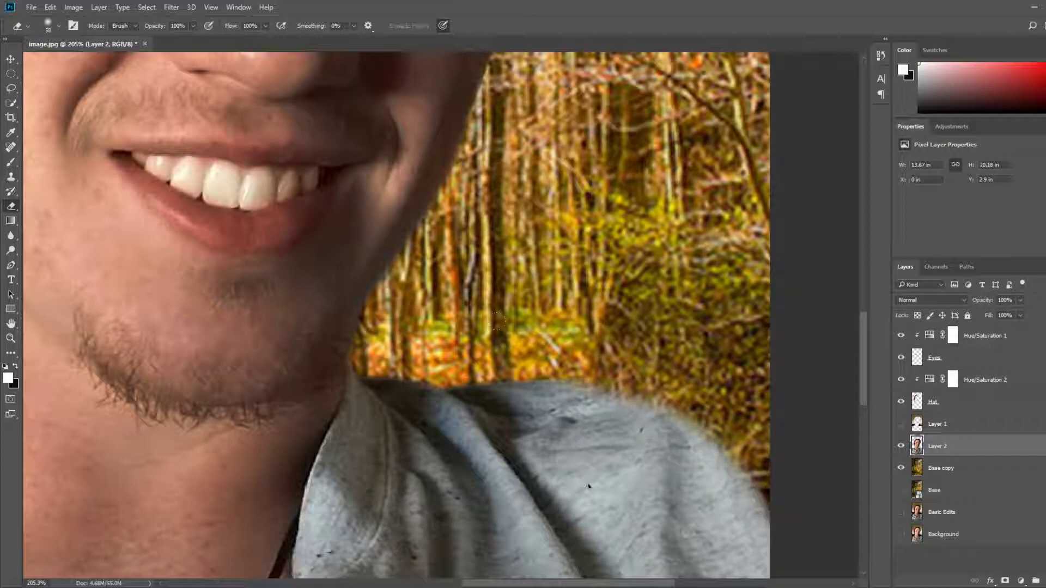
{"action": "left_click_drag", "start_coordinate": [755, 362], "coordinate": [691, 352]}
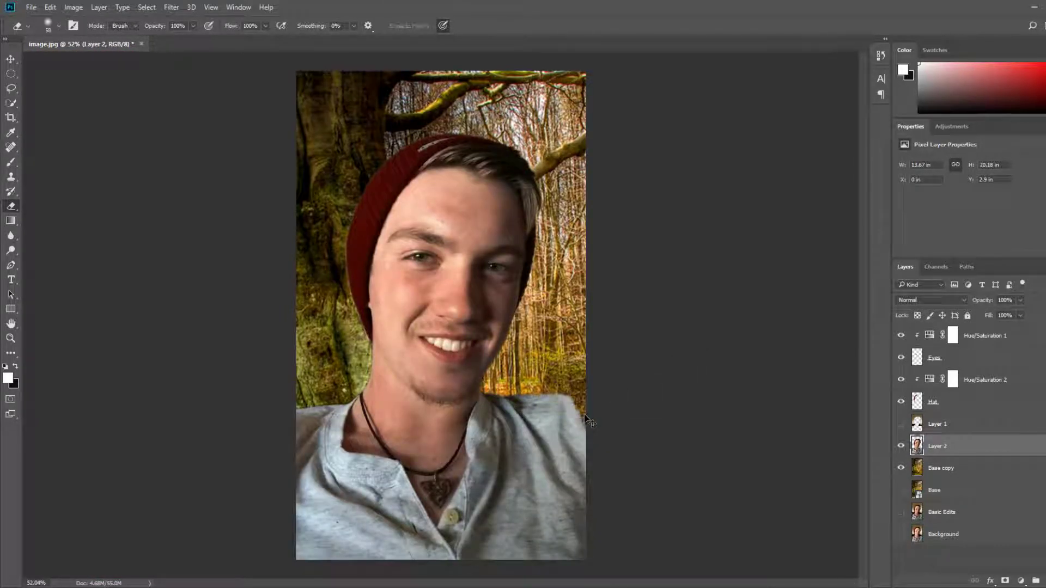
{"action": "left_click_drag", "start_coordinate": [545, 394], "coordinate": [648, 395]}
{"action": "left_click_drag", "start_coordinate": [737, 367], "coordinate": [525, 226]}
{"action": "mouse_move", "coordinate": [501, 294]}
{"action": "left_mouse_down"}
{"action": "mouse_move", "coordinate": [414, 256]}
{"action": "mouse_move", "coordinate": [495, 292]}
{"action": "mouse_move", "coordinate": [507, 316]}
{"action": "mouse_move", "coordinate": [479, 313]}
{"action": "left_mouse_up"}
{"action": "left_click_drag", "start_coordinate": [366, 254], "coordinate": [387, 259]}
{"action": "mouse_move", "coordinate": [406, 194]}
{"action": "left_mouse_down"}
{"action": "mouse_move", "coordinate": [515, 248]}
{"action": "mouse_move", "coordinate": [567, 299]}
{"action": "left_mouse_up"}
{"action": "left_click_drag", "start_coordinate": [679, 347], "coordinate": [608, 319]}
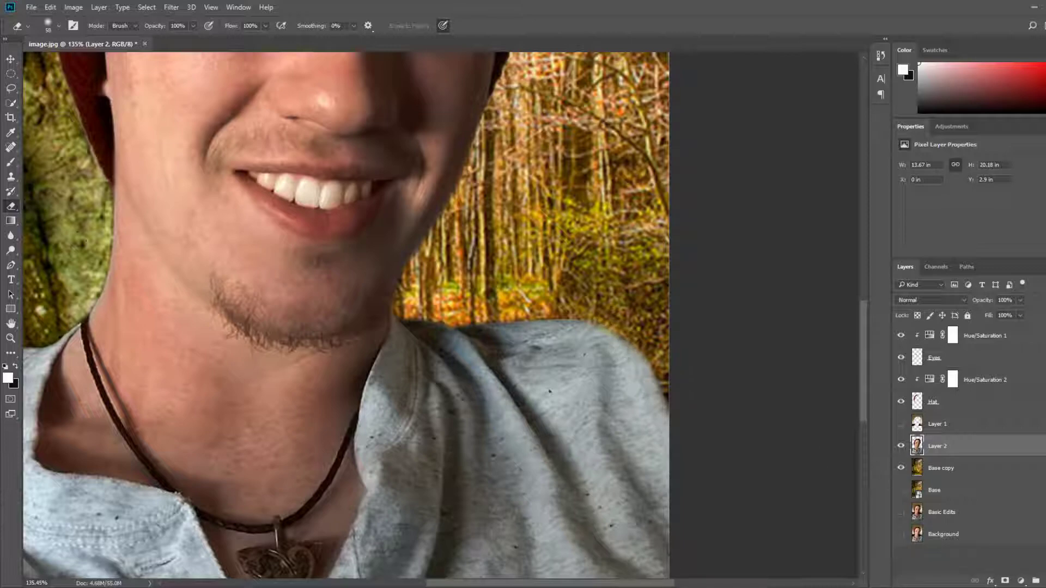
Step: Try to extend the shirt's shoulder to the photo's edge on Layer 2 by cloning nearby fabric, and undo the latest strokes
{"action": "left_click", "coordinate": [11, 177]}
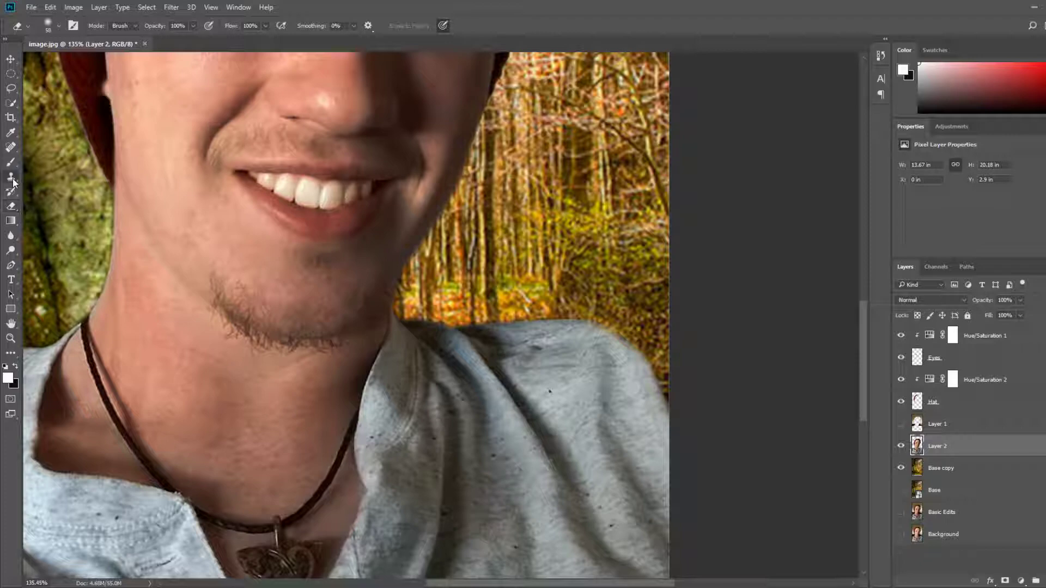
{"action": "left_click", "coordinate": [631, 391], "text": "alt"}
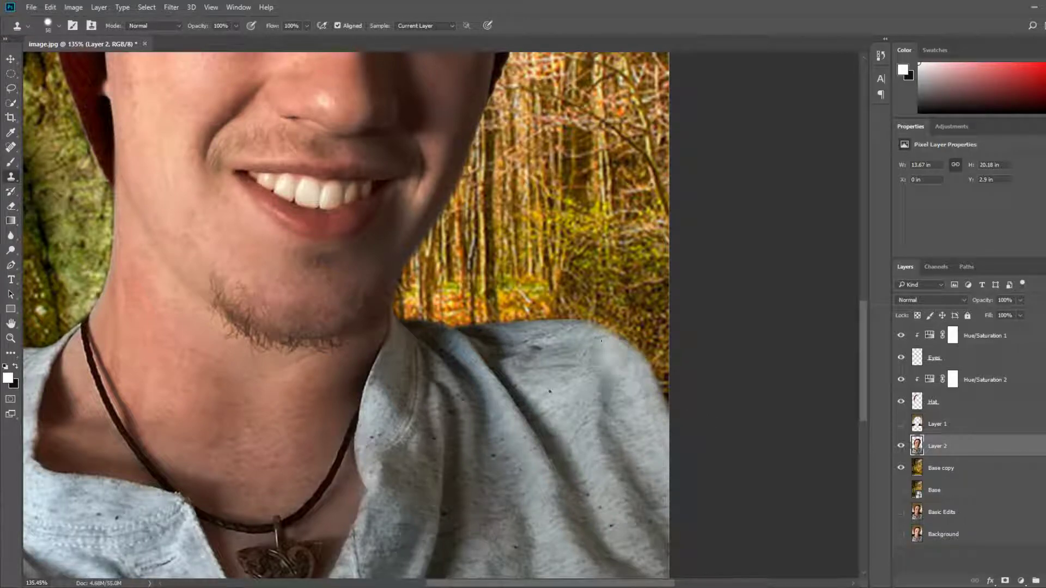
{"action": "left_click_drag", "start_coordinate": [596, 337], "coordinate": [600, 332]}
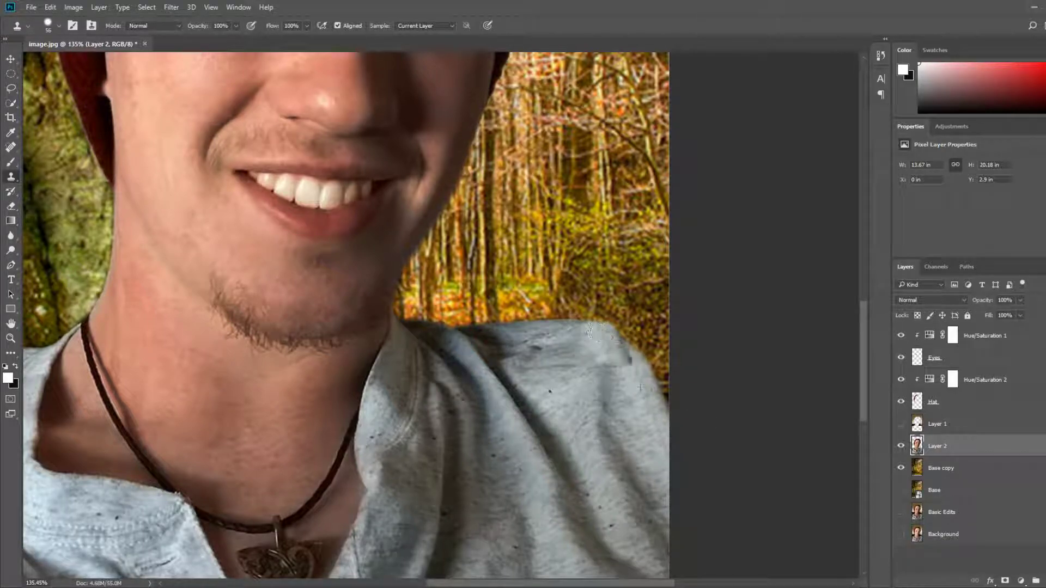
{"action": "left_click", "coordinate": [631, 402], "text": "alt"}
{"action": "mouse_move", "coordinate": [656, 386]}
{"action": "left_mouse_down"}
{"action": "mouse_move", "coordinate": [645, 360]}
{"action": "mouse_move", "coordinate": [637, 378]}
{"action": "left_mouse_up"}
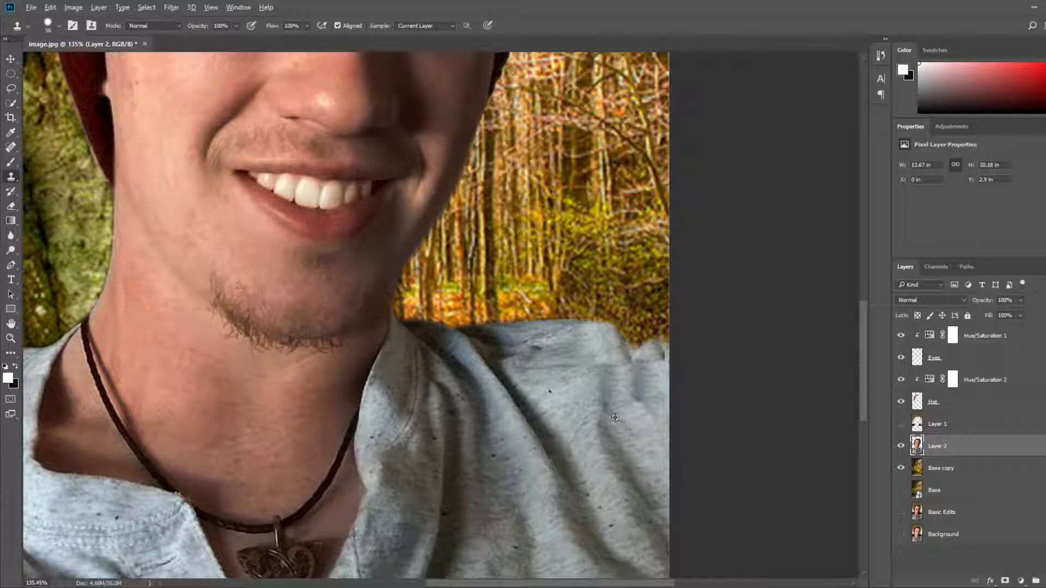
{"action": "left_click", "coordinate": [582, 350], "text": "alt"}
{"action": "mouse_move", "coordinate": [605, 342]}
{"action": "left_mouse_down"}
{"action": "mouse_move", "coordinate": [627, 332]}
{"action": "mouse_move", "coordinate": [609, 348]}
{"action": "mouse_move", "coordinate": [599, 345]}
{"action": "mouse_move", "coordinate": [617, 331]}
{"action": "mouse_move", "coordinate": [658, 342]}
{"action": "left_mouse_up"}
{"action": "left_click", "coordinate": [600, 345], "text": "alt"}
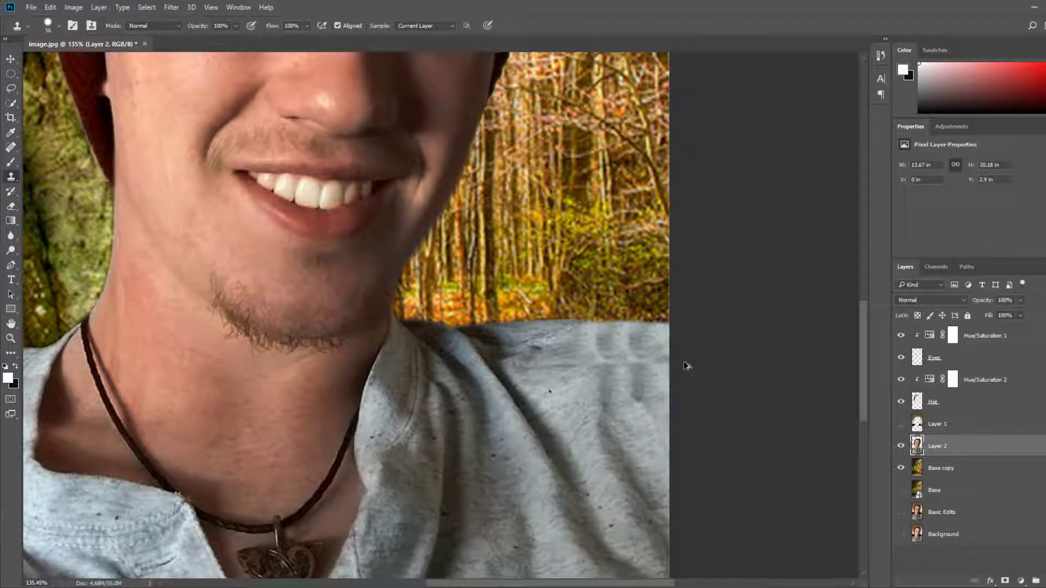
{"action": "key", "text": "ctrl+z"}
{"action": "key", "text": "ctrl+z"}
Step: Rebuild the shirt's missing shoulder corner beside the bushes with the Clone Stamp, sampling fabric from several nearby spots
{"action": "mouse_move", "coordinate": [627, 349]}
{"action": "left_mouse_down"}
{"action": "mouse_move", "coordinate": [648, 365]}
{"action": "mouse_move", "coordinate": [657, 398]}
{"action": "mouse_move", "coordinate": [637, 369]}
{"action": "mouse_move", "coordinate": [662, 386]}
{"action": "mouse_move", "coordinate": [646, 367]}
{"action": "mouse_move", "coordinate": [636, 383]}
{"action": "mouse_move", "coordinate": [659, 367]}
{"action": "mouse_move", "coordinate": [624, 358]}
{"action": "mouse_move", "coordinate": [610, 343]}
{"action": "mouse_move", "coordinate": [629, 340]}
{"action": "mouse_move", "coordinate": [604, 337]}
{"action": "mouse_move", "coordinate": [608, 327]}
{"action": "left_mouse_up"}
{"action": "left_click", "coordinate": [645, 380], "text": "alt"}
{"action": "key", "text": "ctrl+z"}
{"action": "left_click", "coordinate": [656, 404], "text": "alt"}
{"action": "left_click", "coordinate": [632, 363], "text": "alt"}
{"action": "left_click", "coordinate": [563, 322], "text": "alt"}
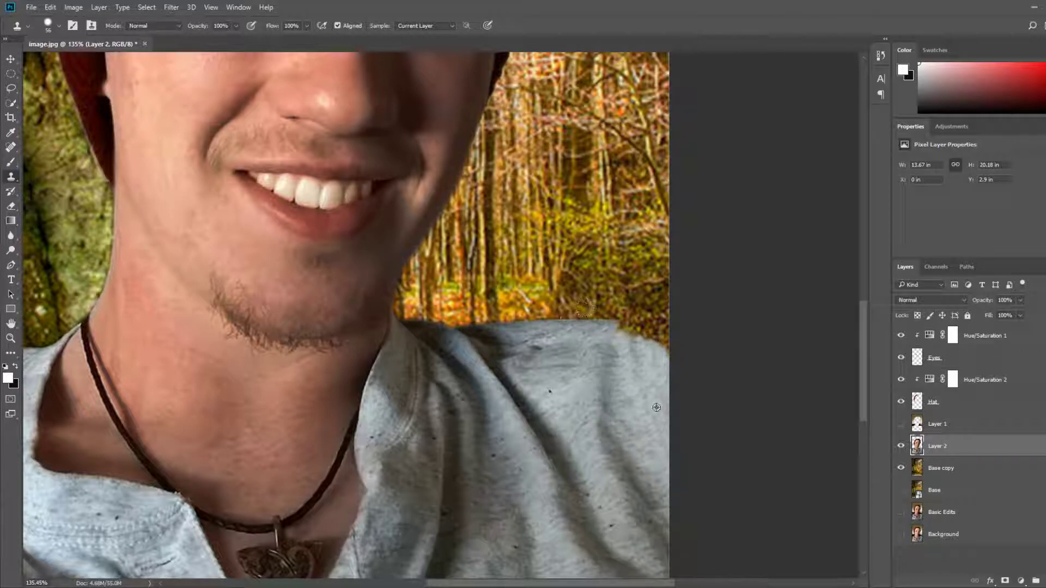
{"action": "left_click", "coordinate": [618, 342], "text": "alt"}
{"action": "mouse_move", "coordinate": [634, 335]}
{"action": "left_mouse_down"}
{"action": "mouse_move", "coordinate": [607, 324]}
{"action": "mouse_move", "coordinate": [654, 362]}
{"action": "mouse_move", "coordinate": [640, 338]}
{"action": "mouse_move", "coordinate": [611, 331]}
{"action": "mouse_move", "coordinate": [651, 342]}
{"action": "left_mouse_up"}
{"action": "left_click", "coordinate": [660, 359], "text": "alt"}
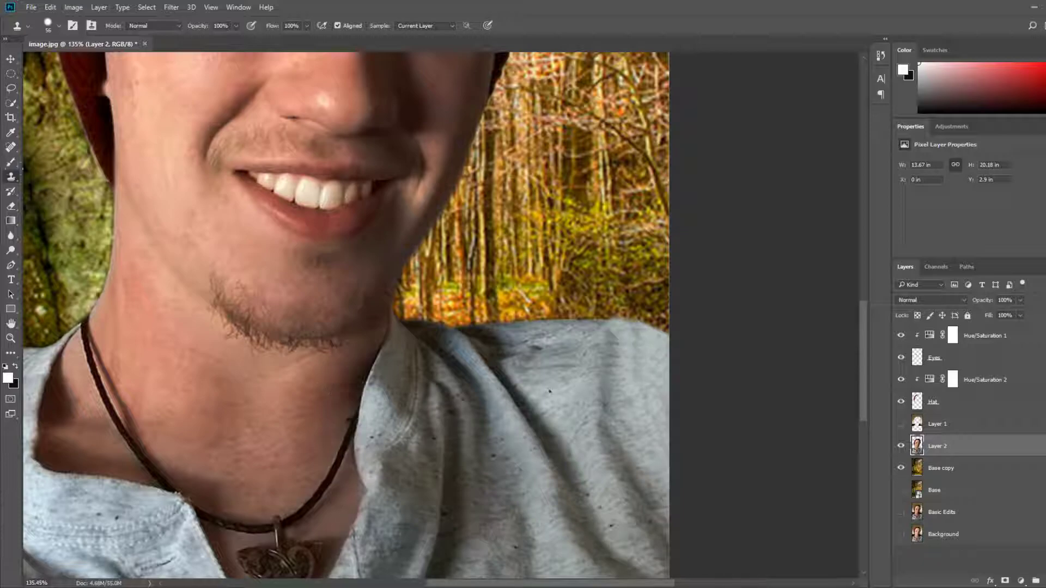
Step: Erase the uneven bumps along the upper edge of the cloned shoulder to smooth its outline
{"action": "left_click", "coordinate": [11, 206]}
{"action": "scroll", "coordinate": [631, 326], "scroll_direction": "up", "scroll_amount": 6}
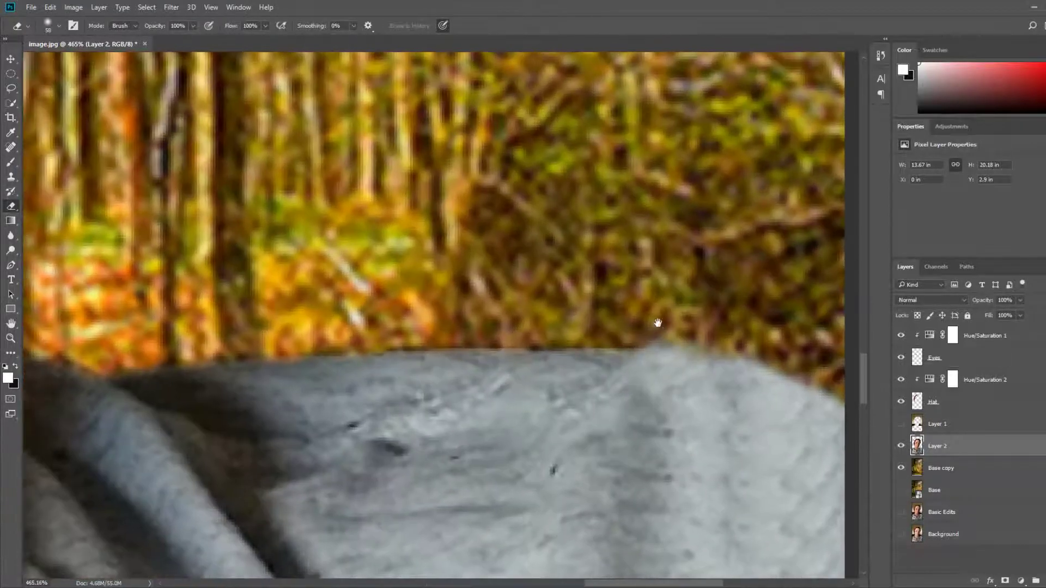
{"action": "mouse_move", "coordinate": [626, 360]}
{"action": "left_mouse_down"}
{"action": "mouse_move", "coordinate": [757, 371]}
{"action": "mouse_move", "coordinate": [531, 355]}
{"action": "mouse_move", "coordinate": [435, 315]}
{"action": "left_mouse_up"}
{"action": "left_click_drag", "start_coordinate": [605, 323], "coordinate": [515, 299]}
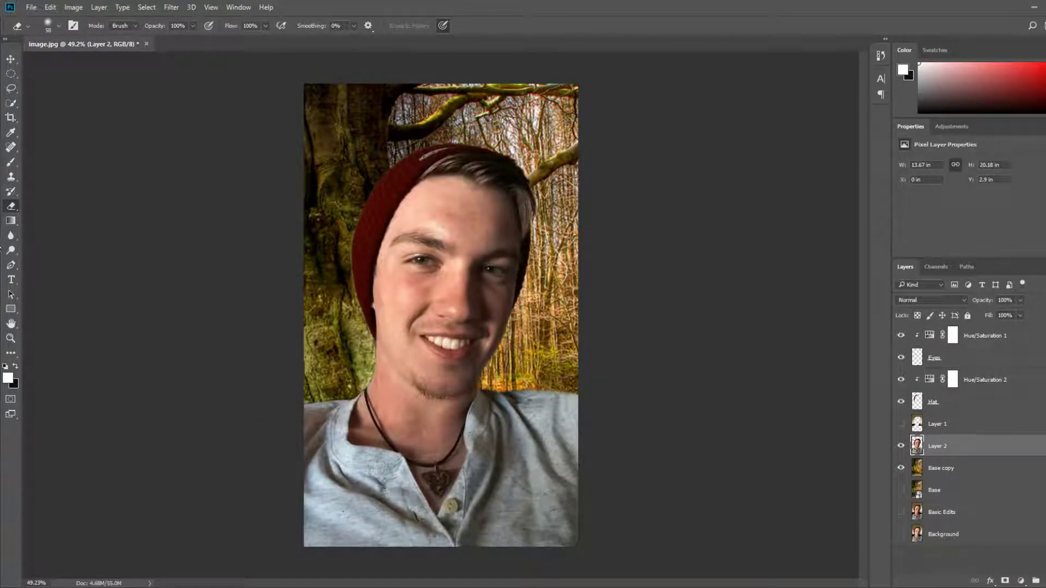
Step: Soften the person's outline on Layer 2 with the Blur tool at 35% strength, sampling all layers, from the hat and hair to both shoulders
{"action": "left_click", "coordinate": [14, 234]}
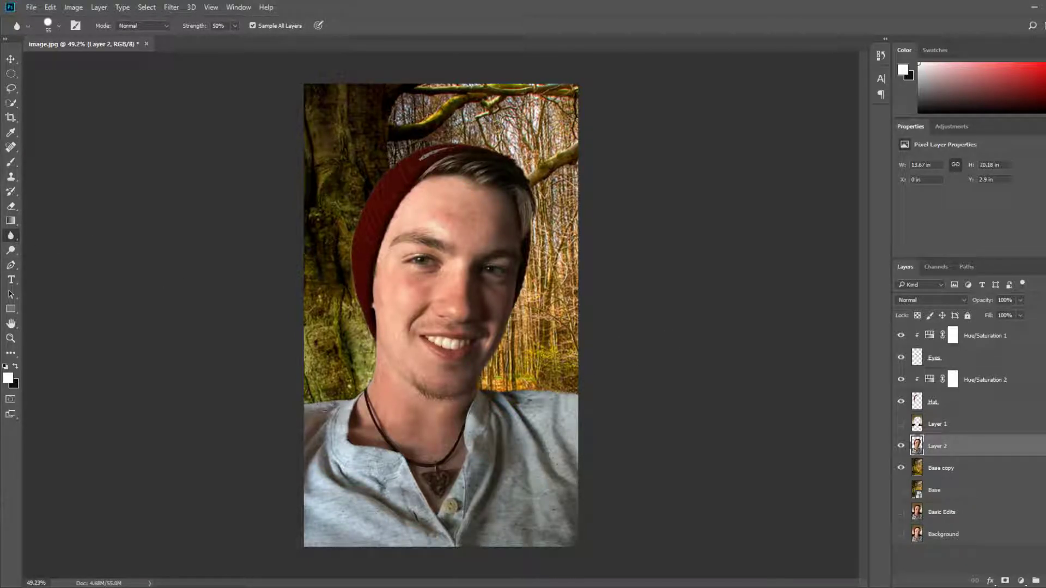
{"action": "key", "text": "ctrl+plus"}
{"action": "scroll", "coordinate": [318, 412], "scroll_direction": "up", "scroll_amount": 4}
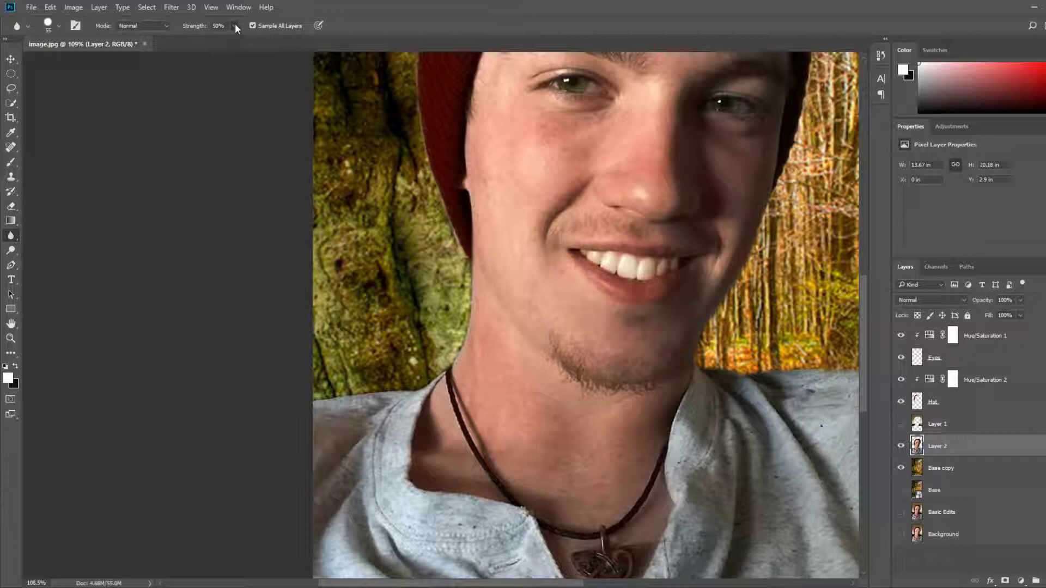
{"action": "left_click_drag", "start_coordinate": [227, 40], "coordinate": [227, 39]}
{"action": "left_click_drag", "start_coordinate": [465, 255], "coordinate": [457, 240]}
{"action": "mouse_move", "coordinate": [427, 112]}
{"action": "left_mouse_down"}
{"action": "mouse_move", "coordinate": [390, 304]}
{"action": "mouse_move", "coordinate": [387, 197]}
{"action": "mouse_move", "coordinate": [428, 107]}
{"action": "mouse_move", "coordinate": [453, 90]}
{"action": "mouse_move", "coordinate": [344, 259]}
{"action": "left_mouse_up"}
{"action": "mouse_move", "coordinate": [406, 208]}
{"action": "left_mouse_down"}
{"action": "mouse_move", "coordinate": [498, 209]}
{"action": "mouse_move", "coordinate": [606, 240]}
{"action": "left_mouse_up"}
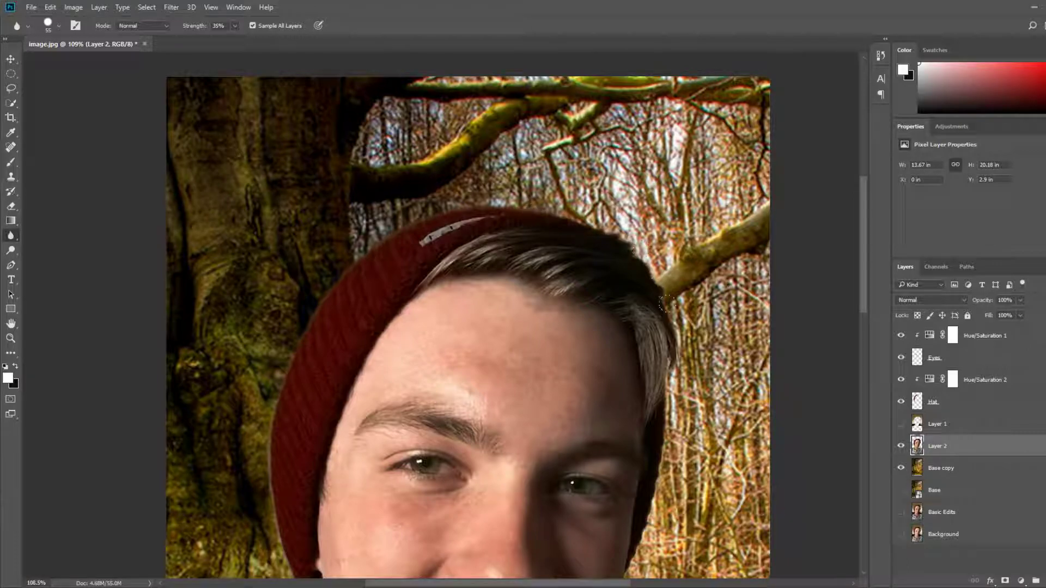
{"action": "left_click_drag", "start_coordinate": [658, 421], "coordinate": [655, 458]}
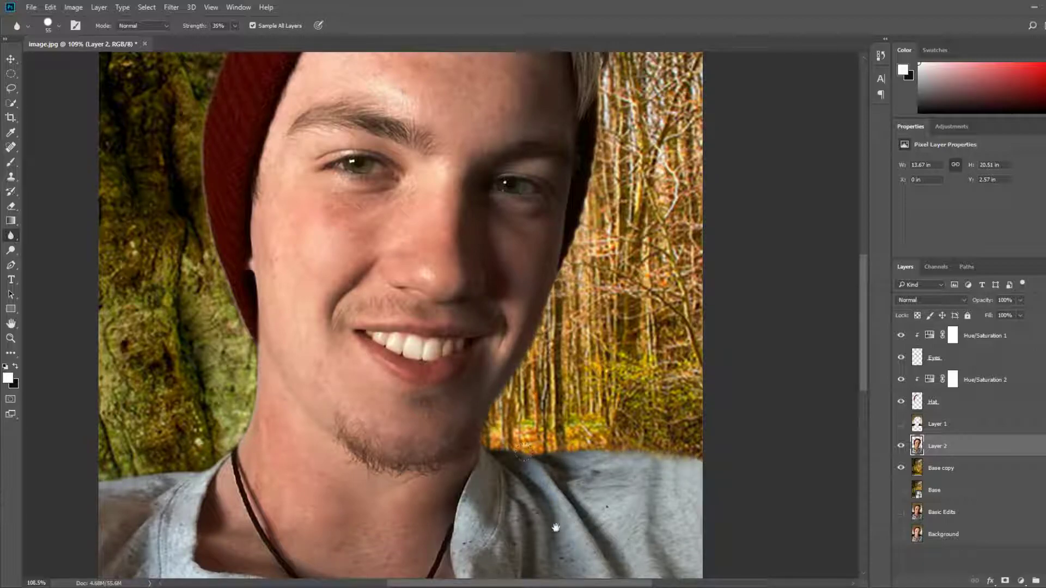
{"action": "left_click_drag", "start_coordinate": [555, 528], "coordinate": [569, 305]}
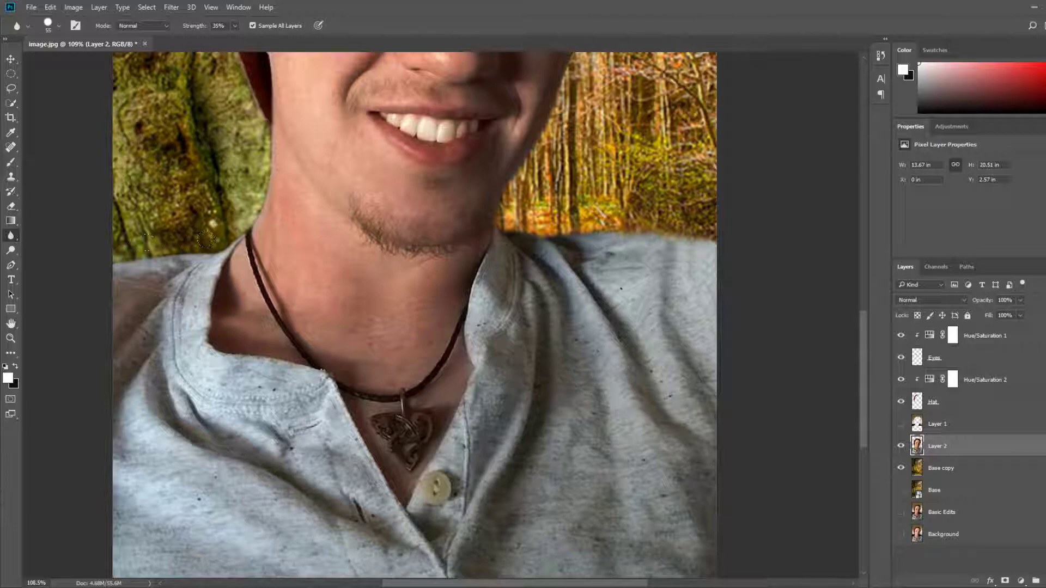
{"action": "scroll", "coordinate": [419, 359], "scroll_direction": "down", "scroll_amount": 6}
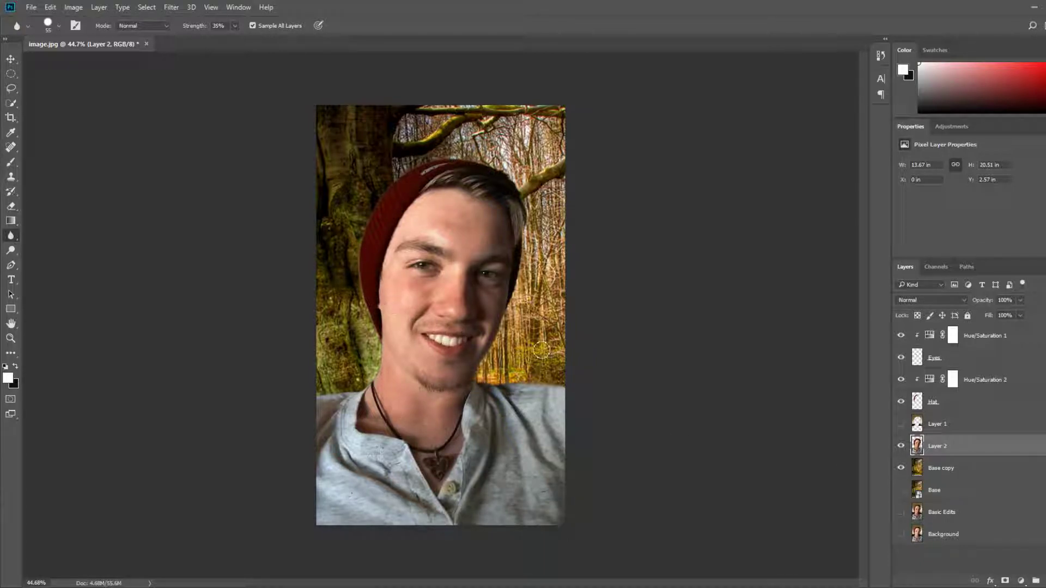
Step: Apply a blur filter to the forest background on the Base copy layer
{"action": "left_click", "coordinate": [946, 472]}
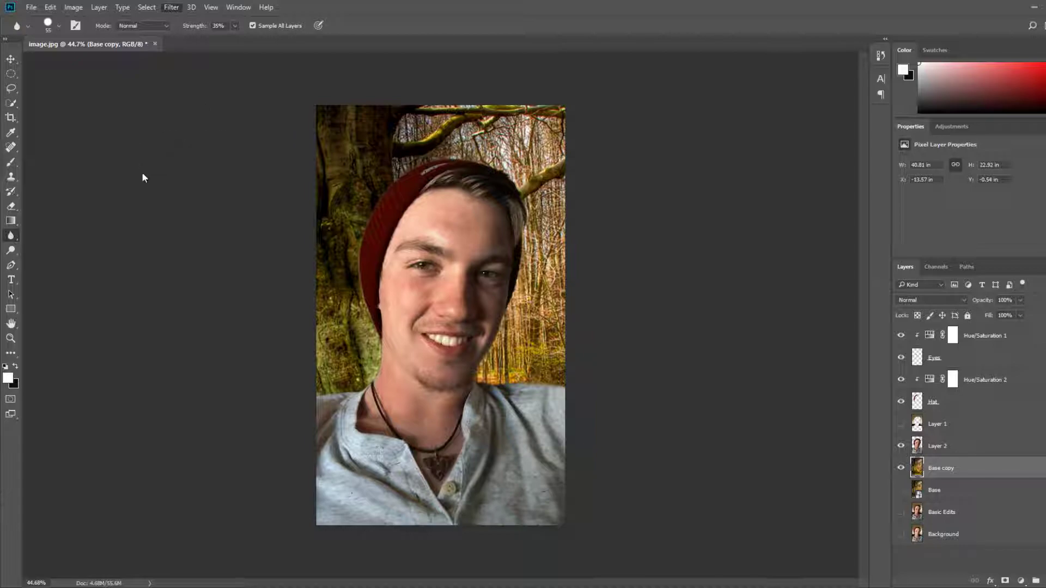
{"action": "key", "text": "h"}
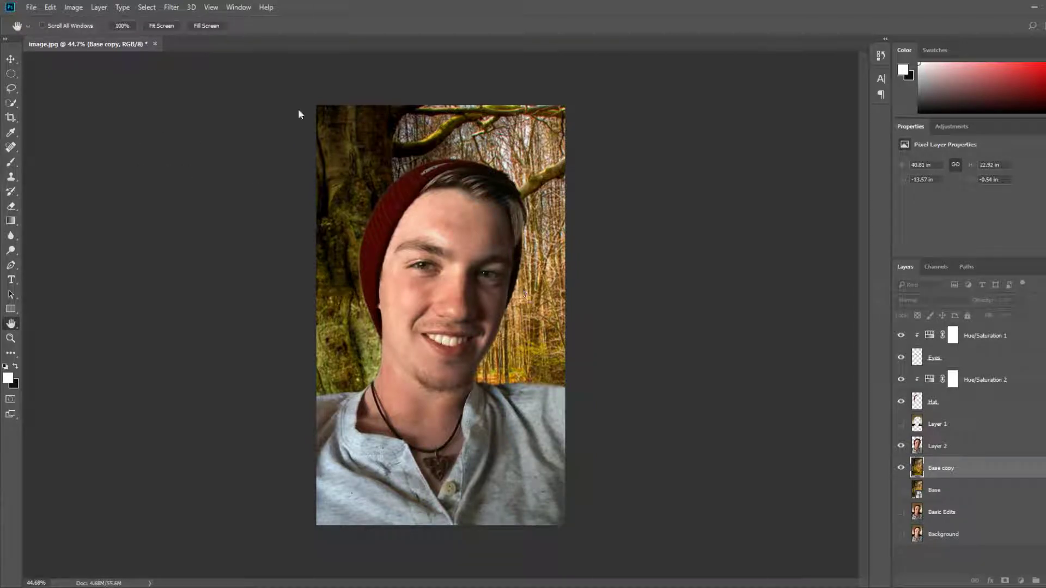
{"action": "left_click", "coordinate": [135, 252]}
{"action": "key", "text": "r"}
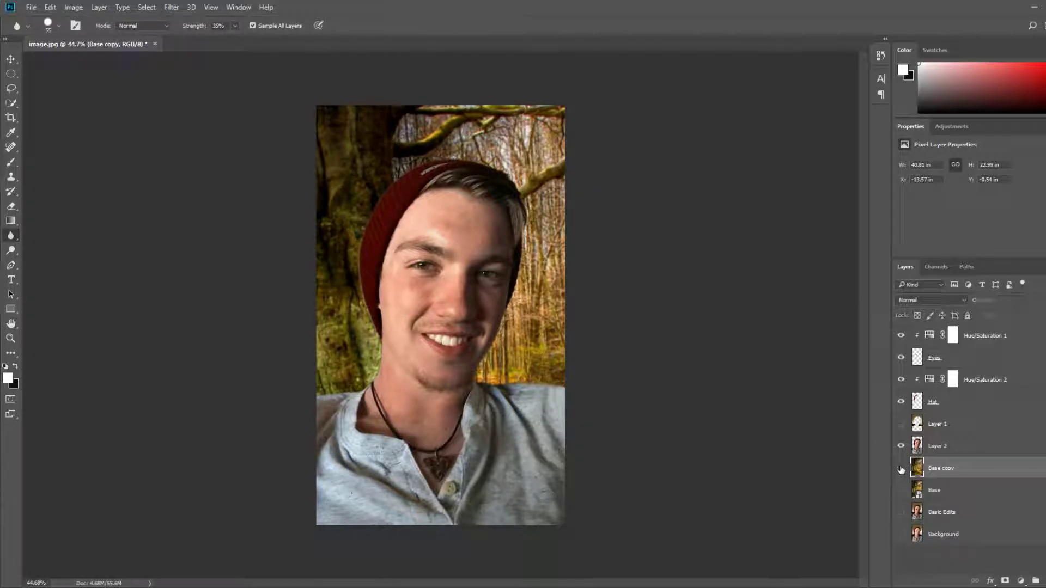
Step: Hide and reshow the Base copy layer to inspect Layer 2's edges, and undo the background and outline blurs
{"action": "left_click", "coordinate": [900, 468]}
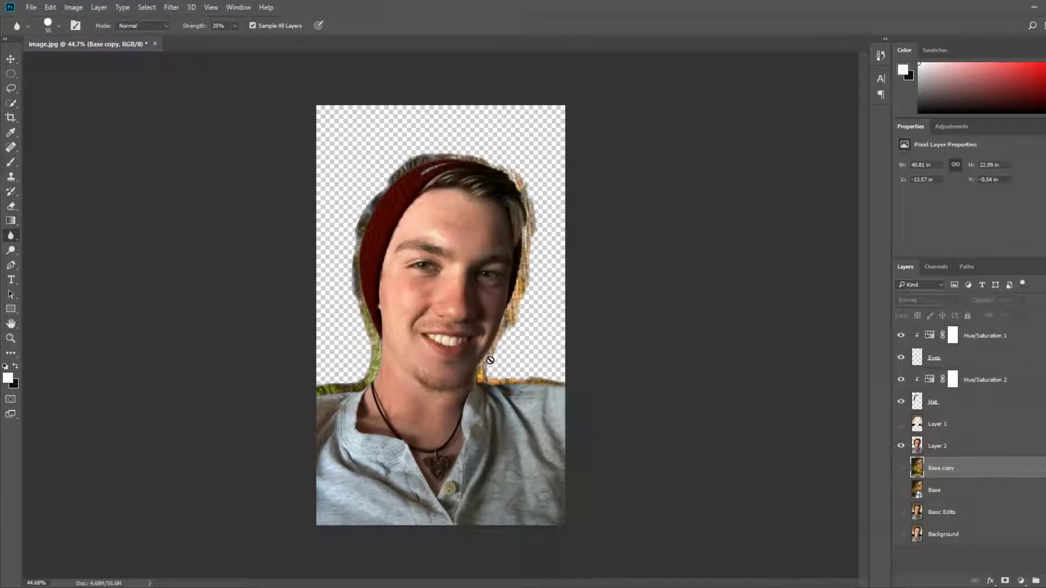
{"action": "left_click", "coordinate": [901, 468]}
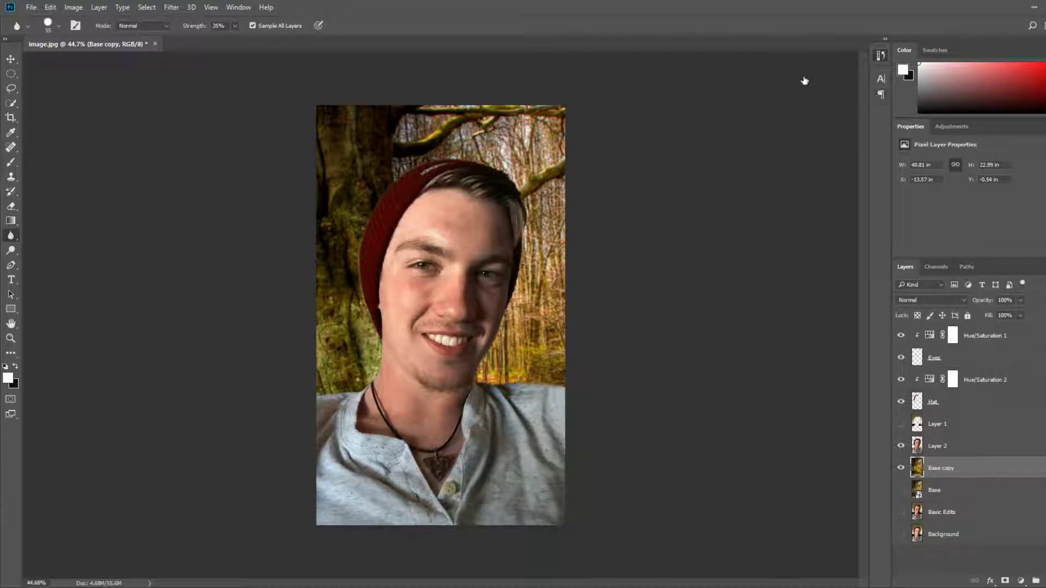
{"action": "key", "text": "alt+bracketright"}
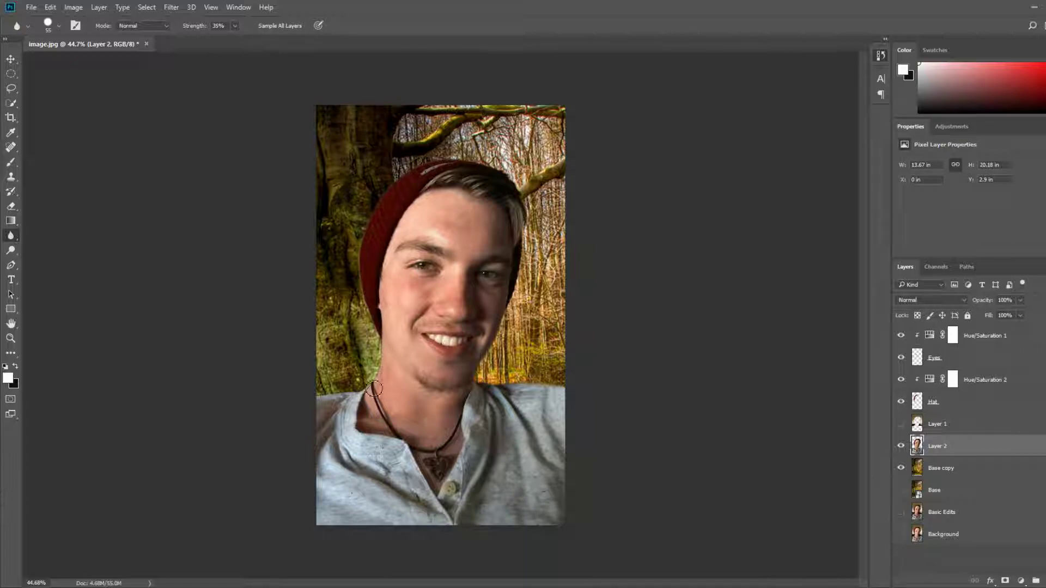
Step: Blur the edges of the hat, hair, face and shoulders on Layer 2 at 35% strength with Sample All Layers off
{"action": "scroll", "coordinate": [378, 388], "scroll_direction": "up", "scroll_amount": 5}
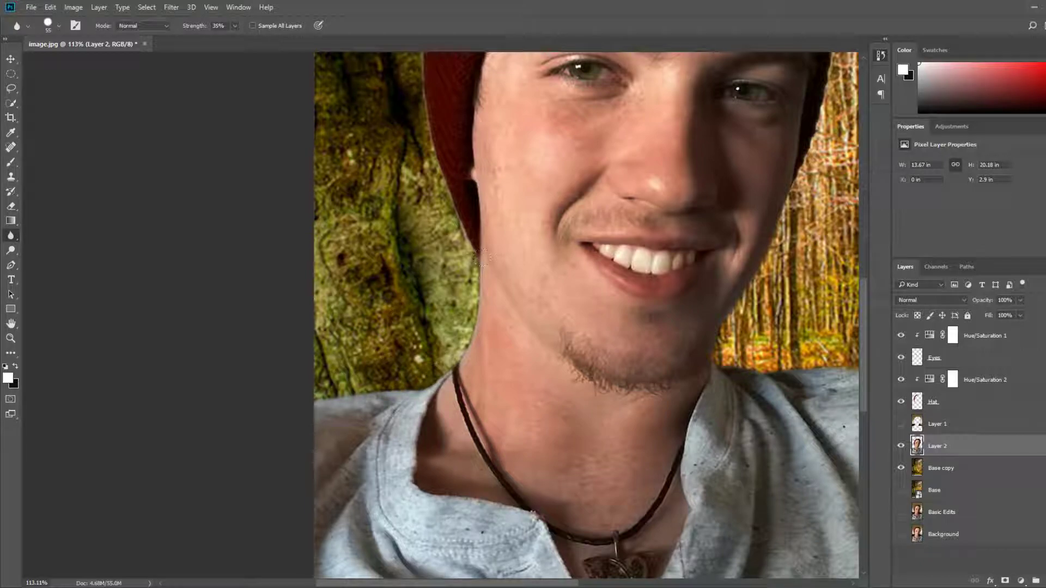
{"action": "left_click_drag", "start_coordinate": [412, 80], "coordinate": [385, 368]}
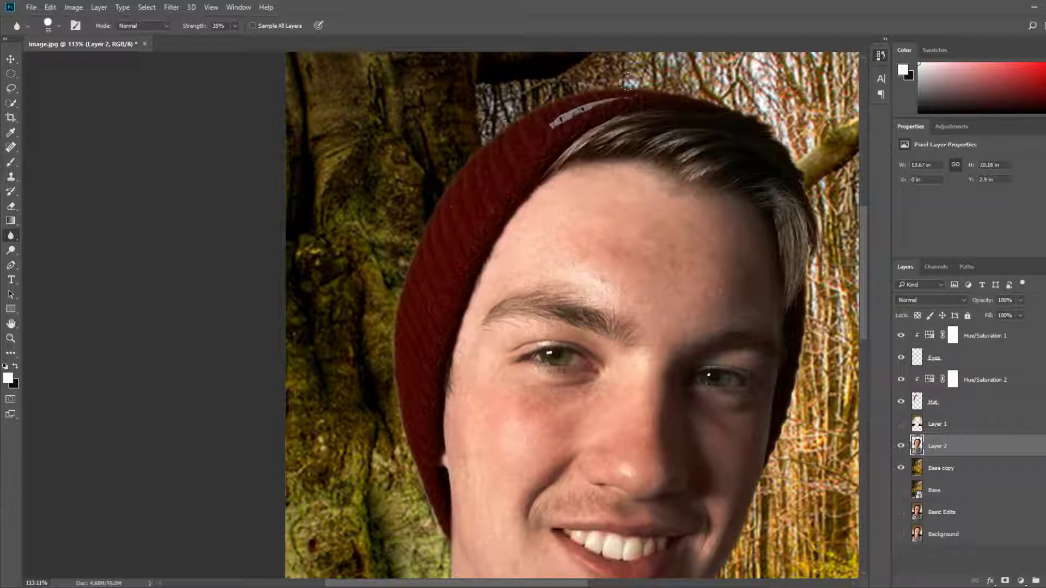
{"action": "mouse_move", "coordinate": [662, 81]}
{"action": "left_mouse_down"}
{"action": "mouse_move", "coordinate": [766, 152]}
{"action": "mouse_move", "coordinate": [762, 133]}
{"action": "mouse_move", "coordinate": [796, 264]}
{"action": "left_mouse_up"}
{"action": "mouse_move", "coordinate": [795, 353]}
{"action": "left_mouse_down"}
{"action": "mouse_move", "coordinate": [762, 475]}
{"action": "mouse_move", "coordinate": [726, 524]}
{"action": "mouse_move", "coordinate": [773, 536]}
{"action": "mouse_move", "coordinate": [734, 290]}
{"action": "mouse_move", "coordinate": [684, 229]}
{"action": "left_mouse_up"}
{"action": "left_click_drag", "start_coordinate": [602, 324], "coordinate": [659, 347]}
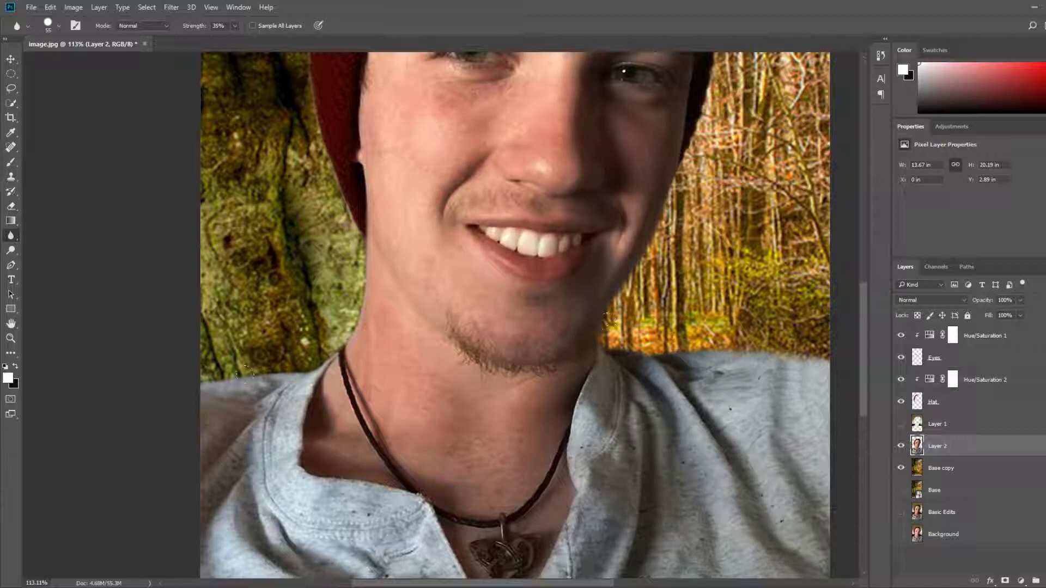
Step: Blur the forest on the Base copy layer with a blur filter, and deepen the softness with a second blur pass
{"action": "left_click", "coordinate": [941, 469]}
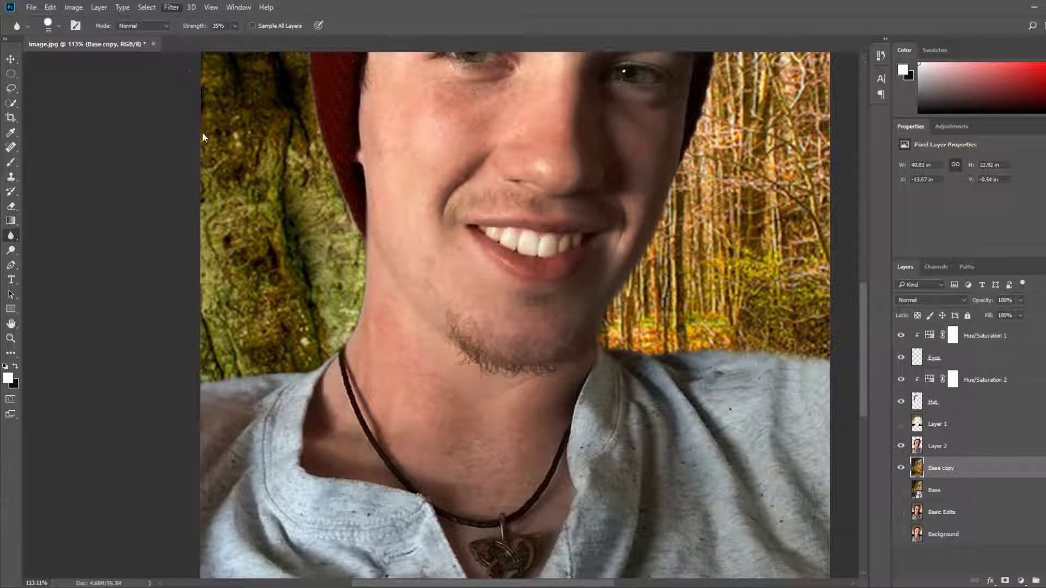
{"action": "key", "text": "h"}
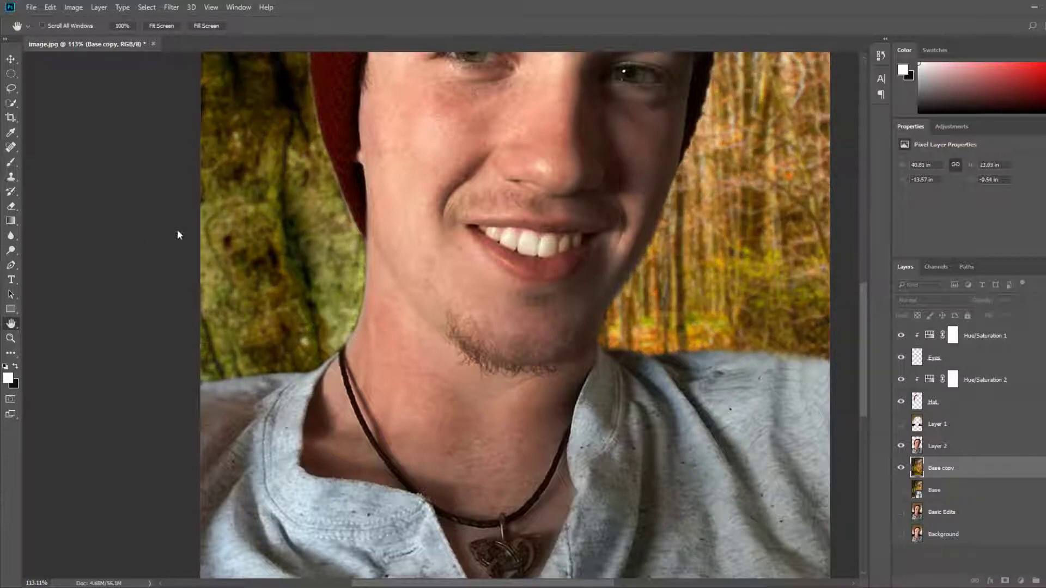
{"action": "key", "text": "r"}
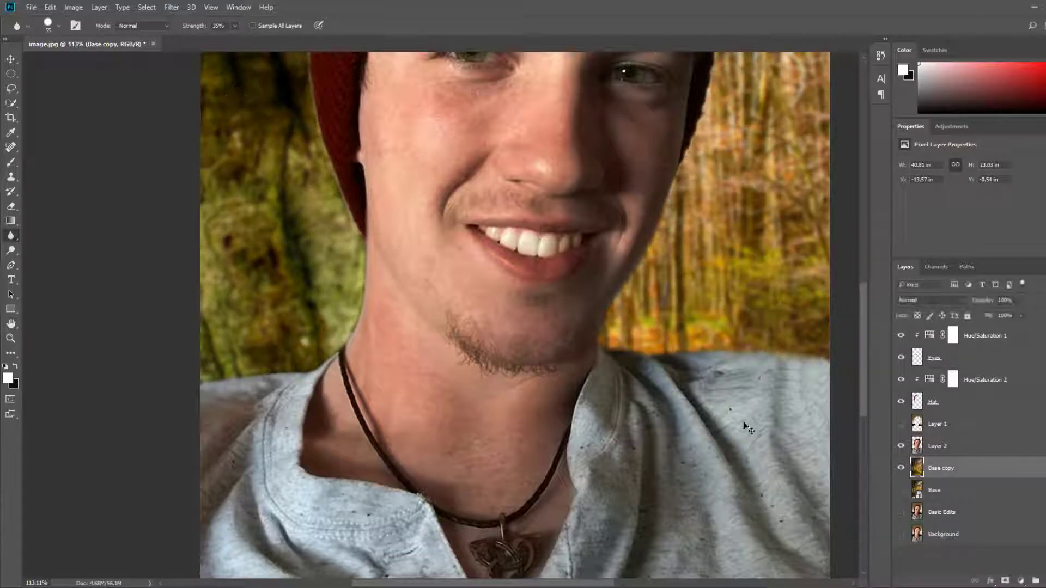
{"action": "left_click_drag", "start_coordinate": [747, 425], "coordinate": [697, 401]}
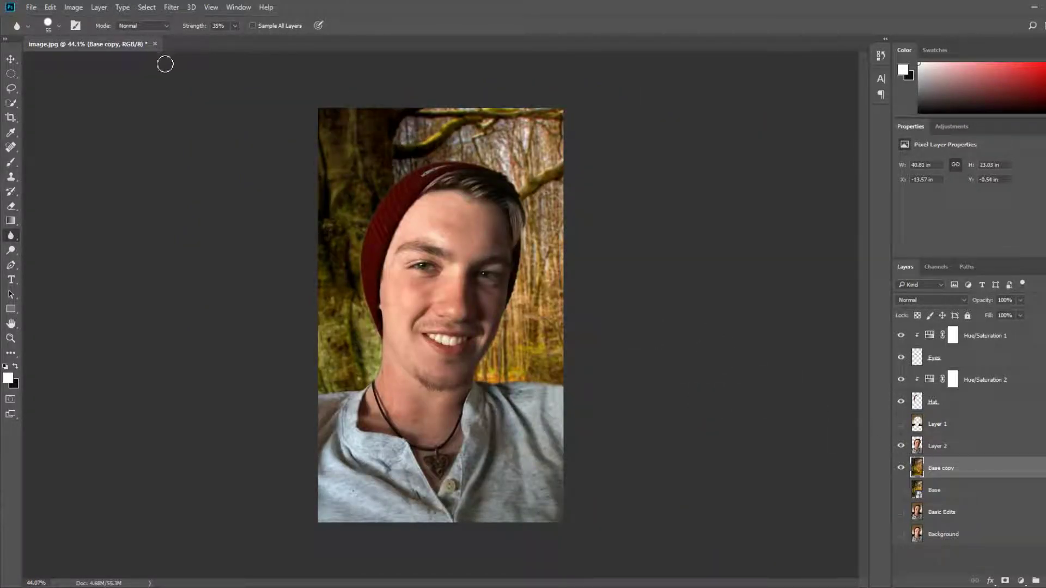
{"action": "left_click", "coordinate": [171, 7]}
{"action": "key", "text": "h"}
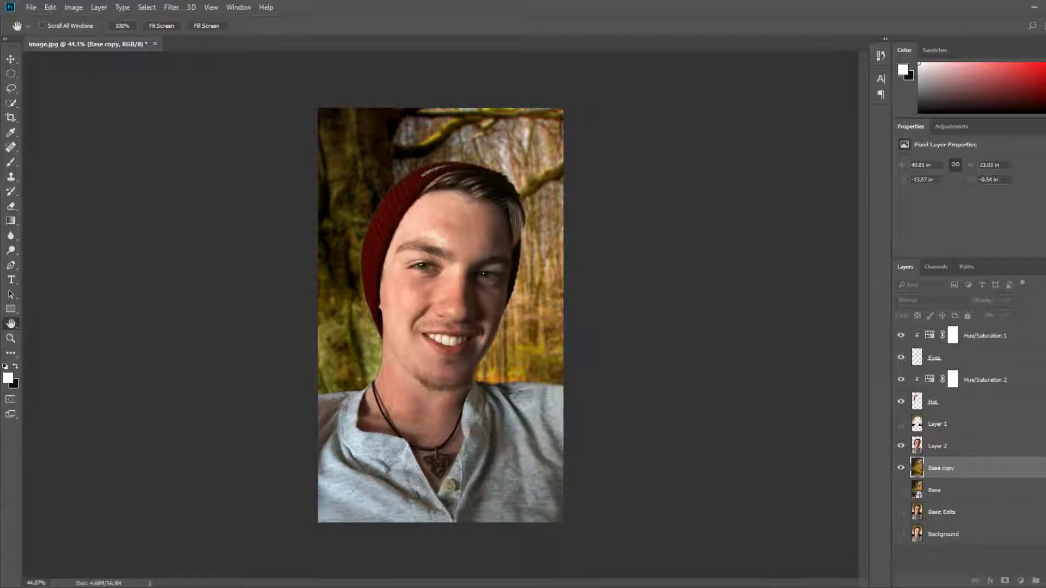
{"action": "left_click", "coordinate": [194, 251]}
{"action": "key", "text": "r"}
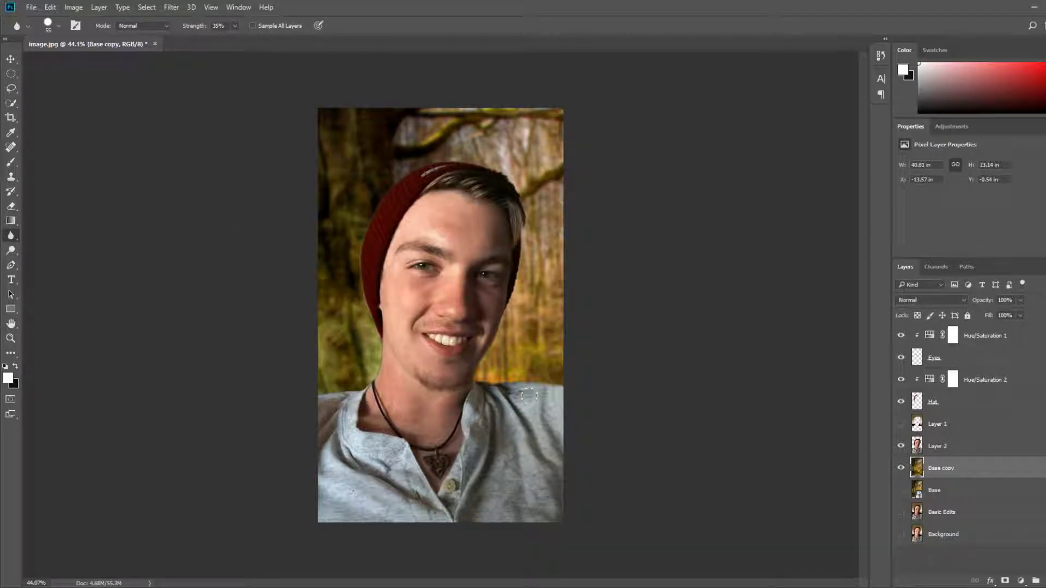
Step: Soften the outline of the neck, hat, hair, jaw and shoulders on Layer 2 with the Blur tool at 61% strength
{"action": "left_click", "coordinate": [956, 447]}
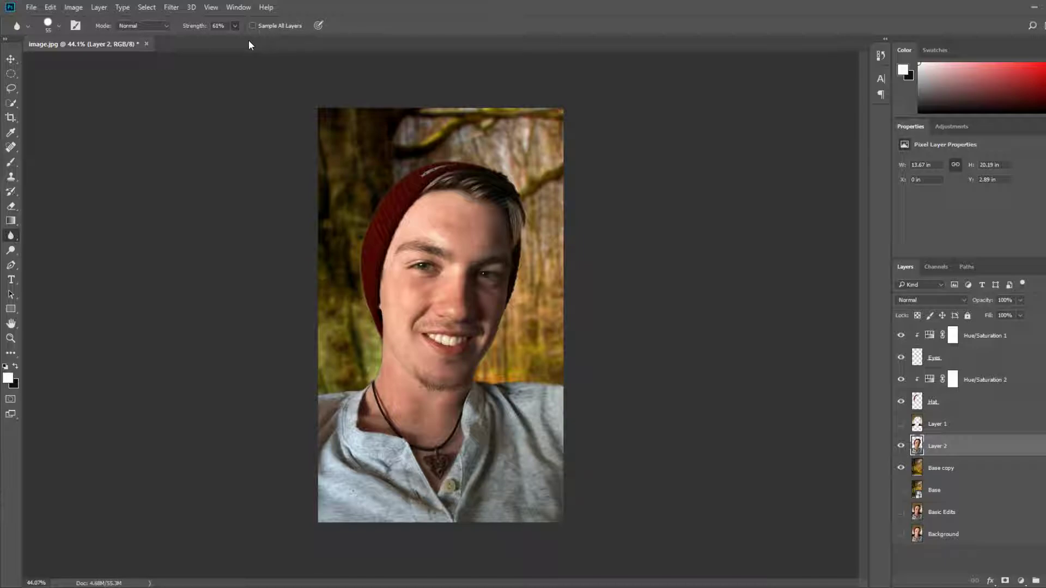
{"action": "scroll", "coordinate": [390, 406], "scroll_direction": "up", "scroll_amount": 10}
{"action": "scroll", "coordinate": [187, 333], "scroll_direction": "left", "scroll_amount": 5}
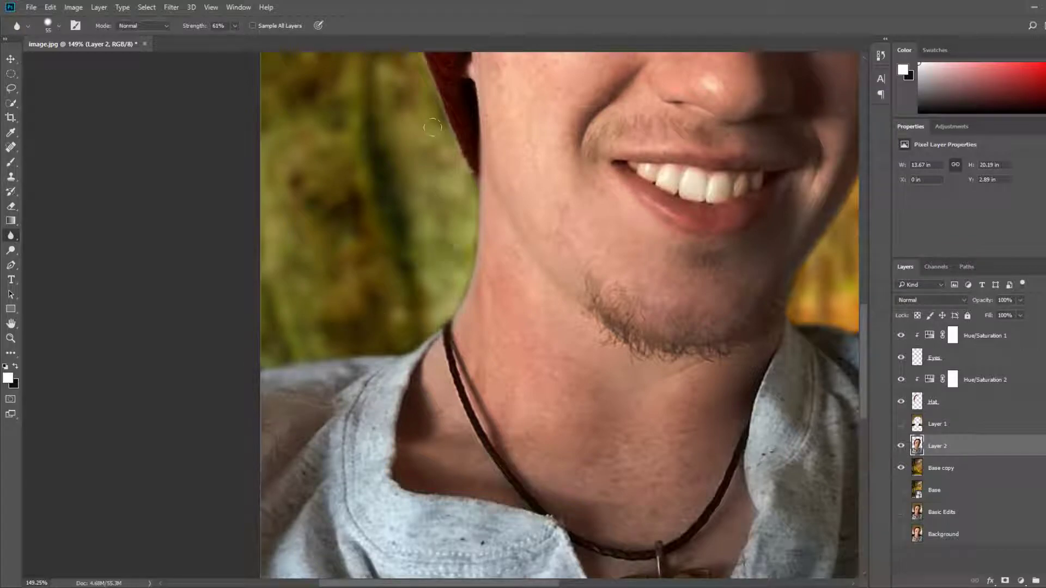
{"action": "left_click_drag", "start_coordinate": [457, 144], "coordinate": [429, 497]}
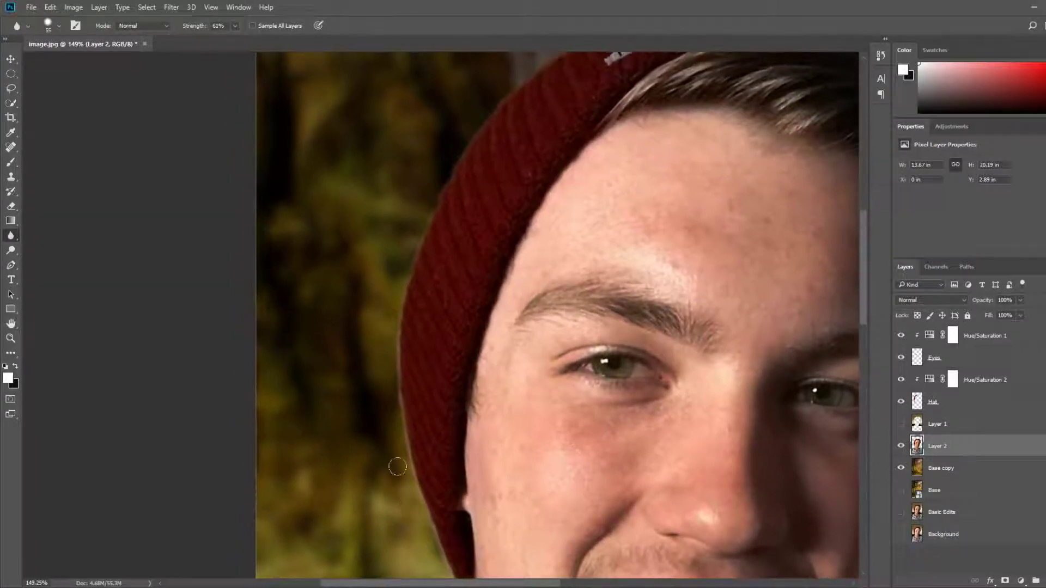
{"action": "mouse_move", "coordinate": [437, 149]}
{"action": "left_mouse_down"}
{"action": "mouse_move", "coordinate": [500, 181]}
{"action": "mouse_move", "coordinate": [390, 334]}
{"action": "left_mouse_up"}
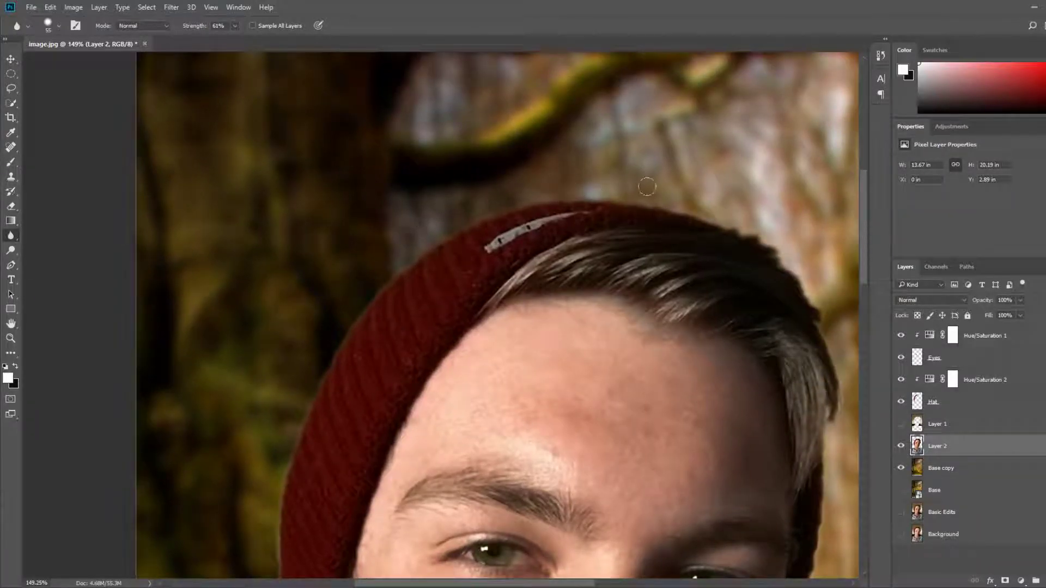
{"action": "left_click_drag", "start_coordinate": [795, 554], "coordinate": [425, 280]}
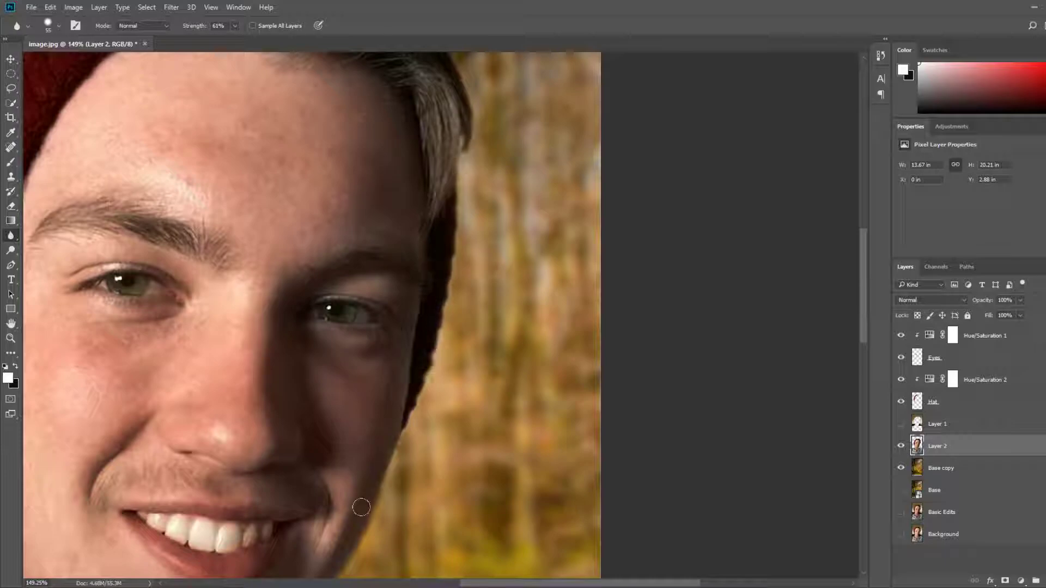
{"action": "left_click_drag", "start_coordinate": [430, 529], "coordinate": [477, 156]}
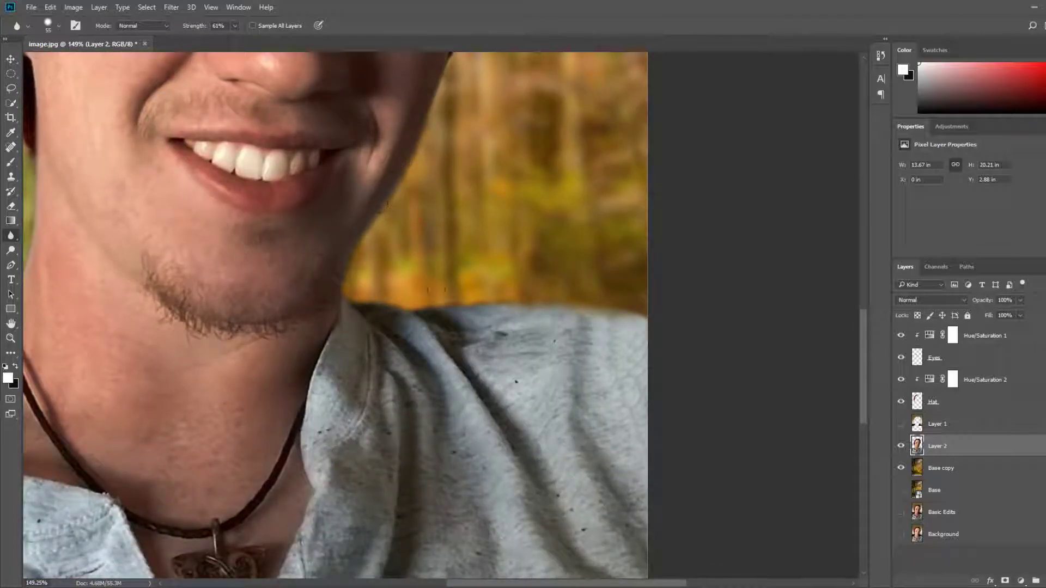
{"action": "left_click_drag", "start_coordinate": [430, 482], "coordinate": [388, 472]}
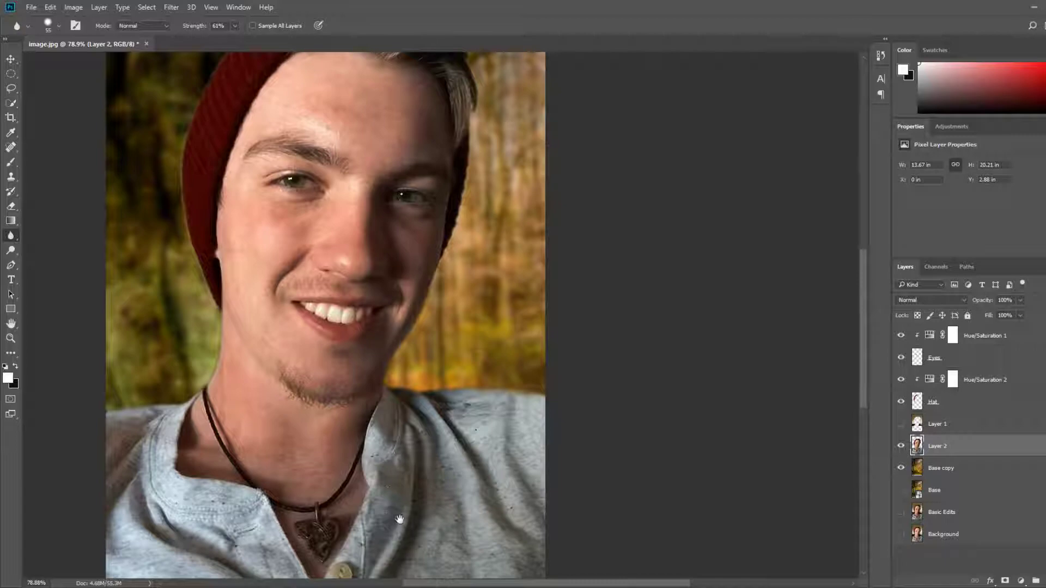
{"action": "left_click_drag", "start_coordinate": [397, 519], "coordinate": [394, 460]}
{"action": "left_click_drag", "start_coordinate": [455, 482], "coordinate": [426, 480]}
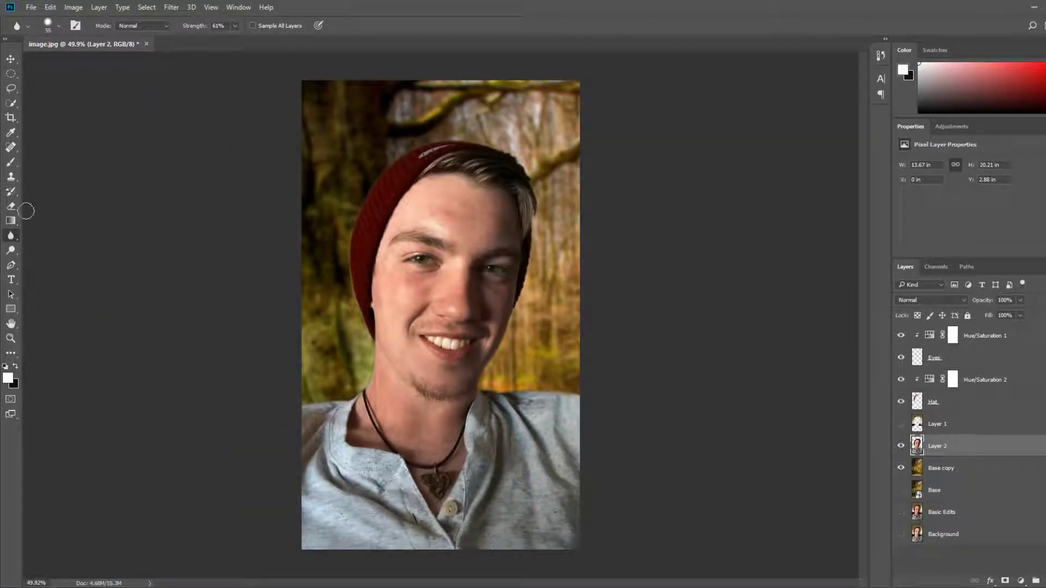
Step: Brighten the necklace pendant on Layer 2 with the Dodge tool, using the Midtones range and 83% exposure
{"action": "left_click", "coordinate": [12, 253]}
{"action": "left_click", "coordinate": [11, 252]}
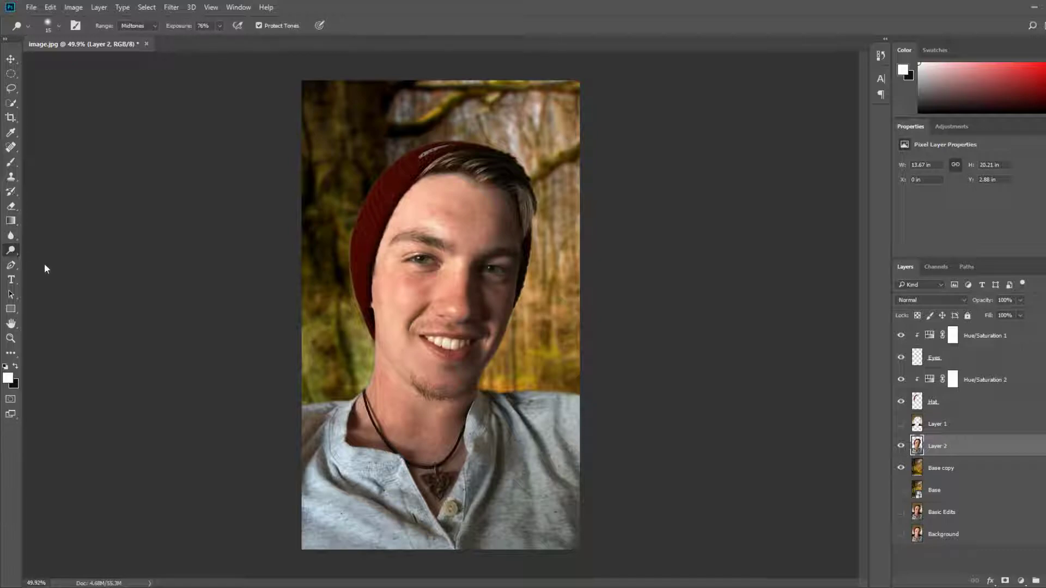
{"action": "scroll", "coordinate": [531, 439], "scroll_direction": "up", "scroll_amount": 8}
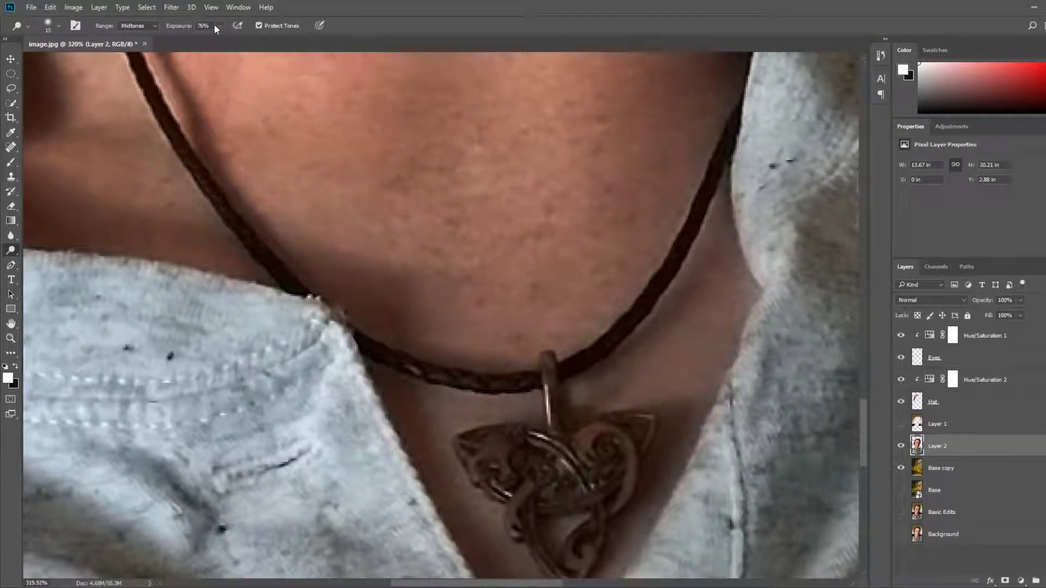
{"action": "mouse_move", "coordinate": [542, 358]}
{"action": "left_mouse_down"}
{"action": "mouse_move", "coordinate": [473, 300]}
{"action": "mouse_move", "coordinate": [484, 376]}
{"action": "mouse_move", "coordinate": [415, 378]}
{"action": "mouse_move", "coordinate": [414, 404]}
{"action": "mouse_move", "coordinate": [486, 506]}
{"action": "mouse_move", "coordinate": [520, 427]}
{"action": "mouse_move", "coordinate": [563, 371]}
{"action": "mouse_move", "coordinate": [498, 403]}
{"action": "mouse_move", "coordinate": [496, 417]}
{"action": "mouse_move", "coordinate": [431, 384]}
{"action": "mouse_move", "coordinate": [459, 421]}
{"action": "mouse_move", "coordinate": [484, 407]}
{"action": "mouse_move", "coordinate": [530, 425]}
{"action": "mouse_move", "coordinate": [432, 414]}
{"action": "mouse_move", "coordinate": [438, 400]}
{"action": "mouse_move", "coordinate": [422, 385]}
{"action": "mouse_move", "coordinate": [490, 410]}
{"action": "mouse_move", "coordinate": [517, 444]}
{"action": "mouse_move", "coordinate": [487, 515]}
{"action": "mouse_move", "coordinate": [451, 430]}
{"action": "mouse_move", "coordinate": [509, 427]}
{"action": "left_mouse_up"}
{"action": "mouse_move", "coordinate": [486, 333]}
{"action": "left_mouse_down"}
{"action": "mouse_move", "coordinate": [480, 305]}
{"action": "mouse_move", "coordinate": [487, 386]}
{"action": "left_mouse_up"}
{"action": "scroll", "coordinate": [605, 399], "scroll_direction": "down", "scroll_amount": 5}
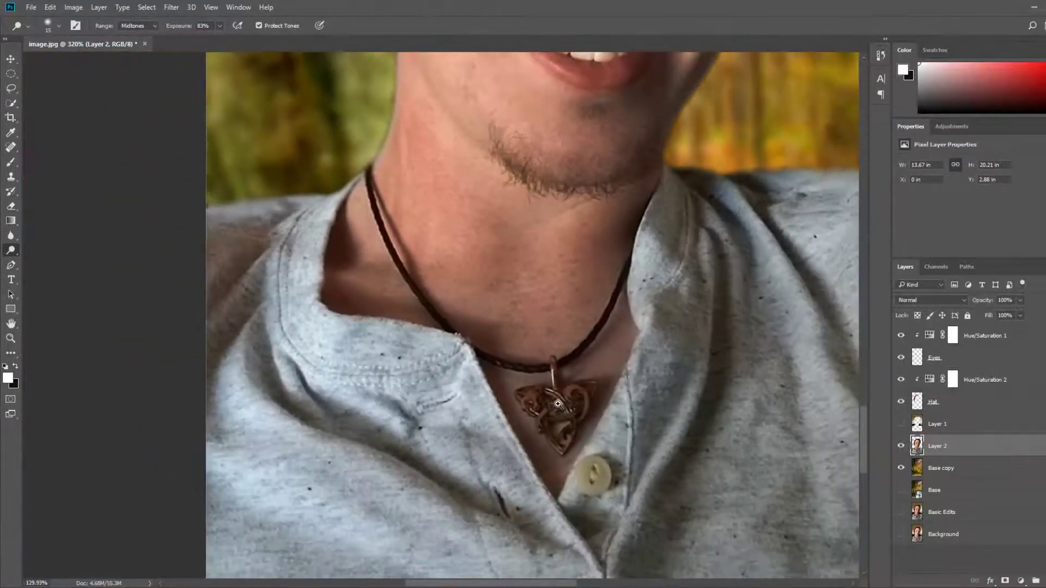
{"action": "scroll", "coordinate": [605, 400], "scroll_direction": "down", "scroll_amount": 5}
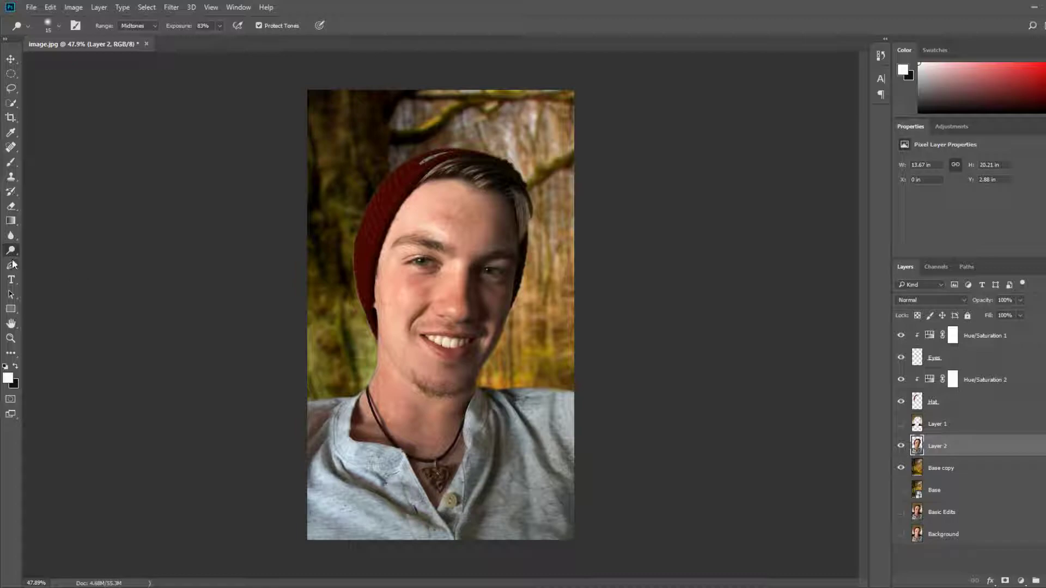
Step: Darken the lower edges and shoulder area of the shirt on Layer 2 with the Burn tool, using the Midtones range and 16% exposure
{"action": "key", "text": "shift+o"}
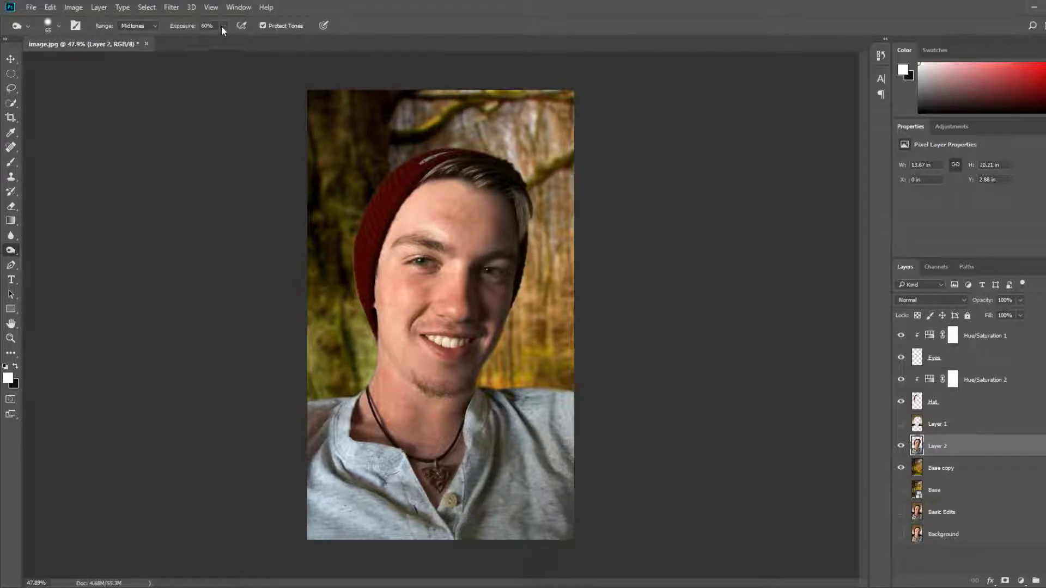
{"action": "mouse_move", "coordinate": [555, 449]}
{"action": "left_mouse_down"}
{"action": "mouse_move", "coordinate": [494, 402]}
{"action": "mouse_move", "coordinate": [528, 403]}
{"action": "mouse_move", "coordinate": [517, 537]}
{"action": "left_mouse_up"}
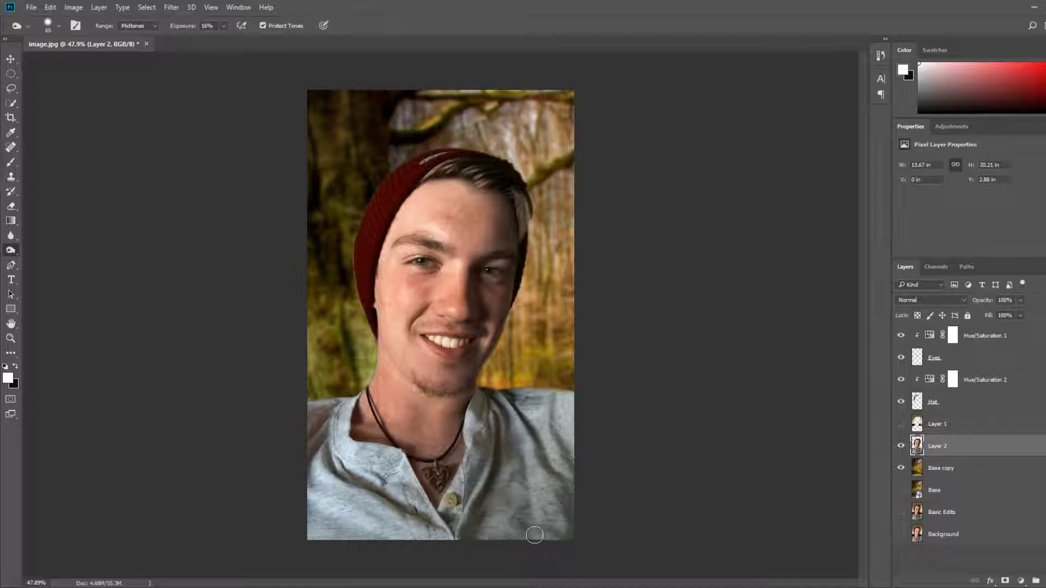
{"action": "mouse_move", "coordinate": [414, 533]}
{"action": "left_mouse_down"}
{"action": "mouse_move", "coordinate": [334, 506]}
{"action": "mouse_move", "coordinate": [337, 452]}
{"action": "mouse_move", "coordinate": [321, 526]}
{"action": "mouse_move", "coordinate": [354, 462]}
{"action": "mouse_move", "coordinate": [336, 423]}
{"action": "left_mouse_up"}
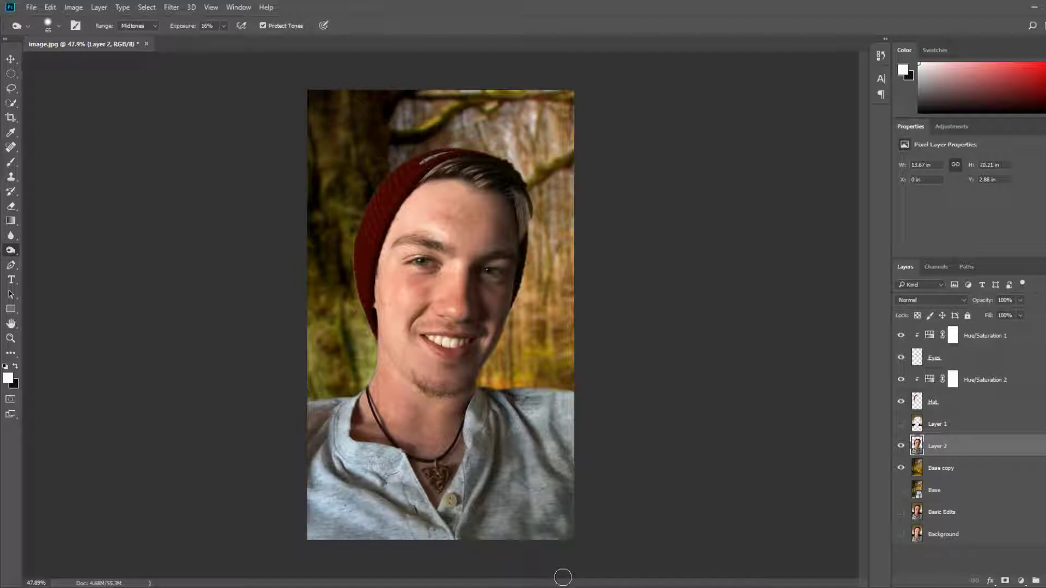
Step: Group all layers from Hue/Saturation 1 down to Basic Edits, leaving only the Background layer outside the group
{"action": "left_click", "coordinate": [1002, 338], "text": "ctrl"}
{"action": "left_click", "coordinate": [990, 357], "text": "ctrl"}
{"action": "left_click", "coordinate": [983, 380], "text": "ctrl"}
{"action": "left_click", "coordinate": [979, 403], "text": "ctrl"}
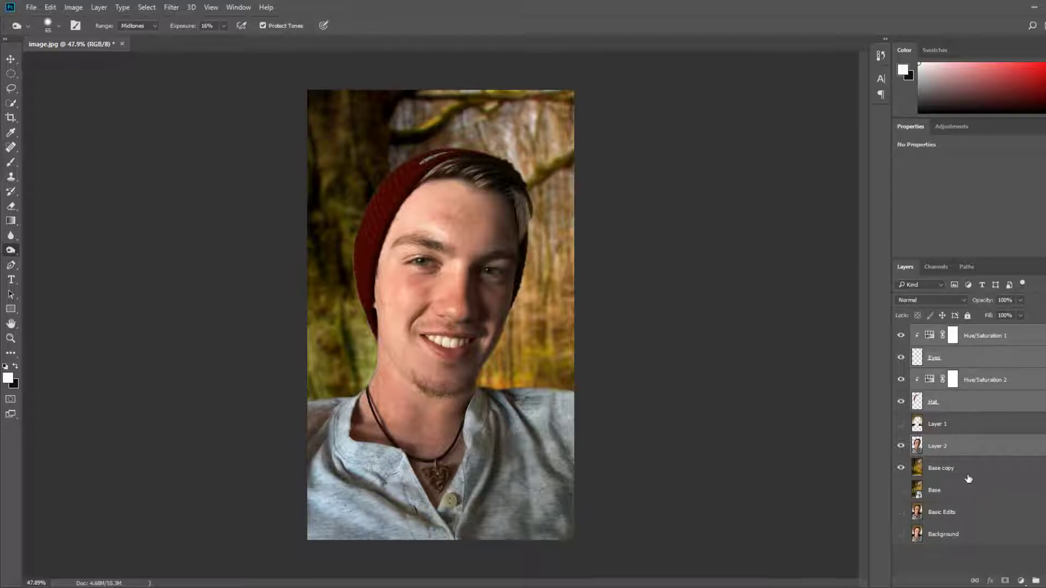
{"action": "left_click", "coordinate": [965, 429], "text": "ctrl"}
{"action": "left_click", "coordinate": [967, 471], "text": "ctrl"}
{"action": "left_click", "coordinate": [962, 494], "text": "ctrl"}
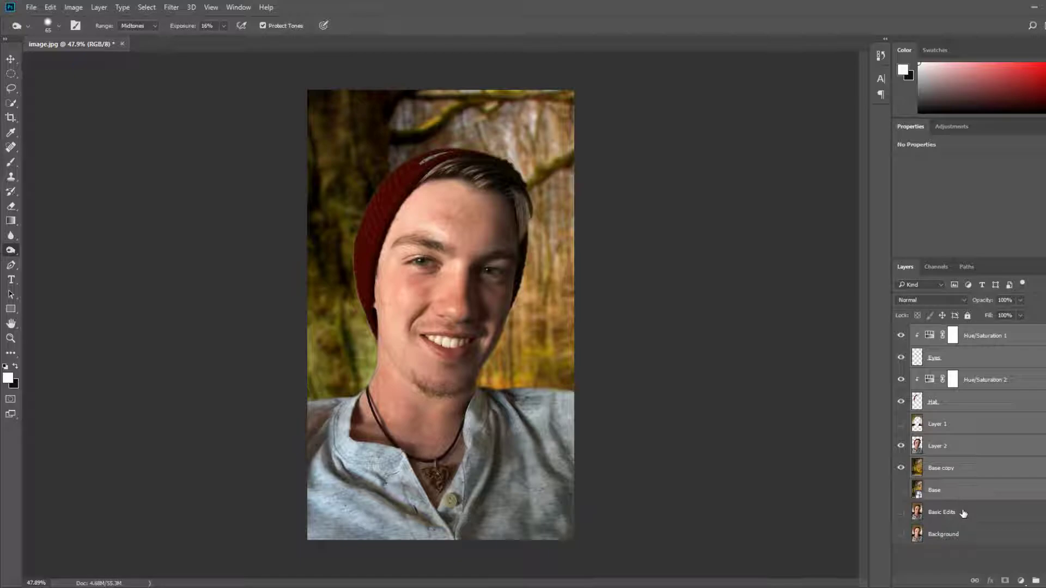
{"action": "left_click", "coordinate": [964, 514], "text": "ctrl"}
{"action": "left_click", "coordinate": [1036, 581]}
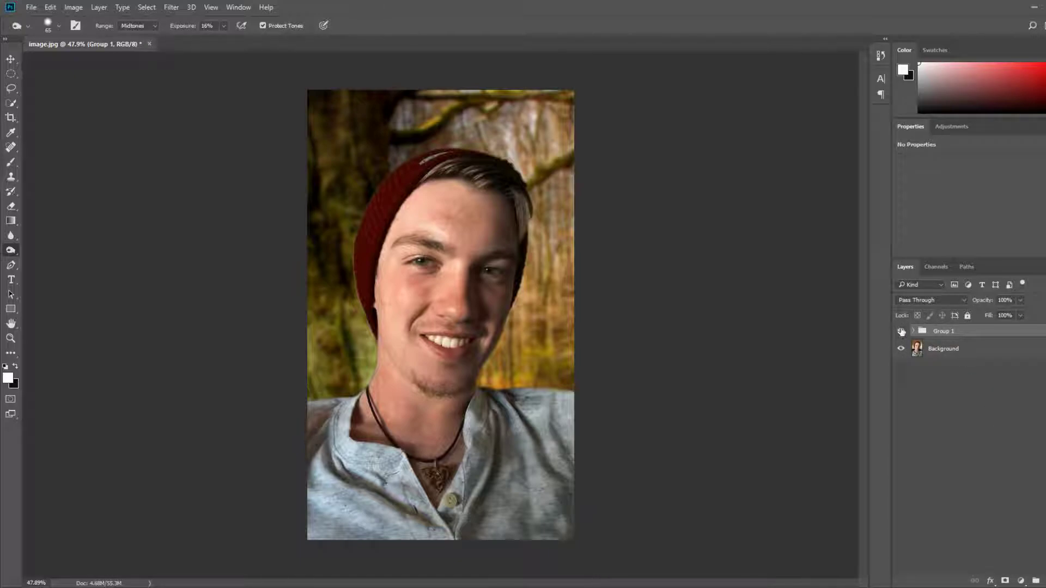
Step: Compare the edited portrait with the original by repeatedly toggling the visibility of Group 1, leaving the group shown
{"action": "left_click", "coordinate": [901, 331]}
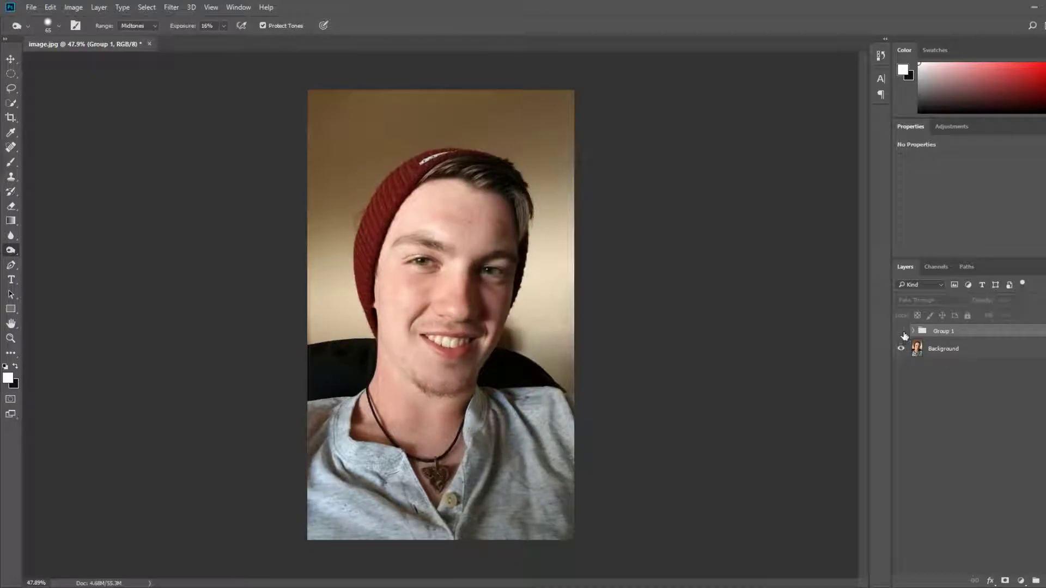
{"action": "left_click", "coordinate": [902, 333]}
{"action": "left_click", "coordinate": [902, 333]}
{"action": "left_click", "coordinate": [902, 332]}
{"action": "left_click", "coordinate": [901, 332]}
{"action": "left_click", "coordinate": [901, 332]}
{"action": "left_click", "coordinate": [901, 332]}
{"action": "left_click", "coordinate": [902, 332]}
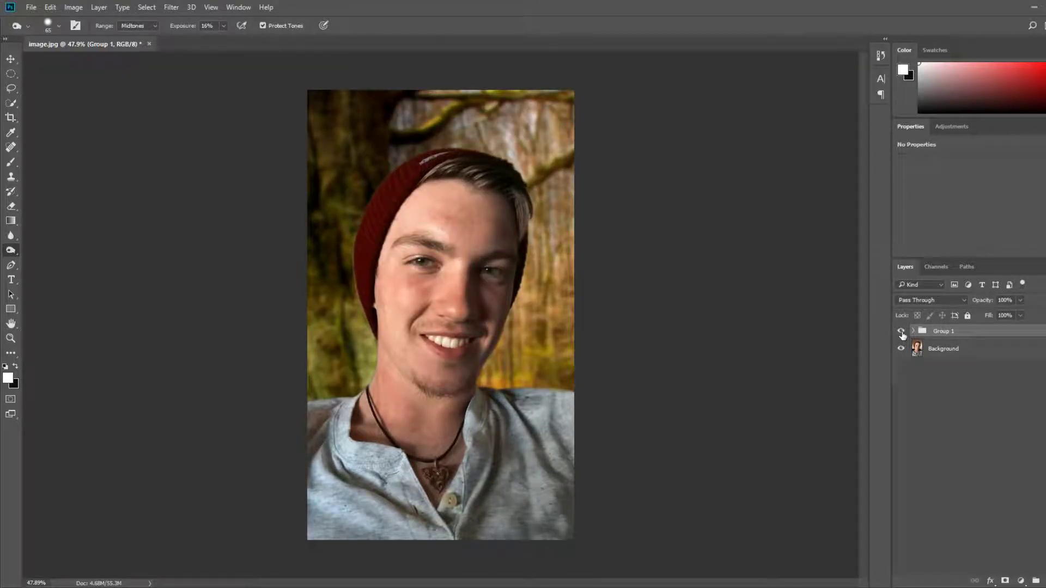
{"action": "left_click", "coordinate": [901, 333]}
{"action": "left_click", "coordinate": [901, 332]}
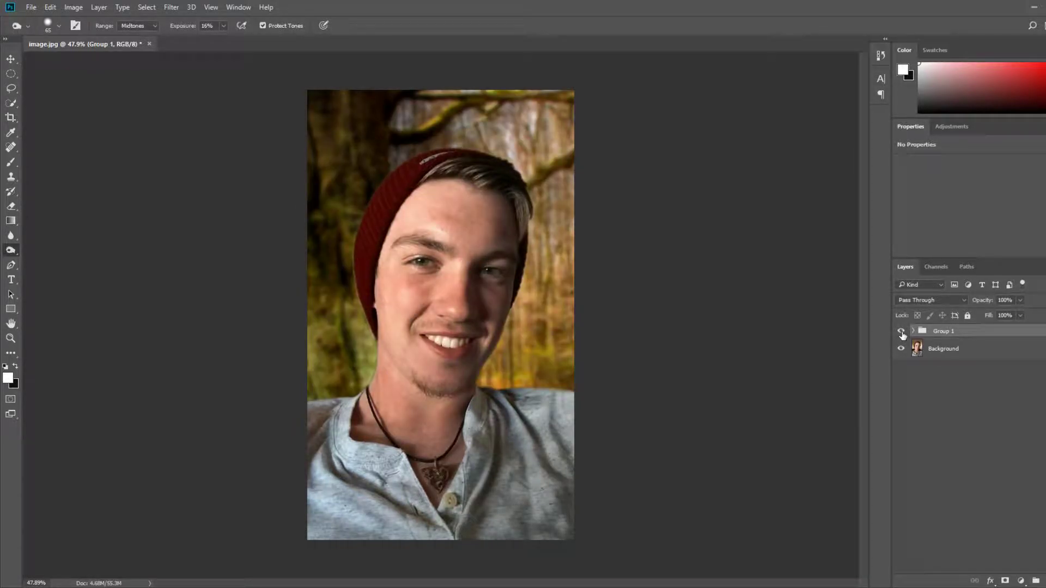